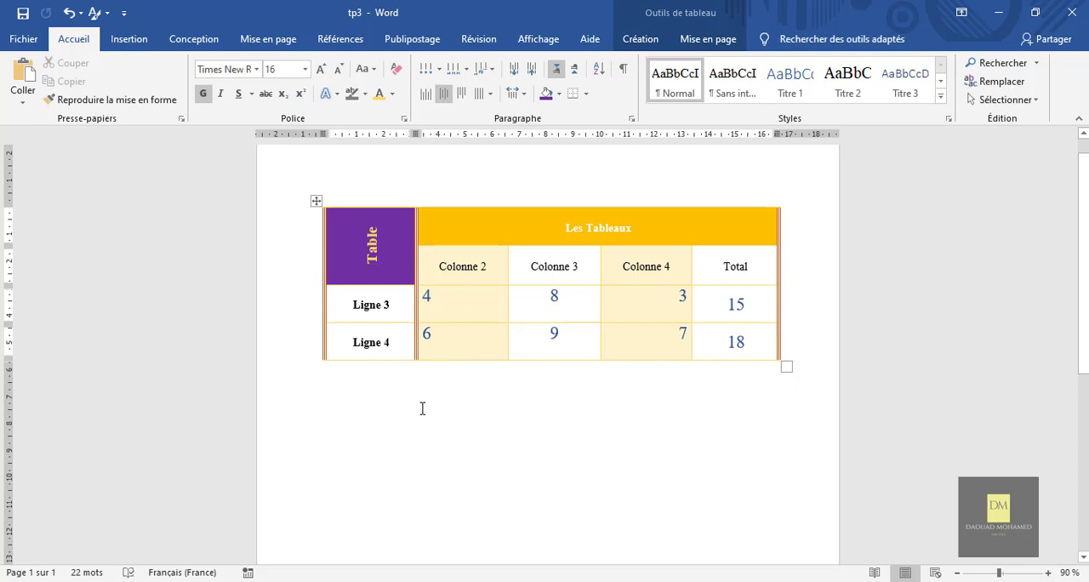
# Add two blank lines below the existing table.
pyautogui.scroll(-1, 627, 420)
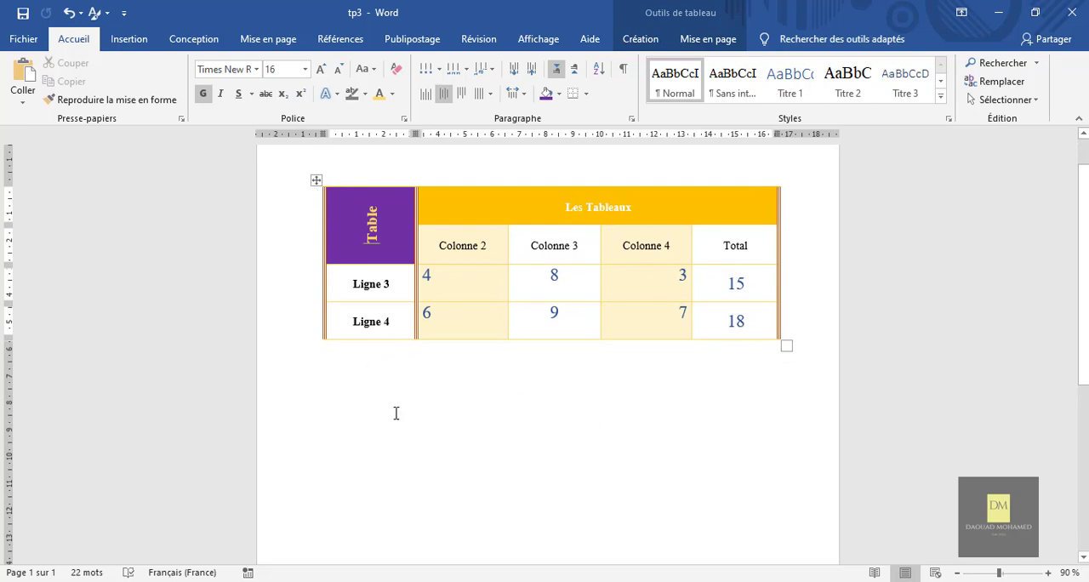
pyautogui.click(345, 399)
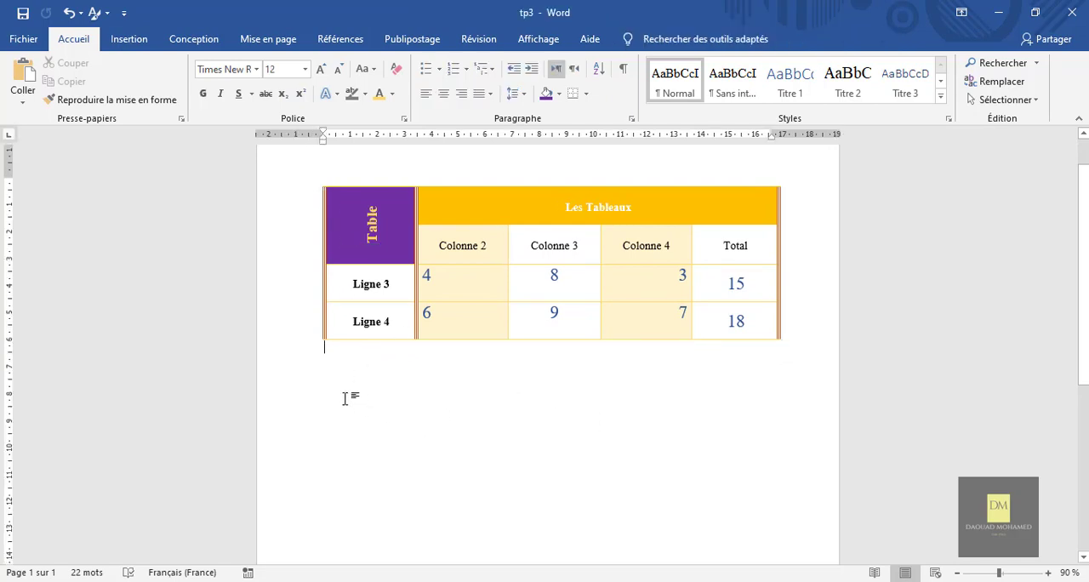
pyautogui.press('Return')
pyautogui.press('Return')
# Try inserting a table of 5 columns and 4 rows from the size grid, and undo the insertion.
pyautogui.click(129, 43)
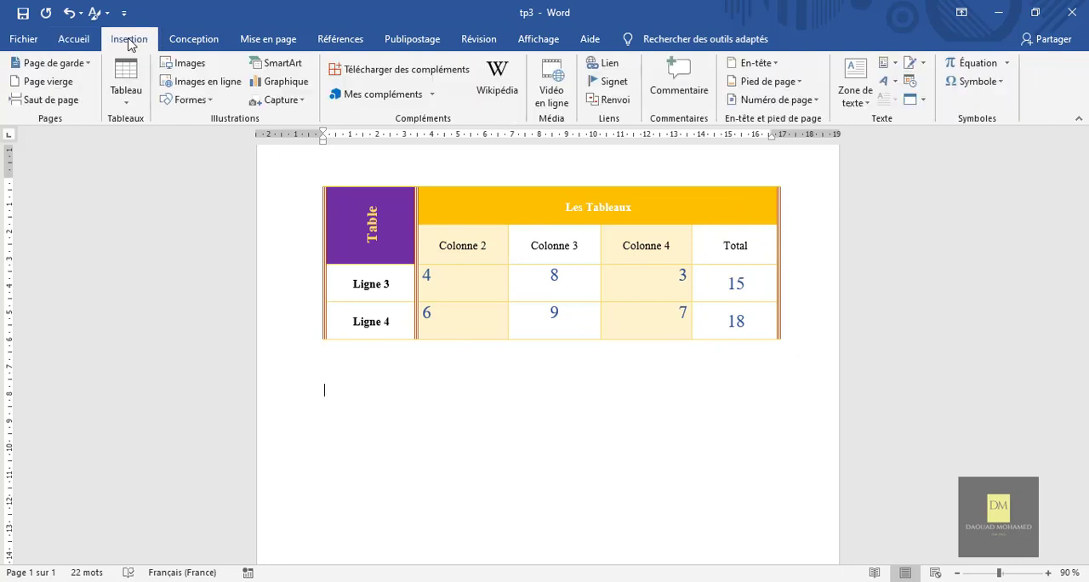
pyautogui.click(127, 104)
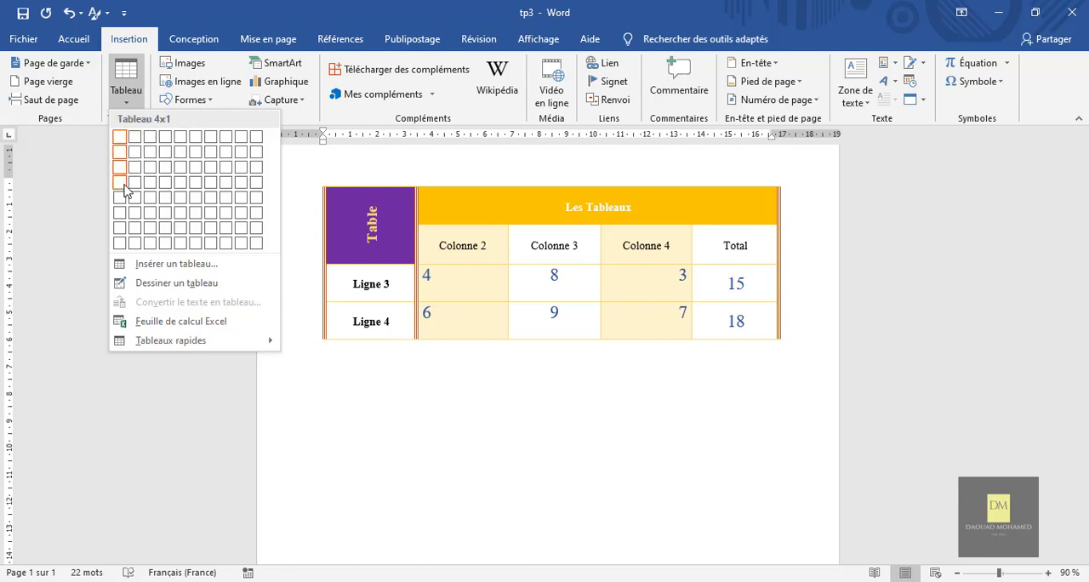
pyautogui.click(183, 188)
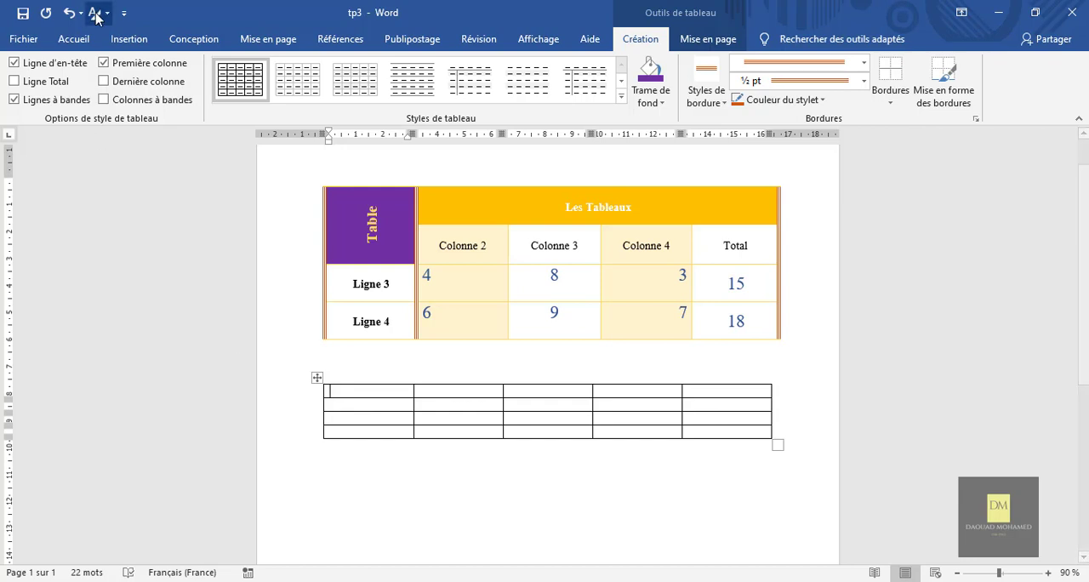
pyautogui.click(68, 13)
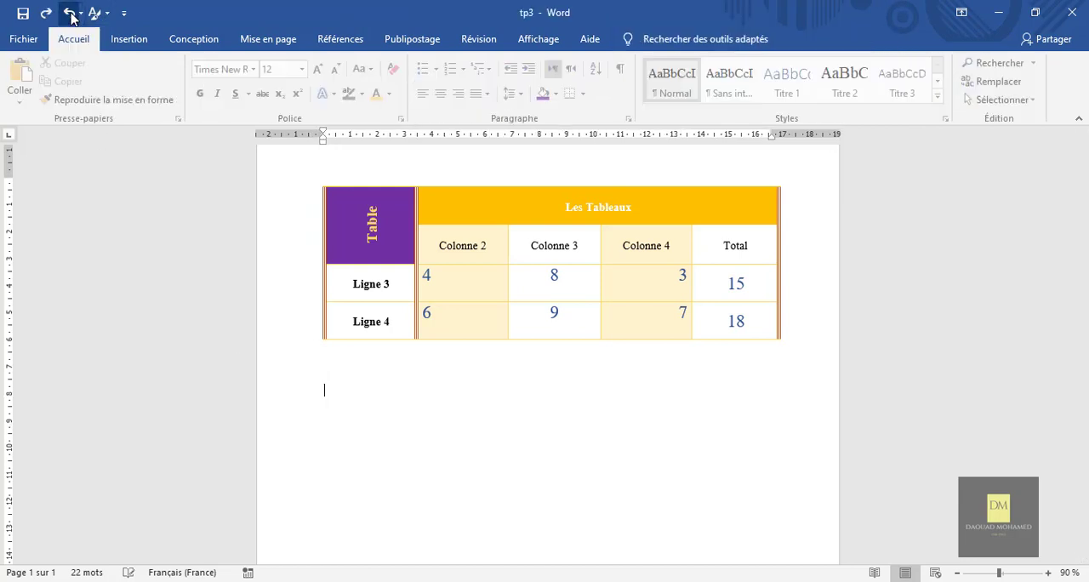
# Insert a table with 5 columns and 4 rows below the existing table by specifying its dimensions.
pyautogui.click(128, 40)
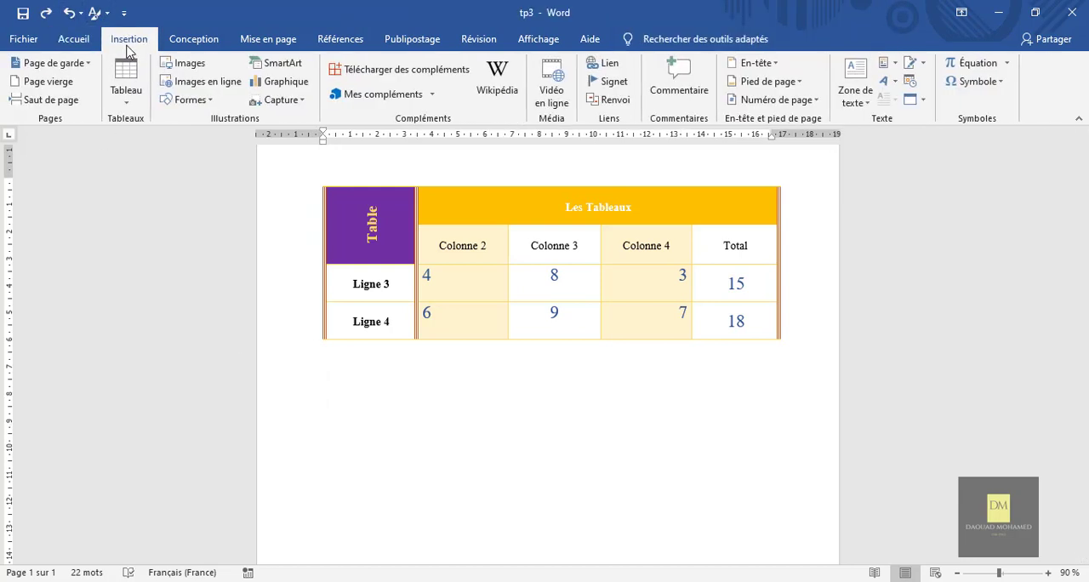
pyautogui.click(126, 89)
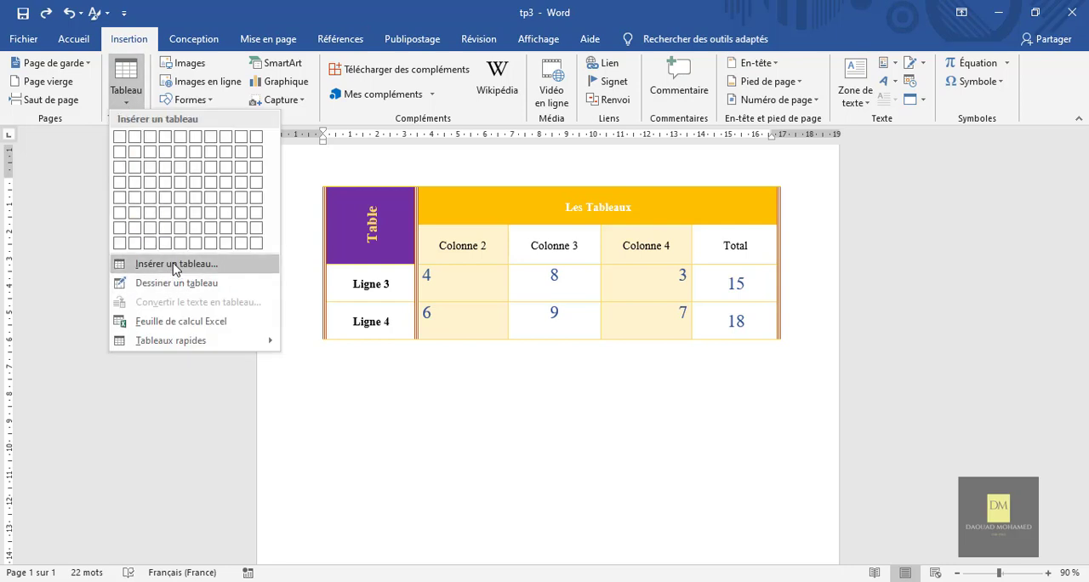
pyautogui.click(175, 266)
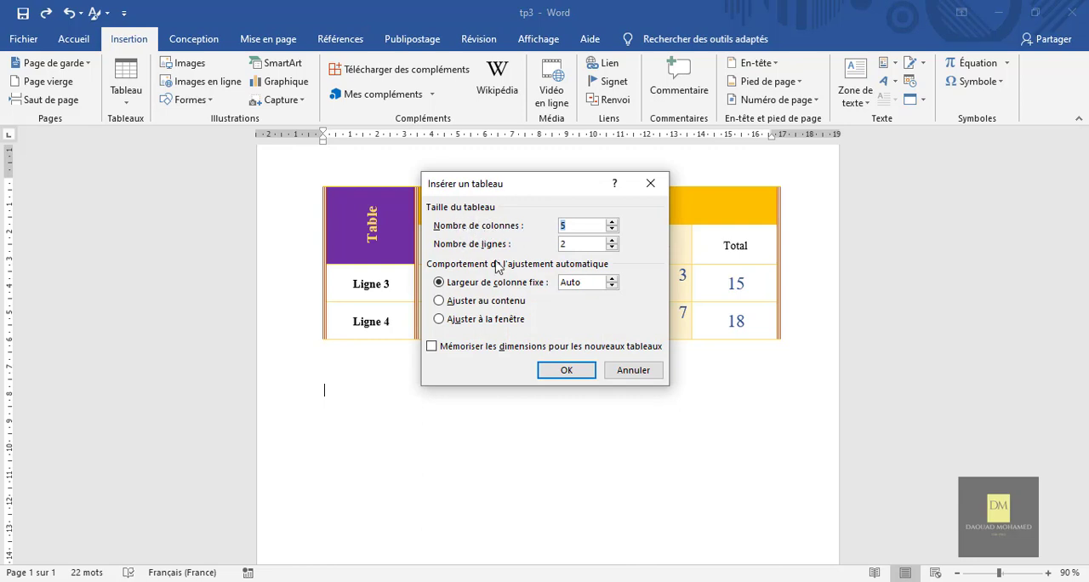
pyautogui.click(612, 240)
pyautogui.click(575, 372)
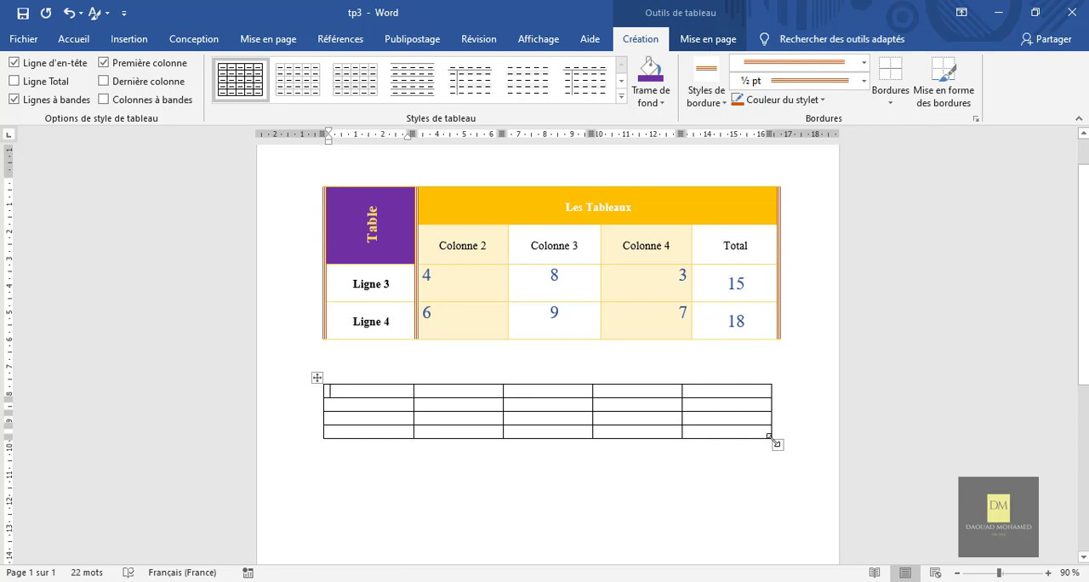
# Enlarge the new table to the width and approximate row height of the table above, and align their left edges.
pyautogui.moveTo(770, 439); pyautogui.dragTo(779, 515)
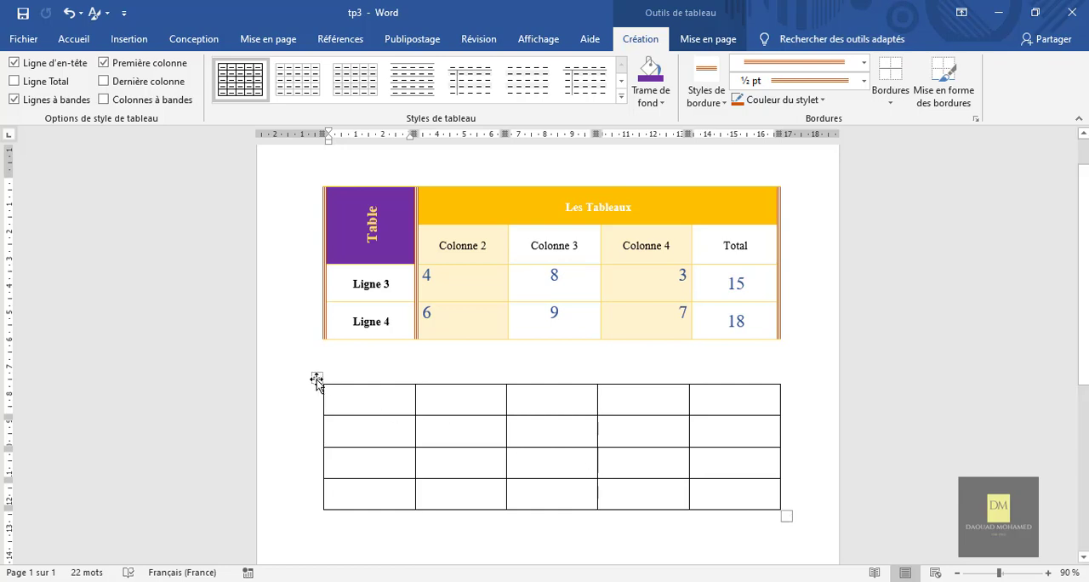
pyautogui.moveTo(317, 380)
pyautogui.mouseDown()
pyautogui.moveTo(291, 377)
pyautogui.moveTo(312, 377)
pyautogui.mouseUp()
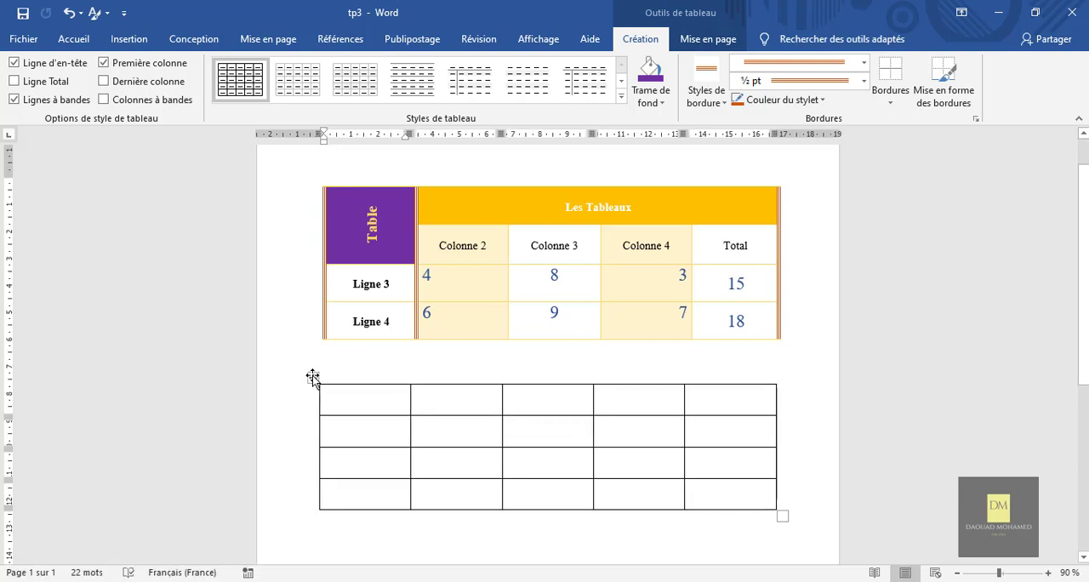
pyautogui.click(315, 378)
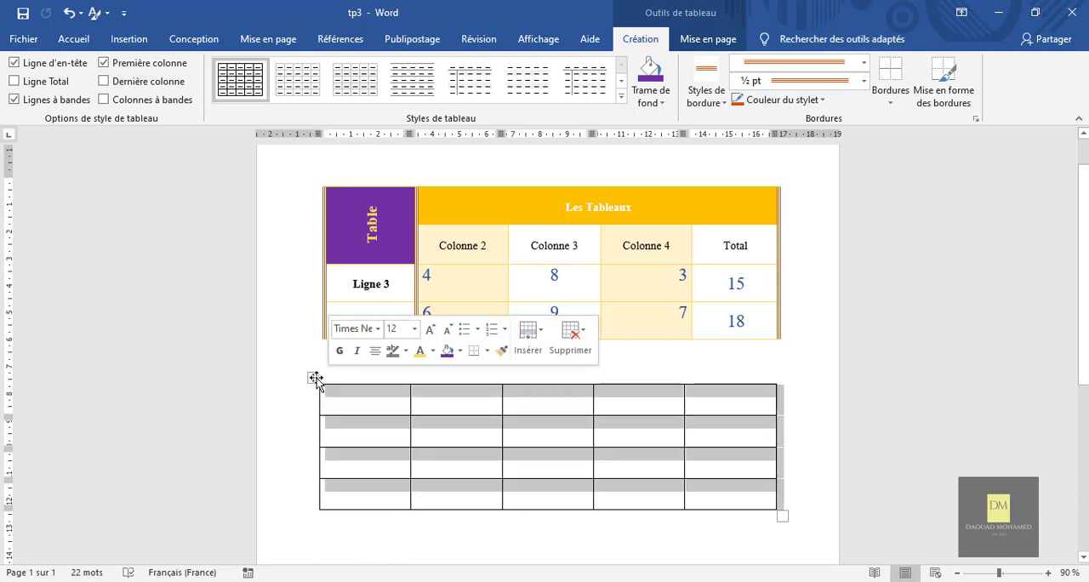
pyautogui.moveTo(315, 378)
pyautogui.mouseDown()
pyautogui.moveTo(343, 378)
pyautogui.moveTo(317, 378)
pyautogui.mouseUp()
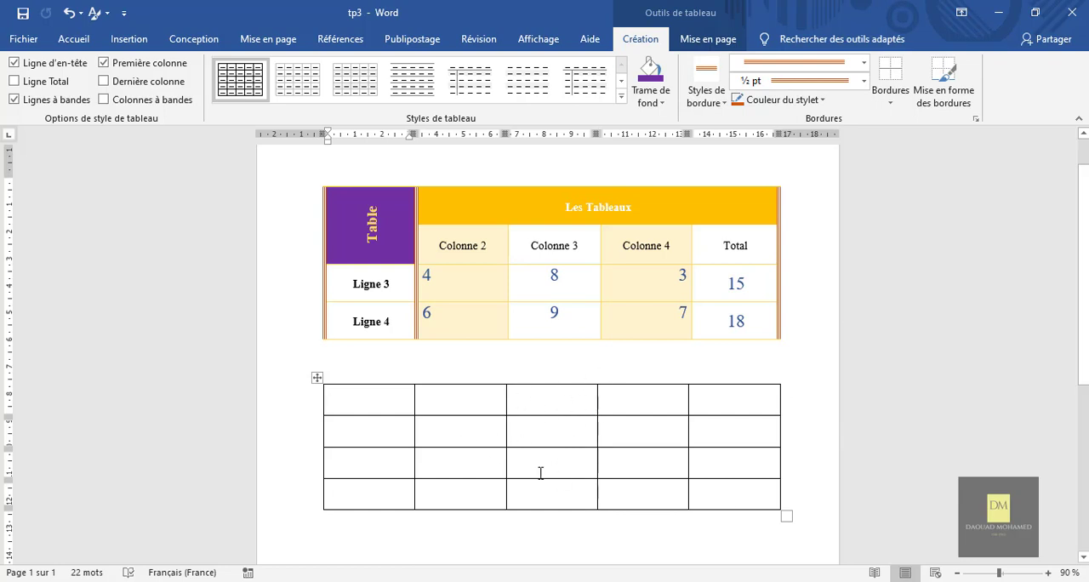
pyautogui.click(423, 363)
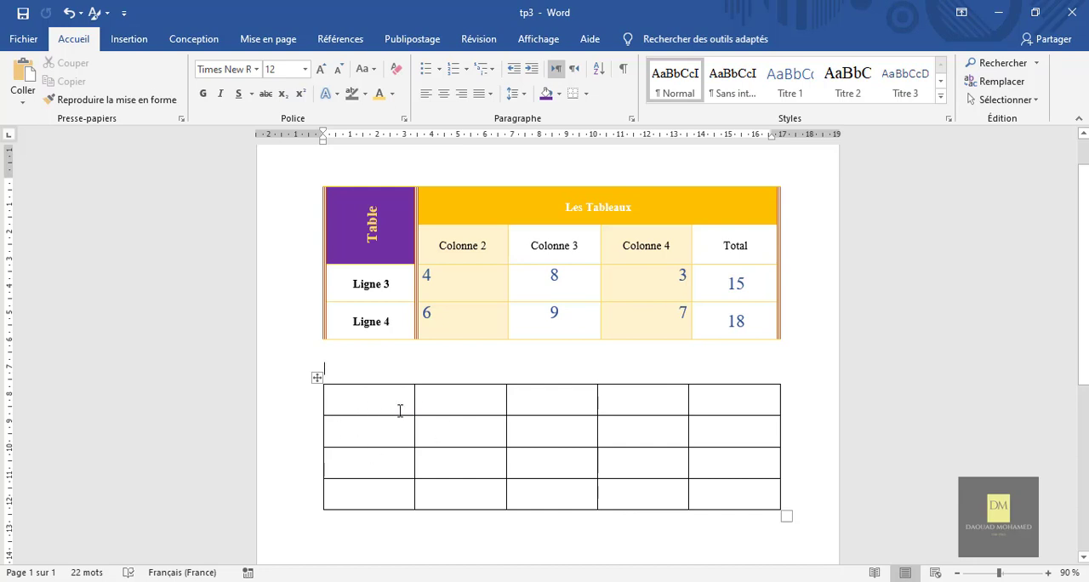
pyautogui.click(316, 378)
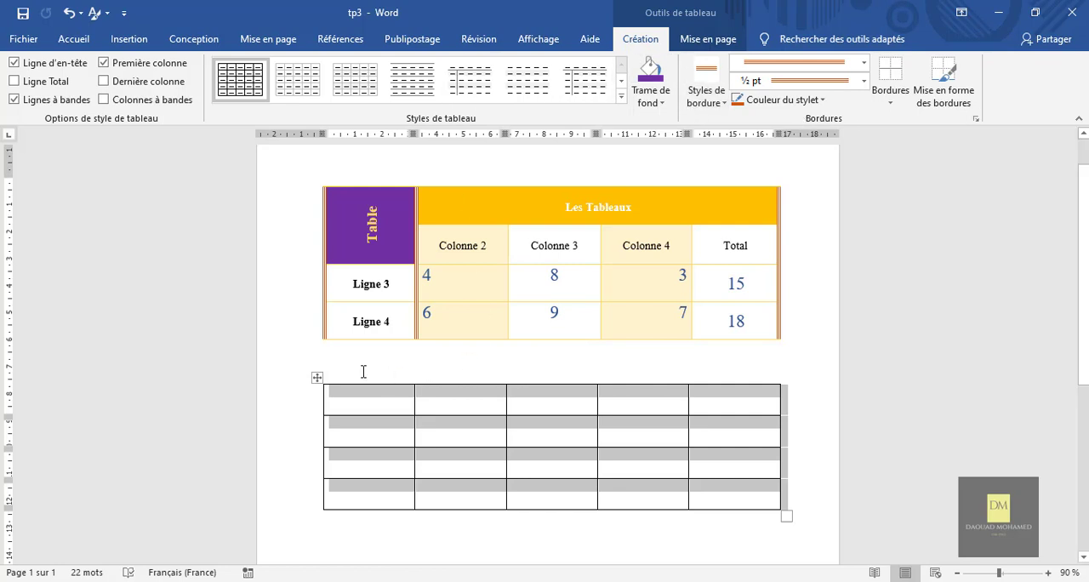
pyautogui.click(399, 405)
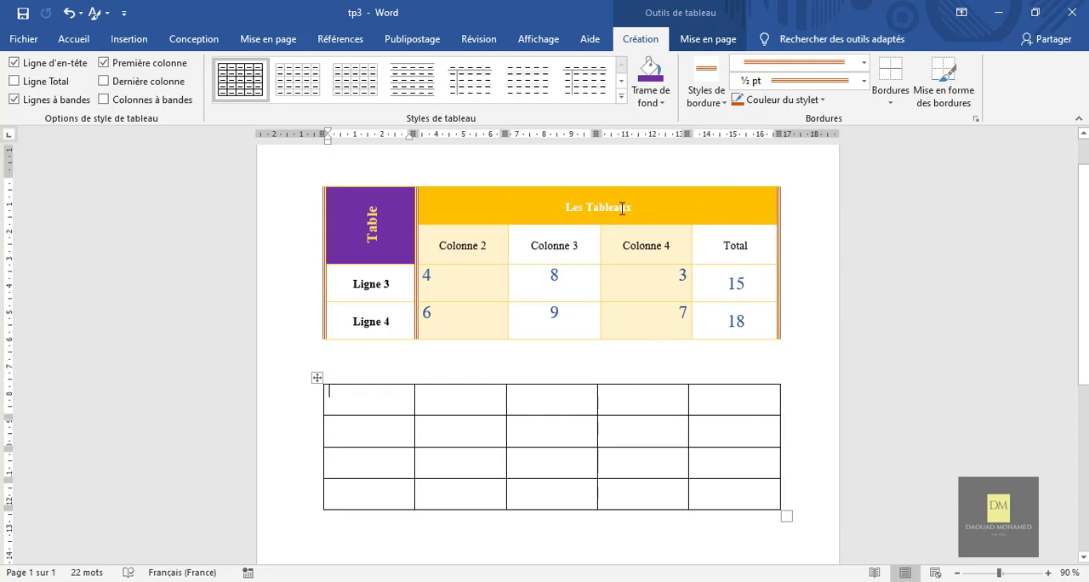
# Merge the second to fifth cells of the new table's first row into one header cell.
pyautogui.click(731, 402)
pyautogui.moveTo(724, 402); pyautogui.dragTo(498, 398)
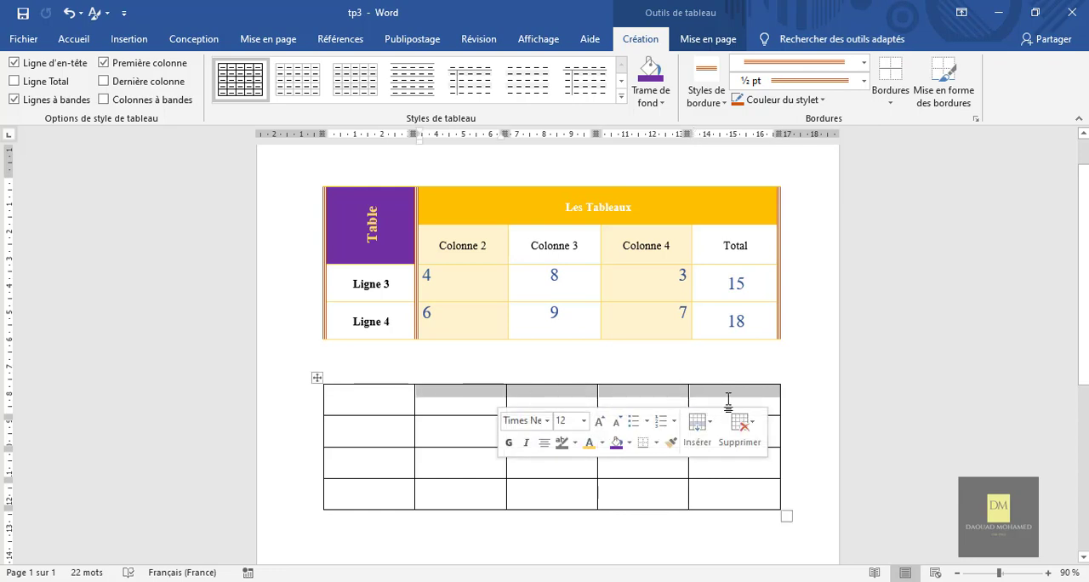
pyautogui.rightClick(455, 402)
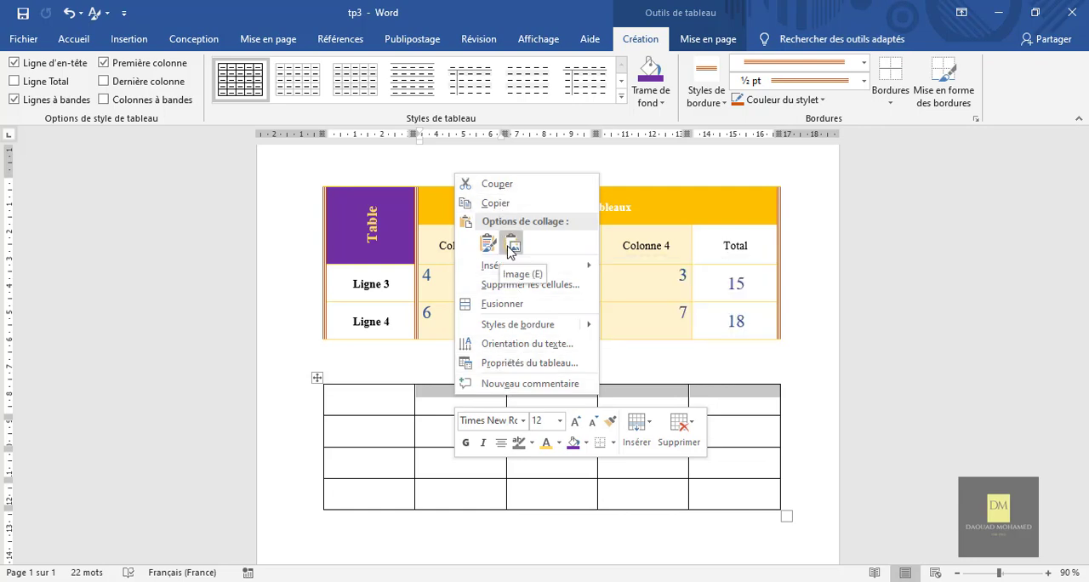
pyautogui.moveTo(514, 275)
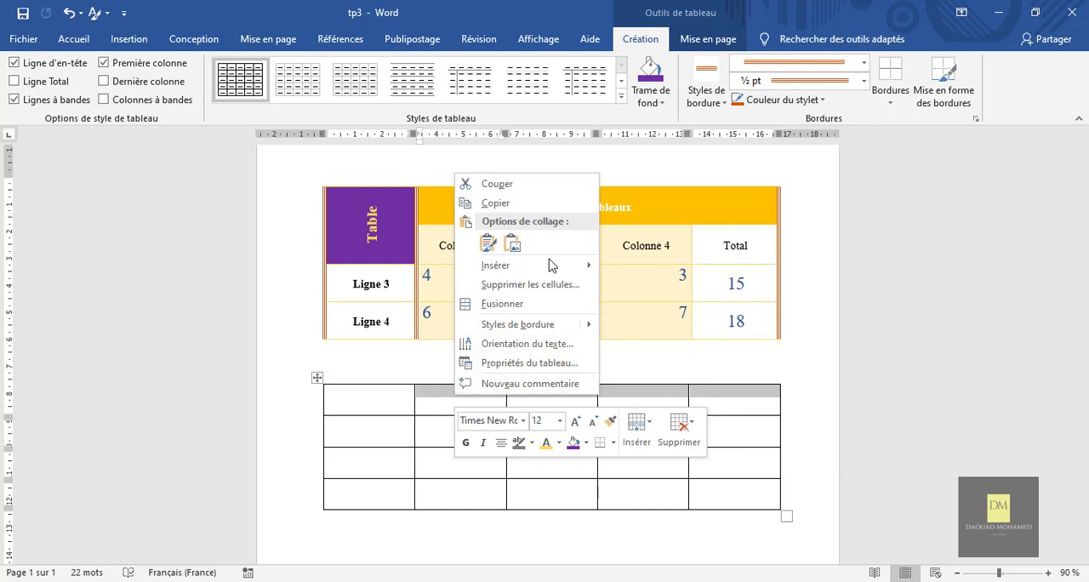
pyautogui.click(500, 304)
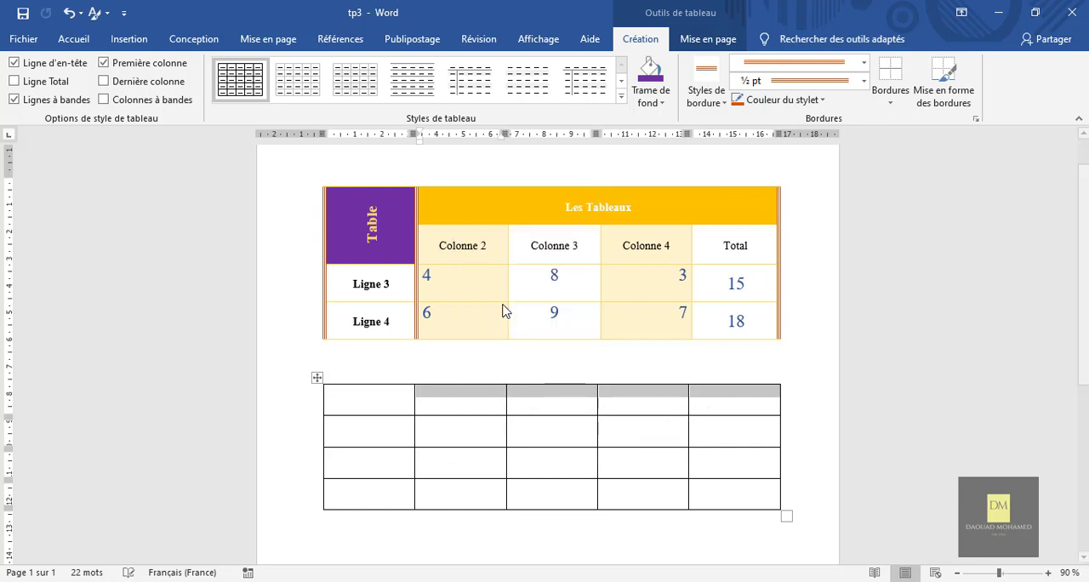
pyautogui.click(660, 435)
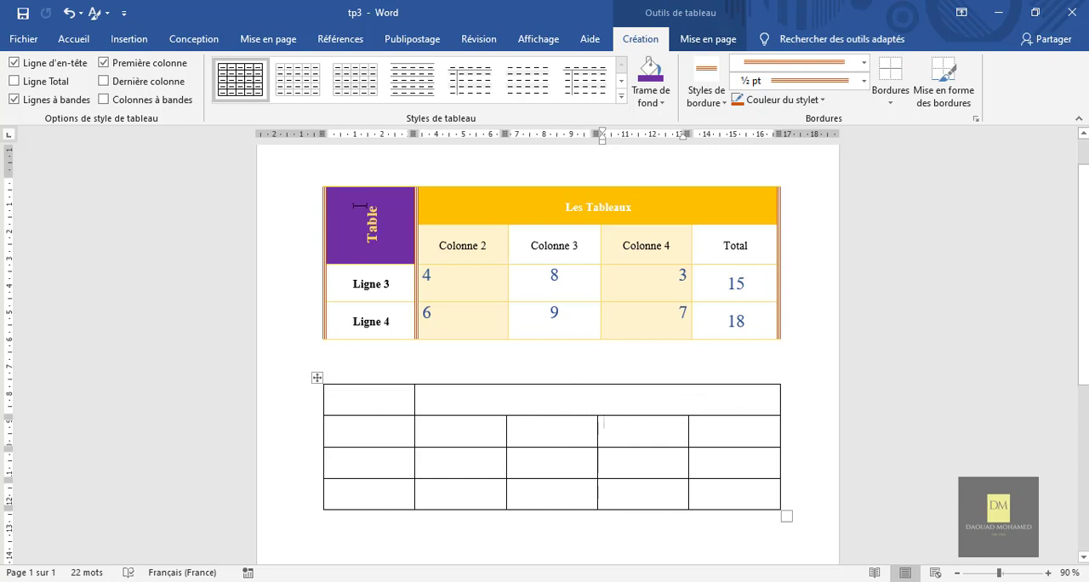
# Merge the top two cells of the new table's first column.
pyautogui.click(380, 442)
pyautogui.moveTo(339, 411); pyautogui.dragTo(337, 406)
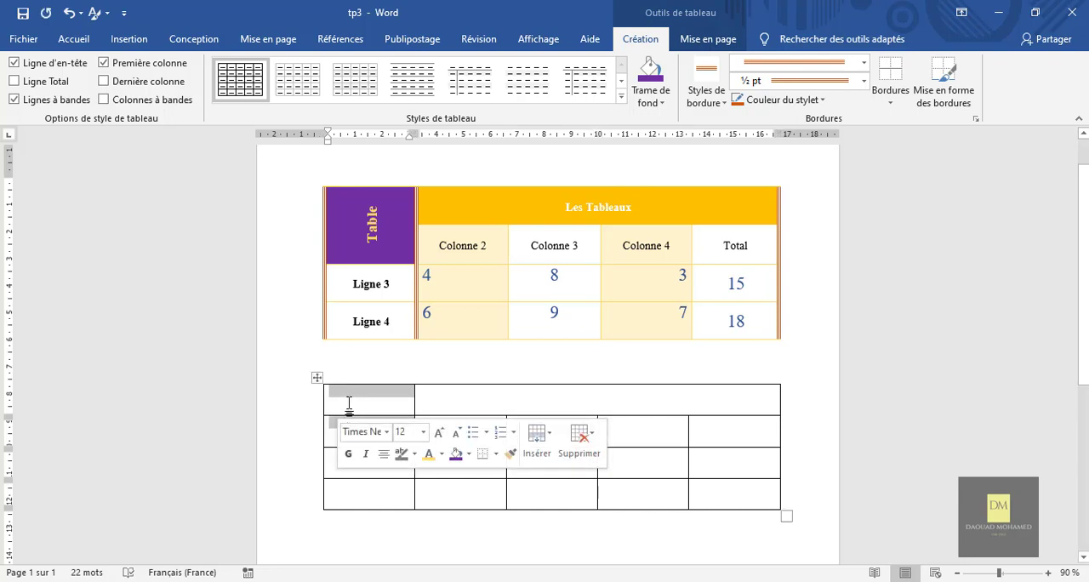
pyautogui.rightClick(352, 398)
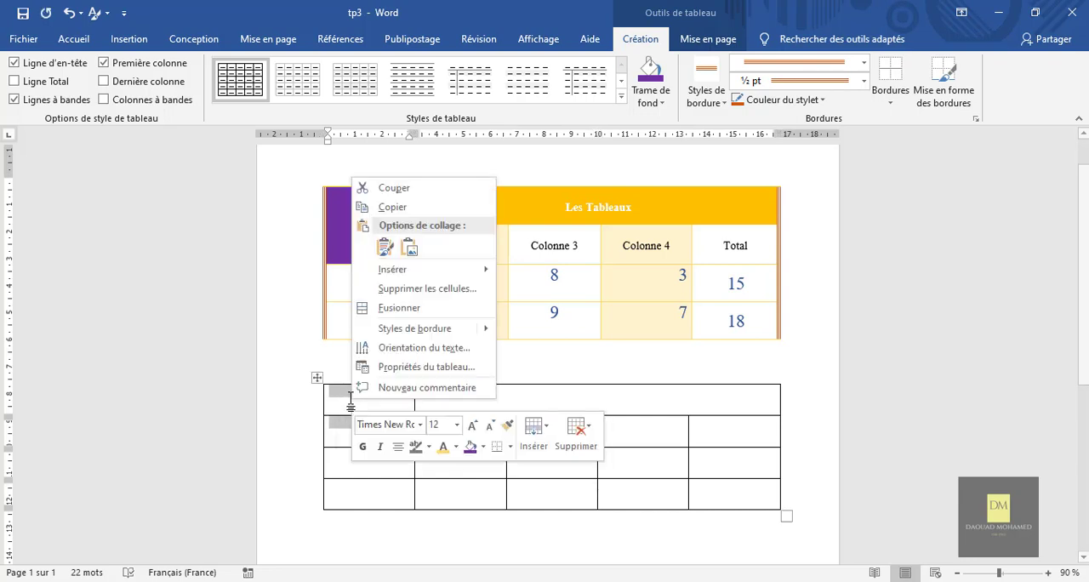
pyautogui.click(398, 308)
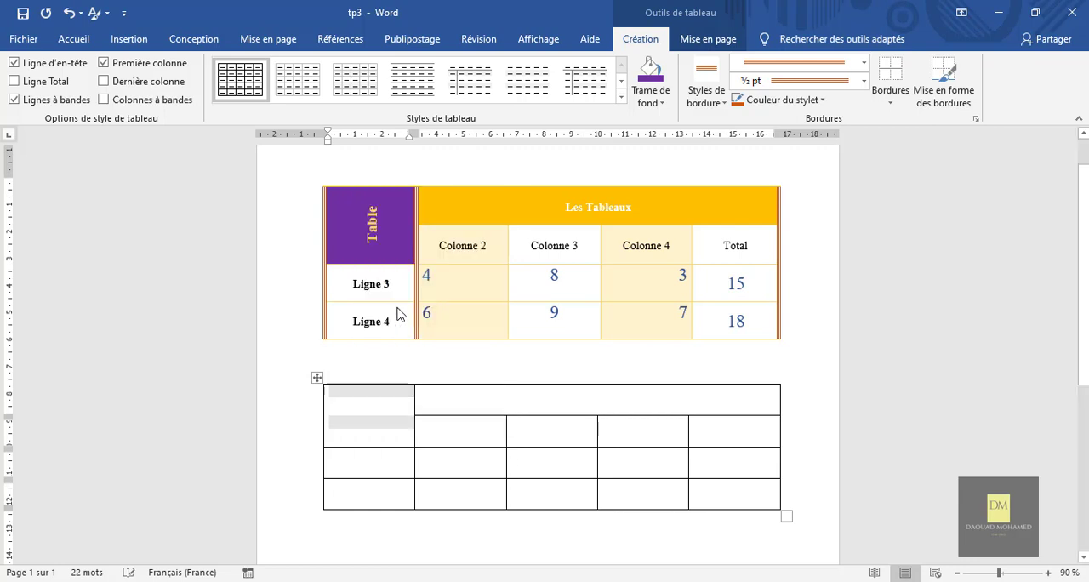
pyautogui.click(553, 436)
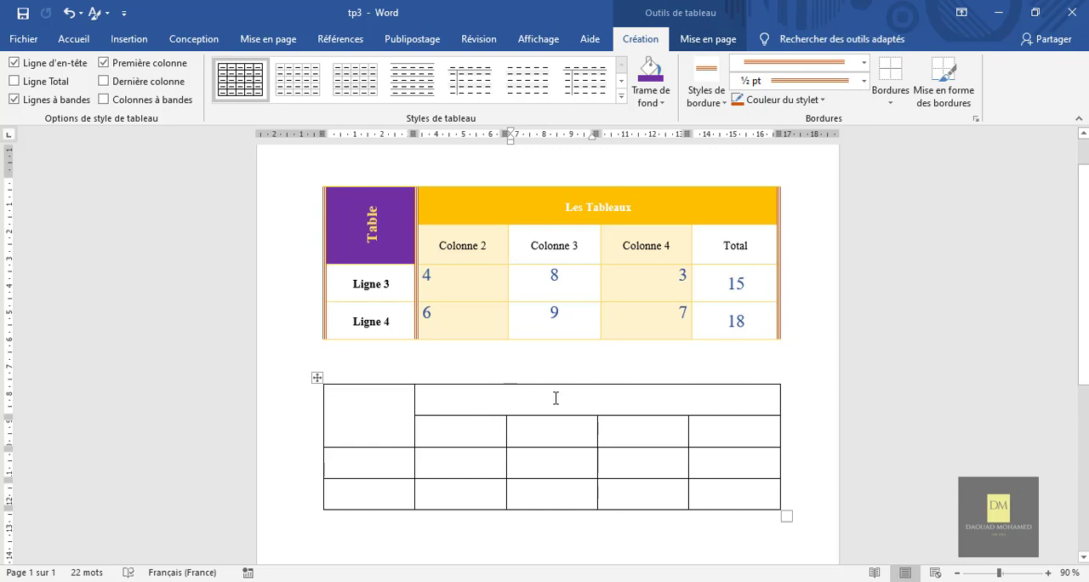
# Split the new table's merged header cell into 2 columns and 1 row.
pyautogui.click(510, 400)
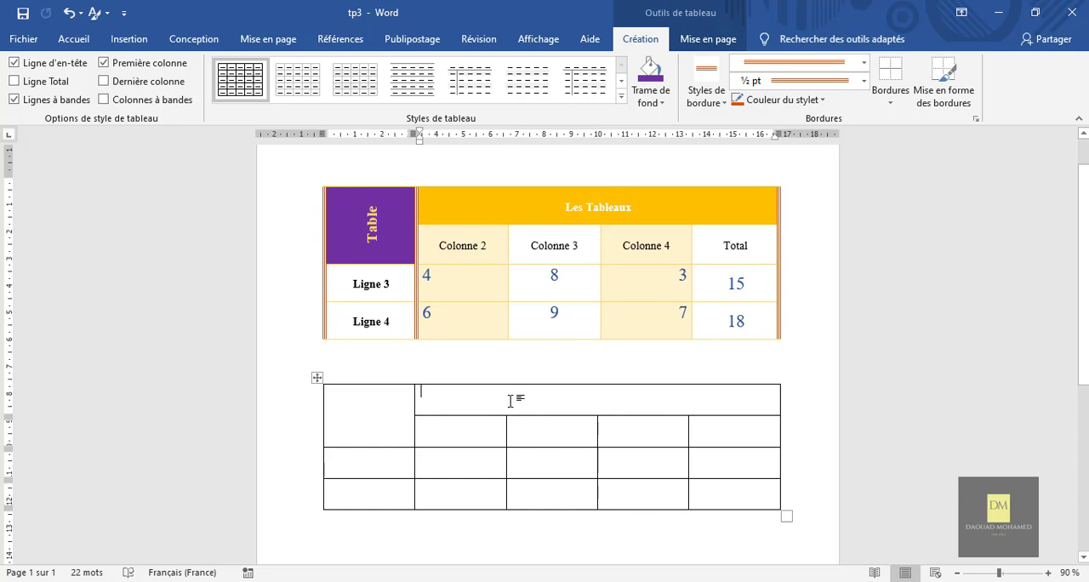
pyautogui.rightClick(510, 401)
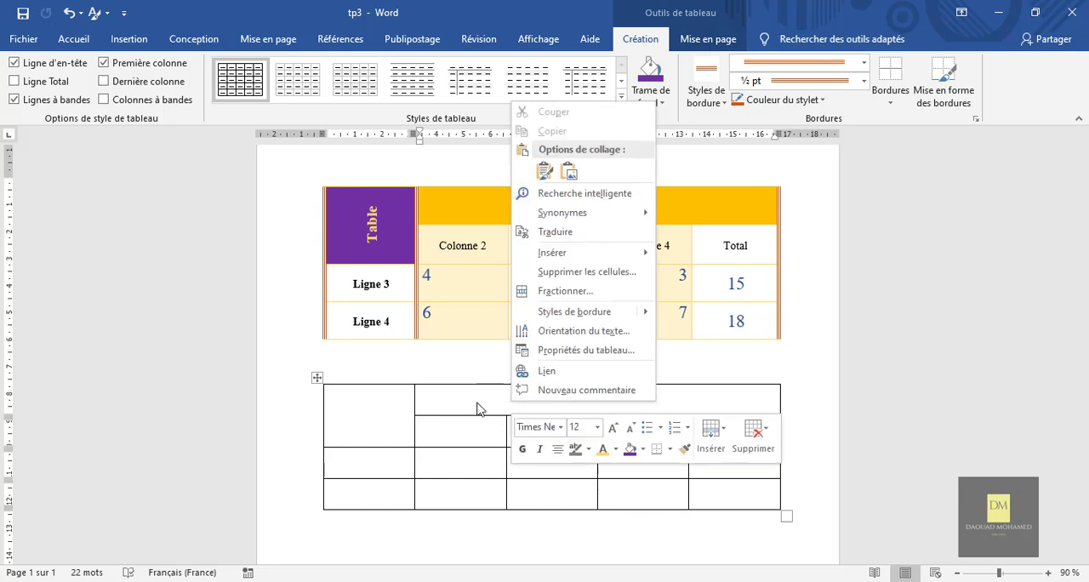
pyautogui.click(566, 291)
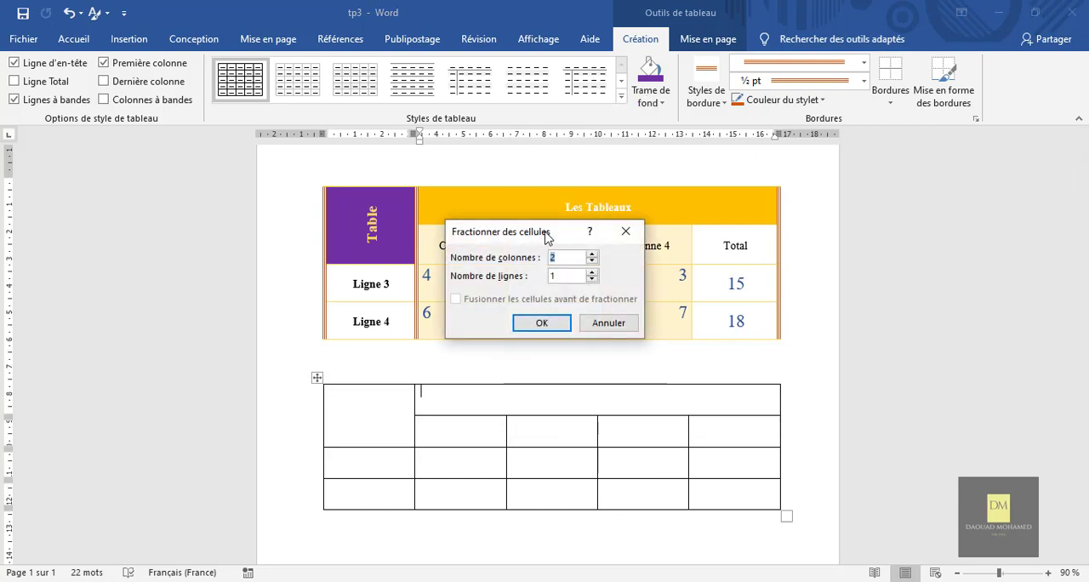
pyautogui.moveTo(545, 236); pyautogui.dragTo(486, 200)
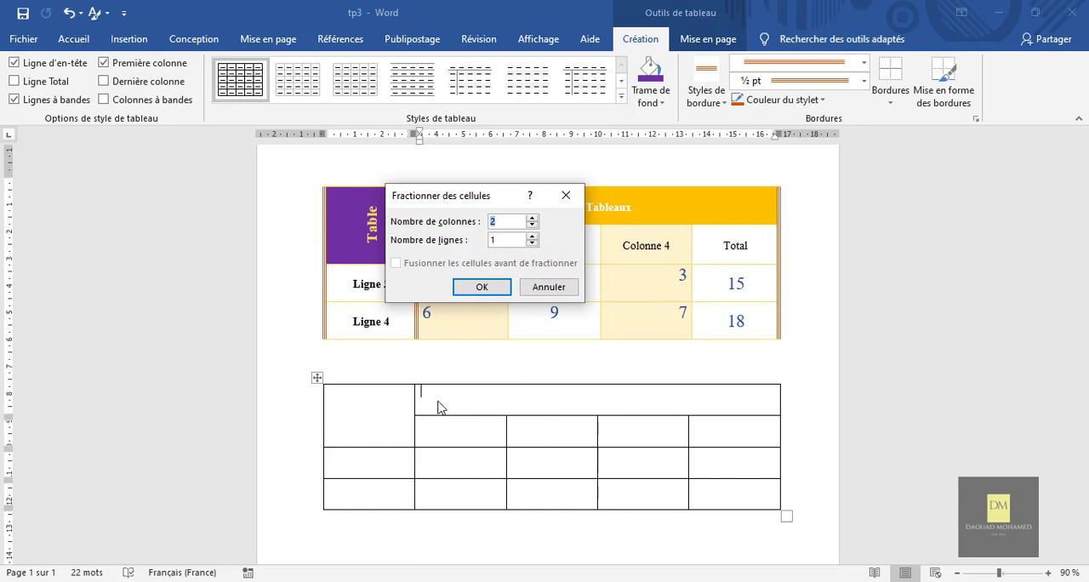
pyautogui.click(532, 237)
pyautogui.click(497, 290)
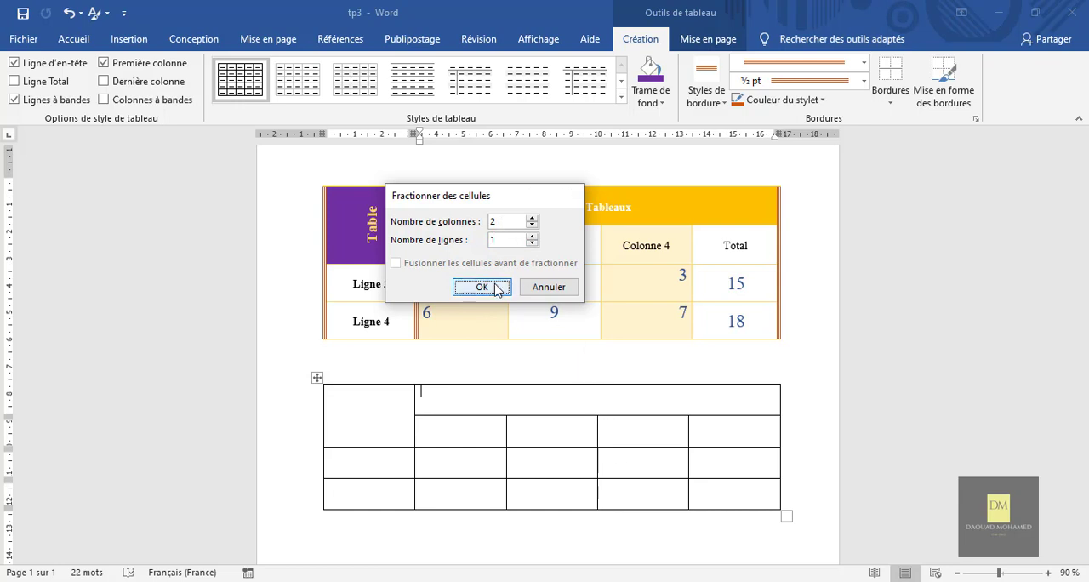
pyautogui.click(647, 402)
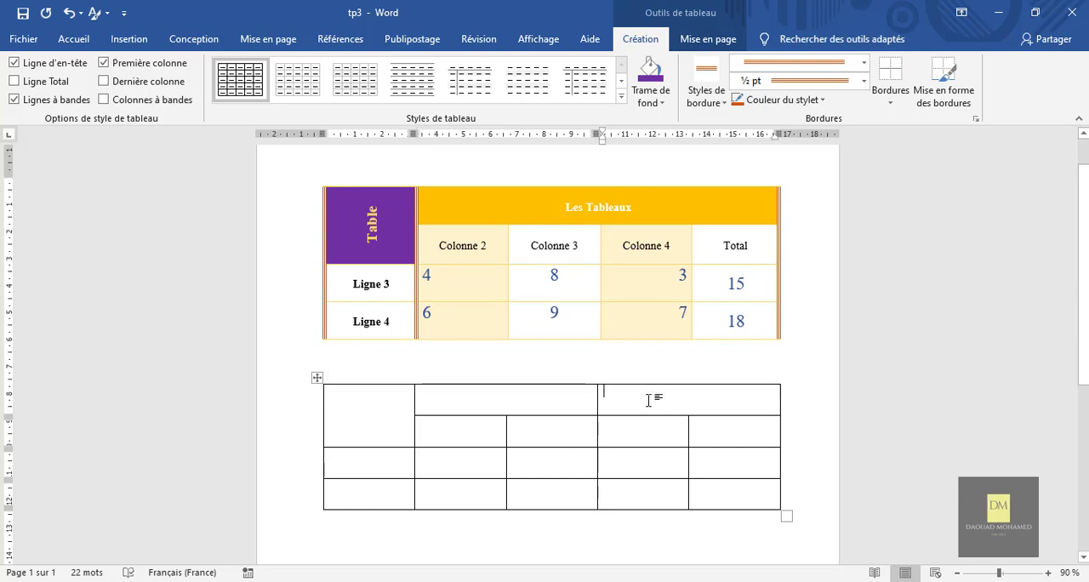
pyautogui.doubleClick(583, 394)
pyautogui.rightClick(579, 392)
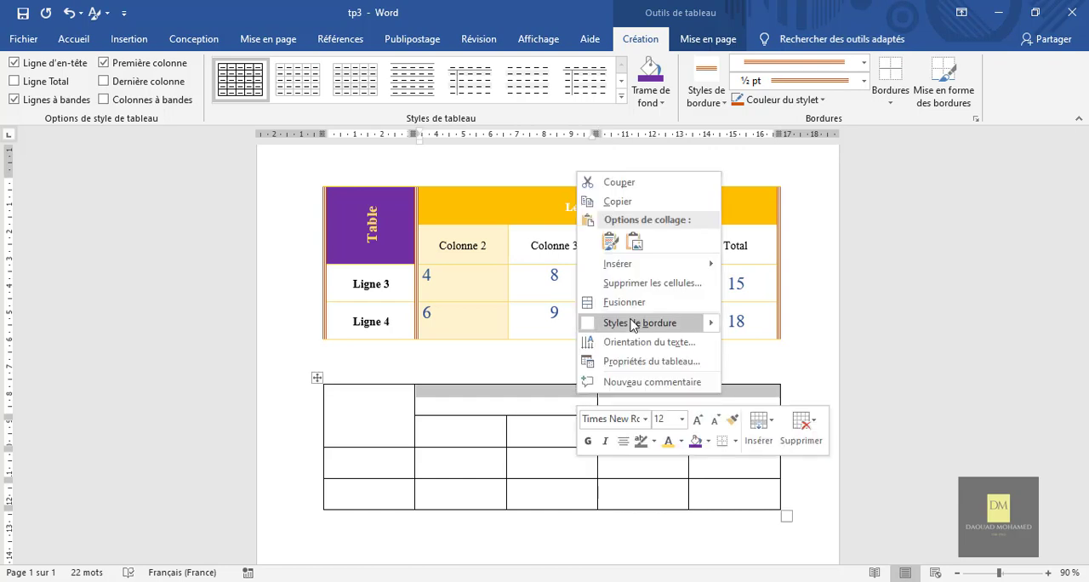
pyautogui.click(542, 402)
pyautogui.click(613, 402)
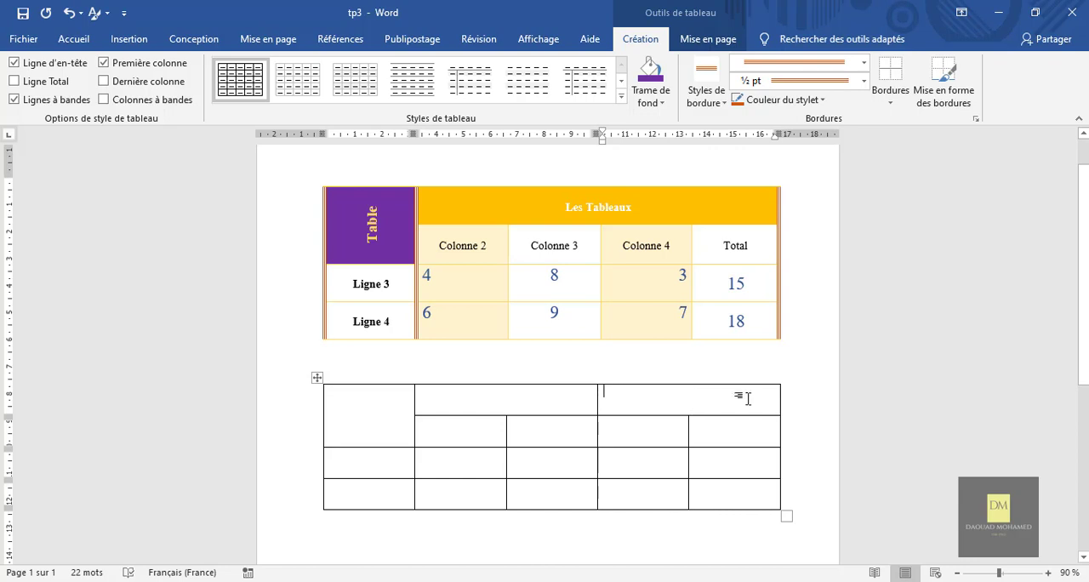
# Split the right header cell in the new table's first row into 1 column and 2 rows.
pyautogui.rightClick(643, 397)
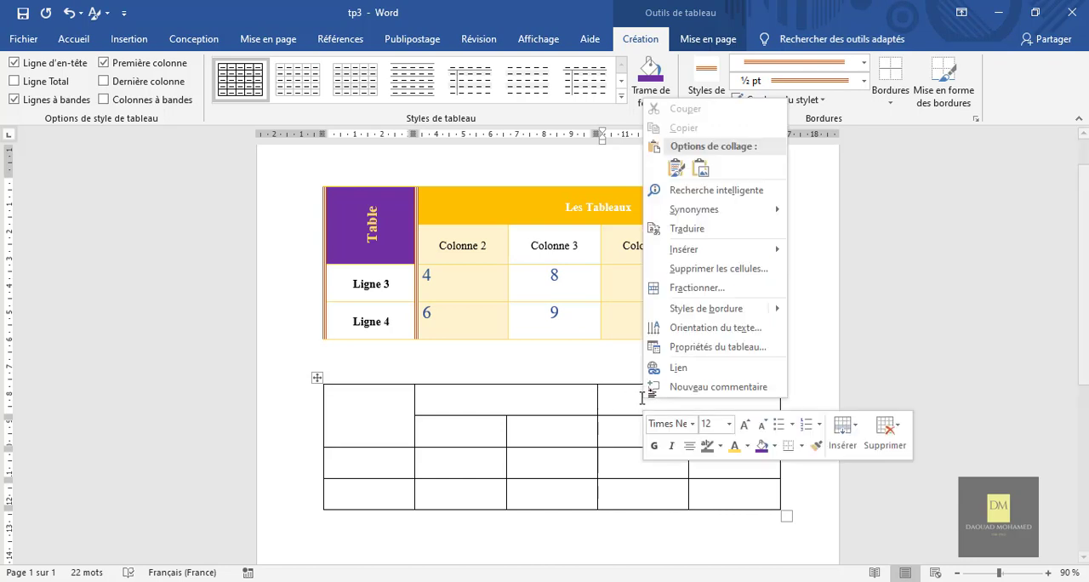
pyautogui.click(705, 294)
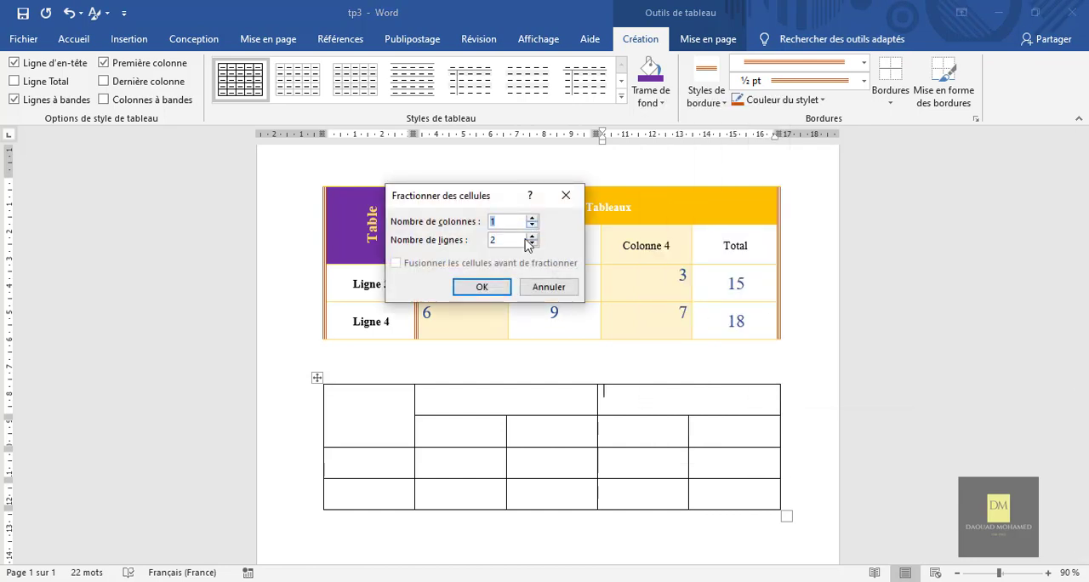
pyautogui.click(487, 287)
pyautogui.click(678, 398)
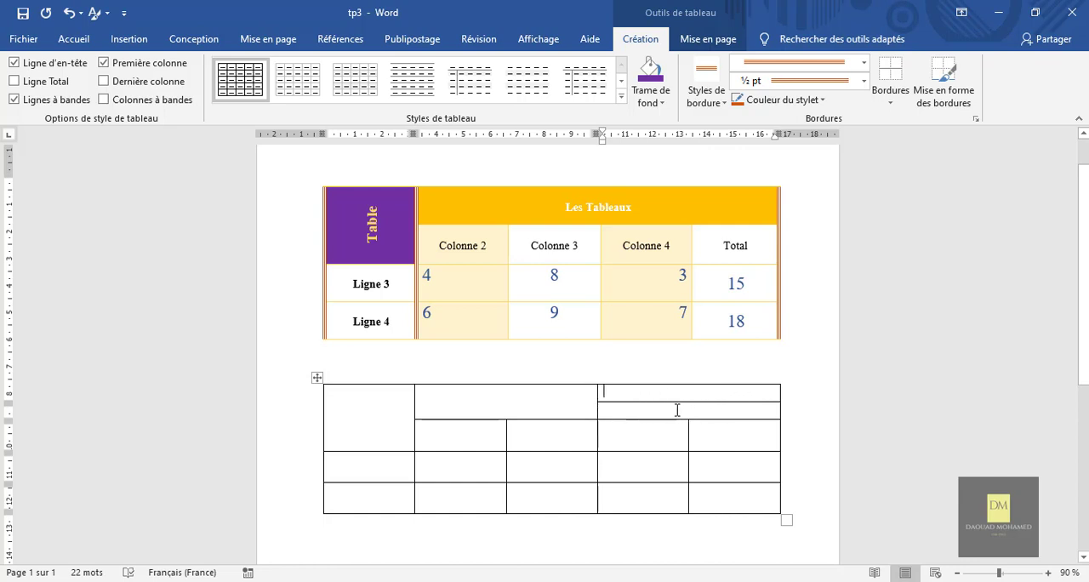
# Merge the two stacked halves of the right header cell back into one cell.
pyautogui.moveTo(666, 404); pyautogui.dragTo(662, 394)
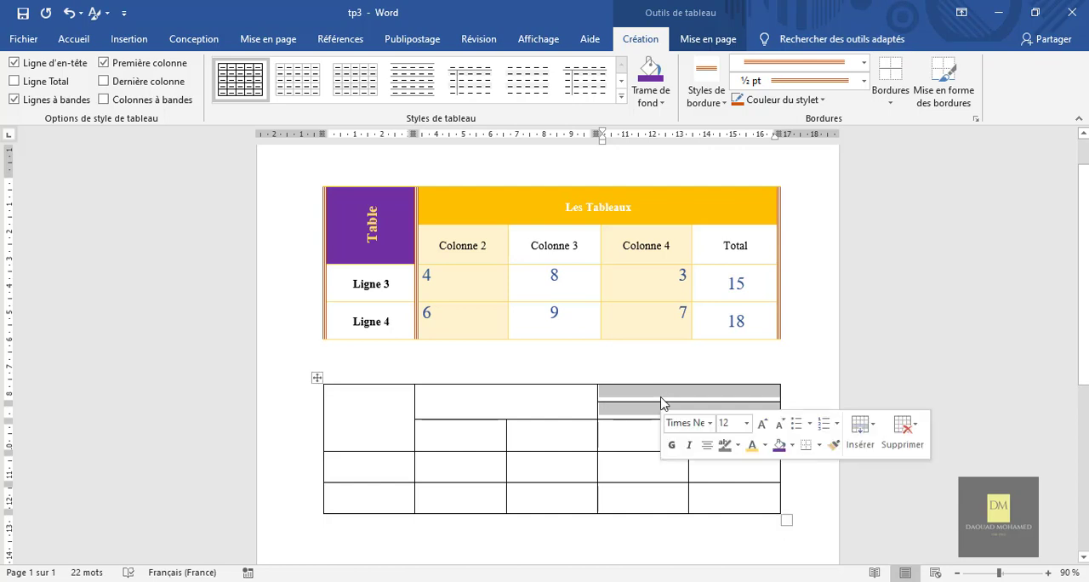
pyautogui.rightClick(662, 402)
pyautogui.click(715, 311)
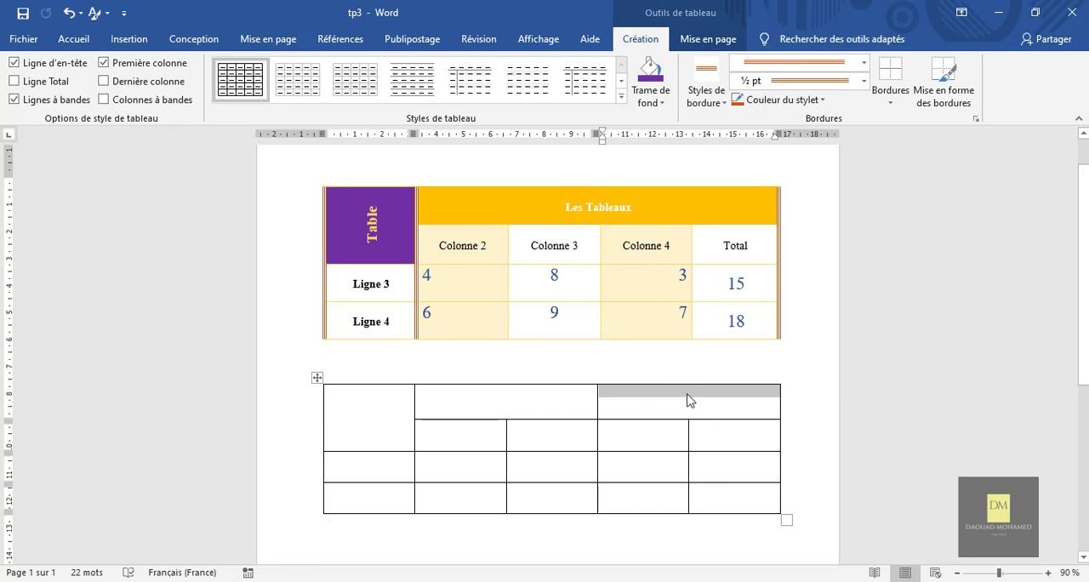
# Merge the two header cells of the new table's first row into a single header cell over the last four columns.
pyautogui.click(570, 402)
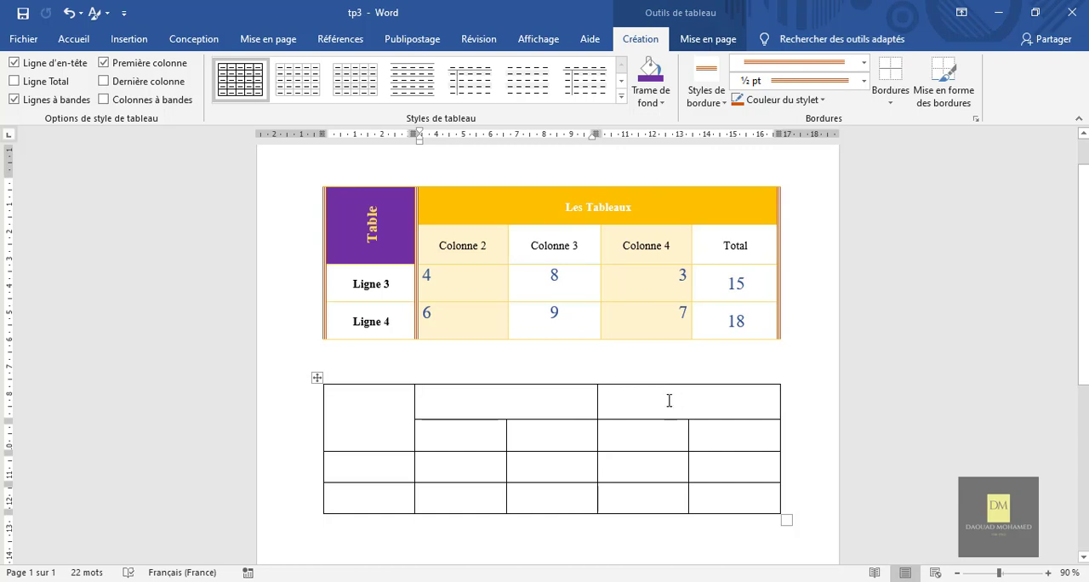
pyautogui.moveTo(669, 400); pyautogui.dragTo(540, 397)
pyautogui.rightClick(581, 399)
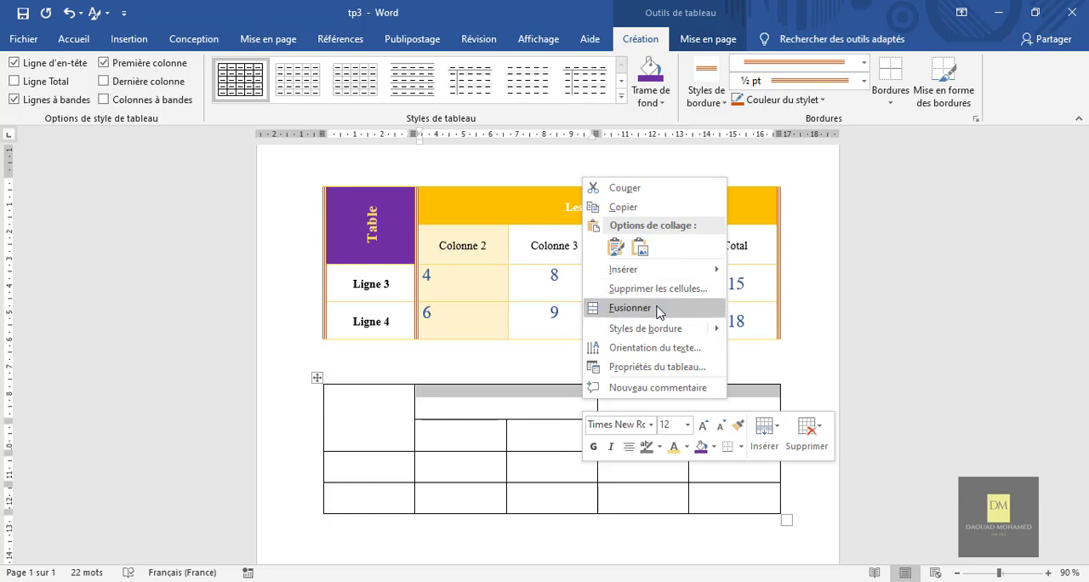
pyautogui.click(655, 308)
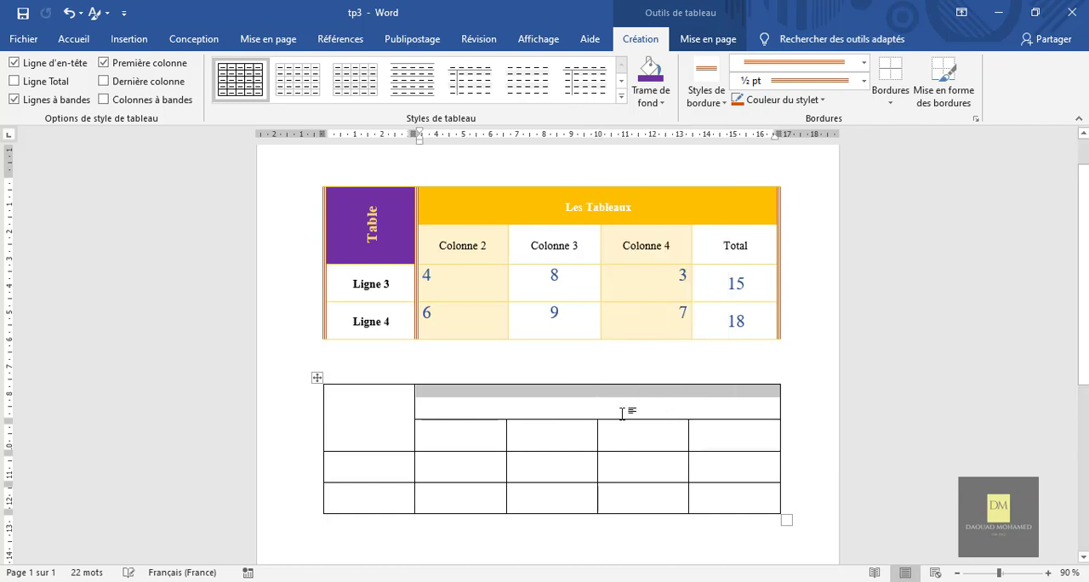
pyautogui.click(576, 409)
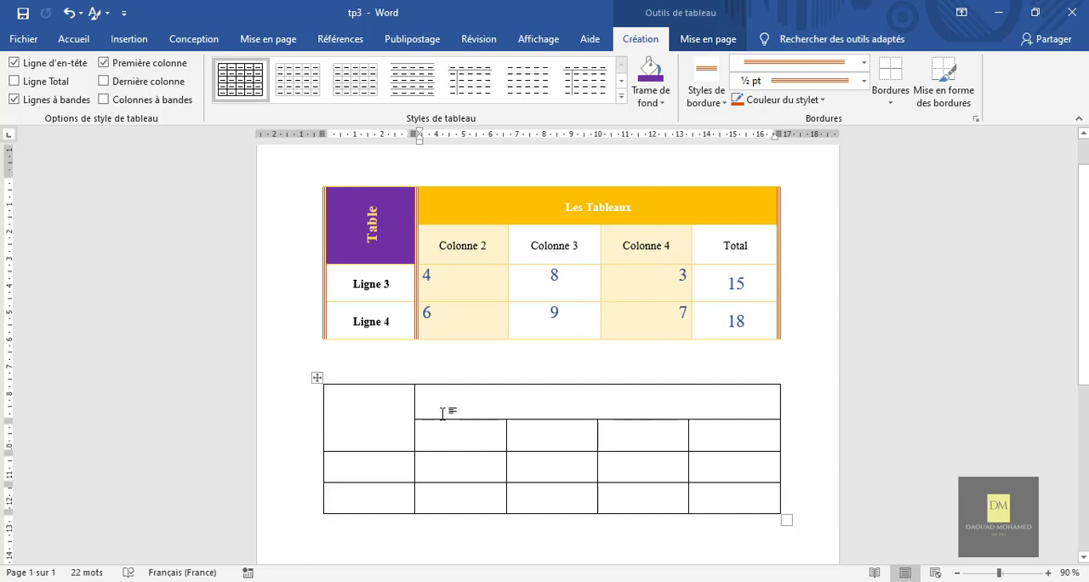
pyautogui.click(399, 444)
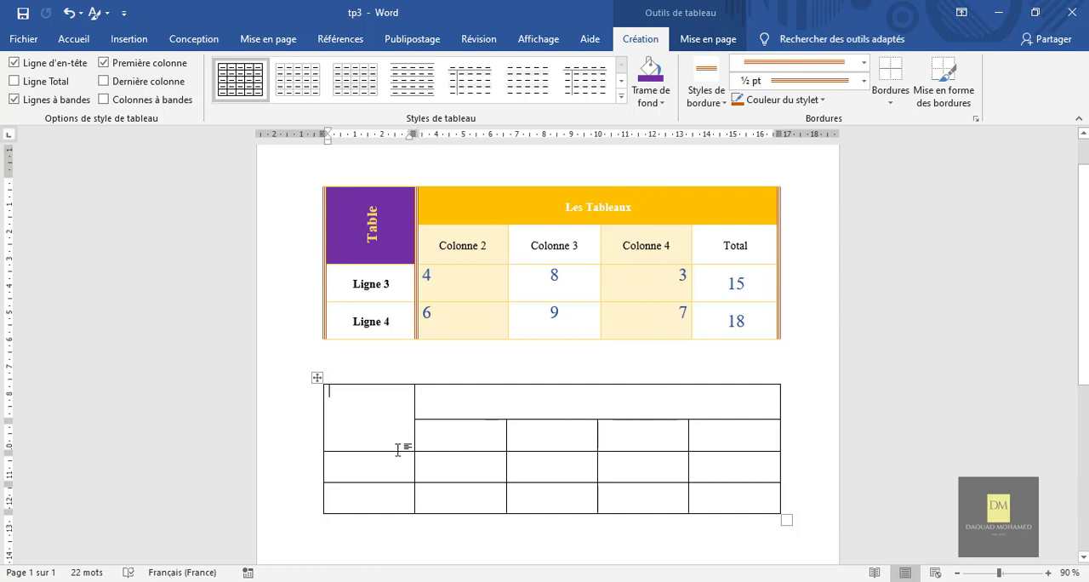
pyautogui.click(650, 102)
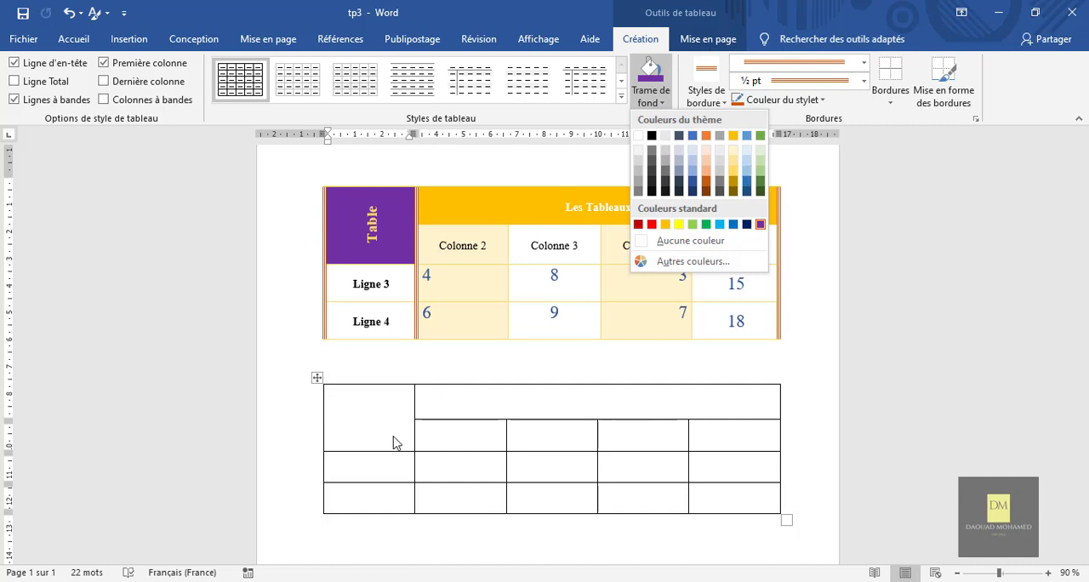
pyautogui.click(517, 418)
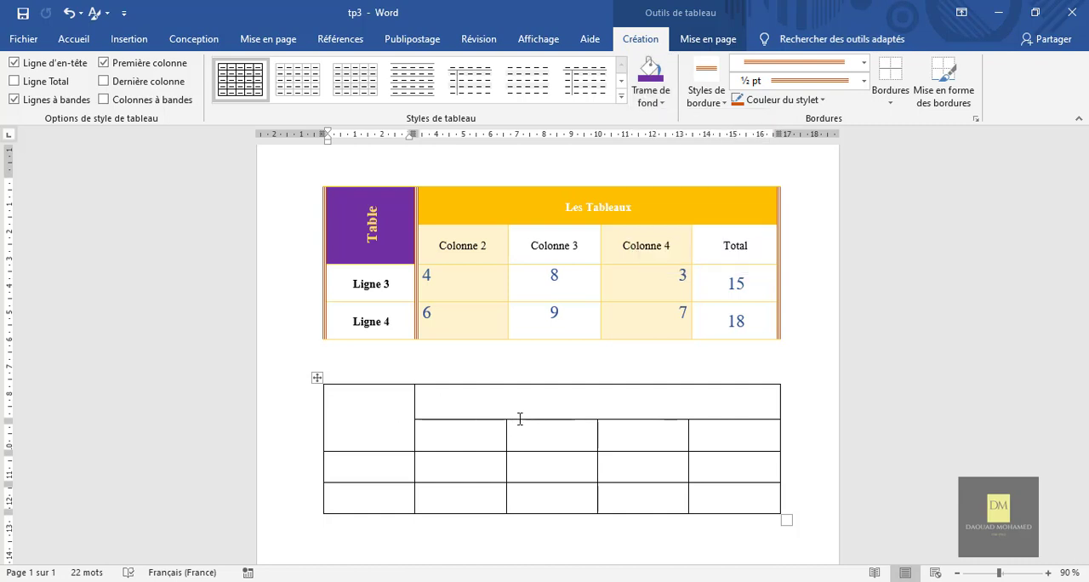
# Shade the merged first cell of the new table dark green from the theme colours.
pyautogui.click(342, 408)
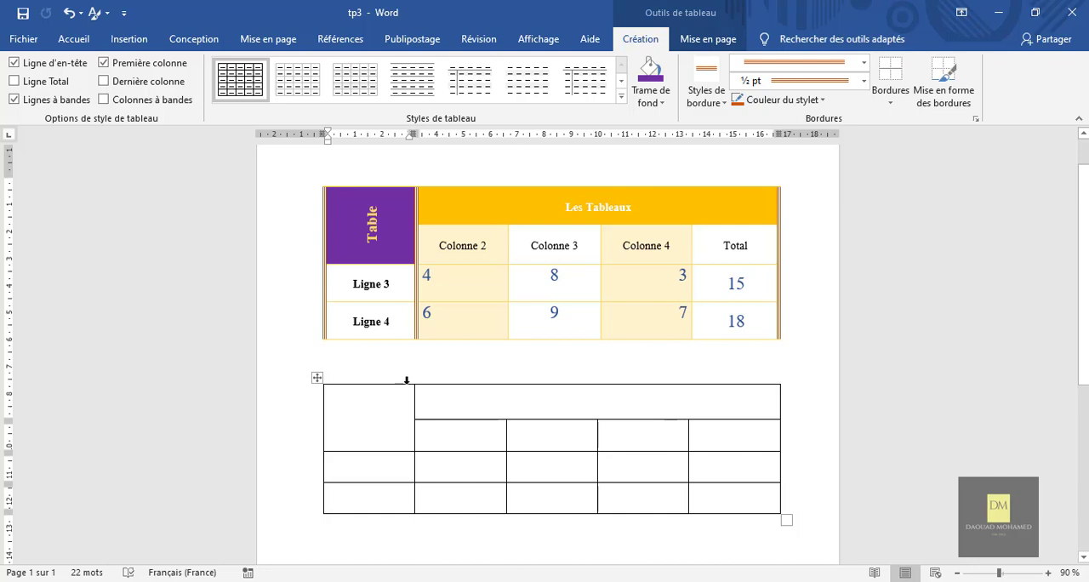
pyautogui.click(654, 103)
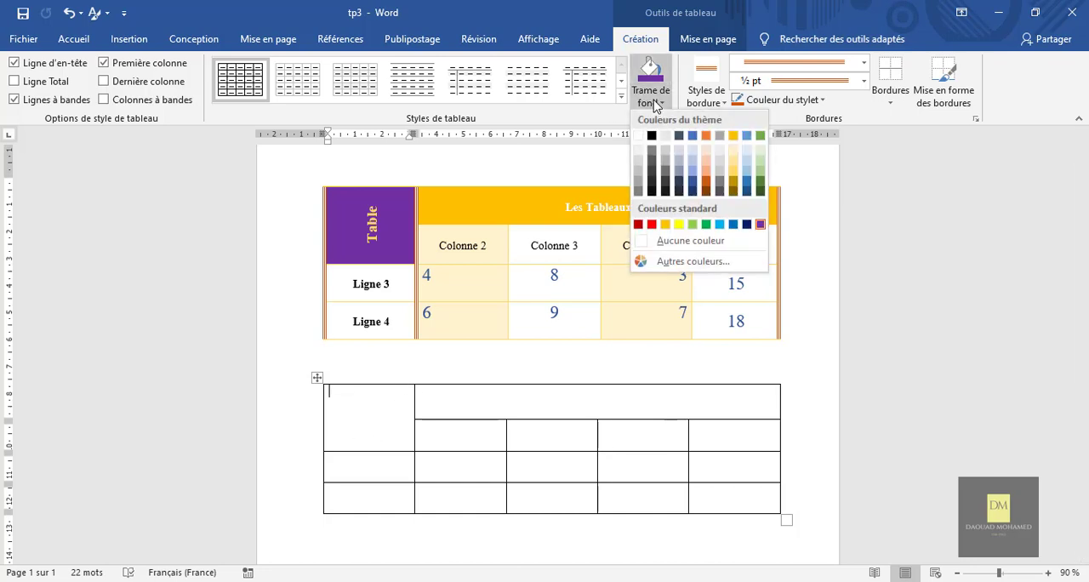
pyautogui.click(761, 181)
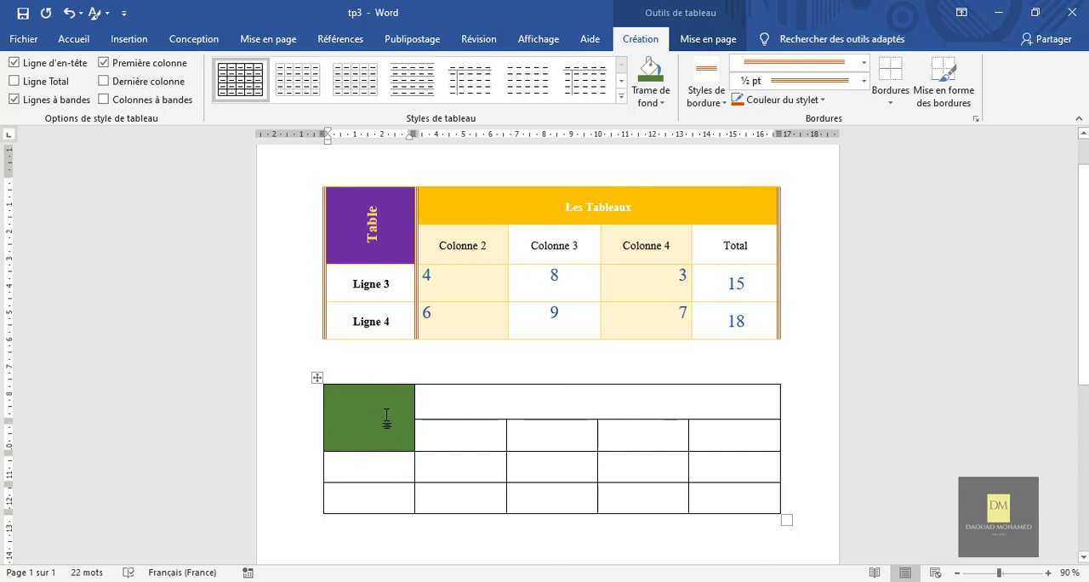
# Shade the last three cells of the new table's second row standard red.
pyautogui.click(645, 406)
pyautogui.moveTo(749, 436); pyautogui.dragTo(576, 446)
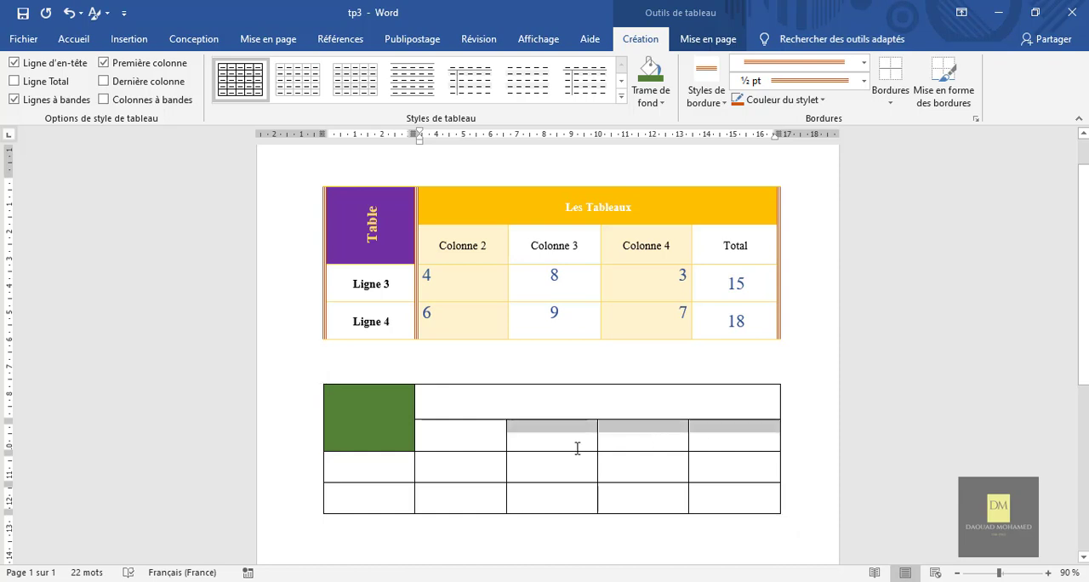
pyautogui.click(661, 103)
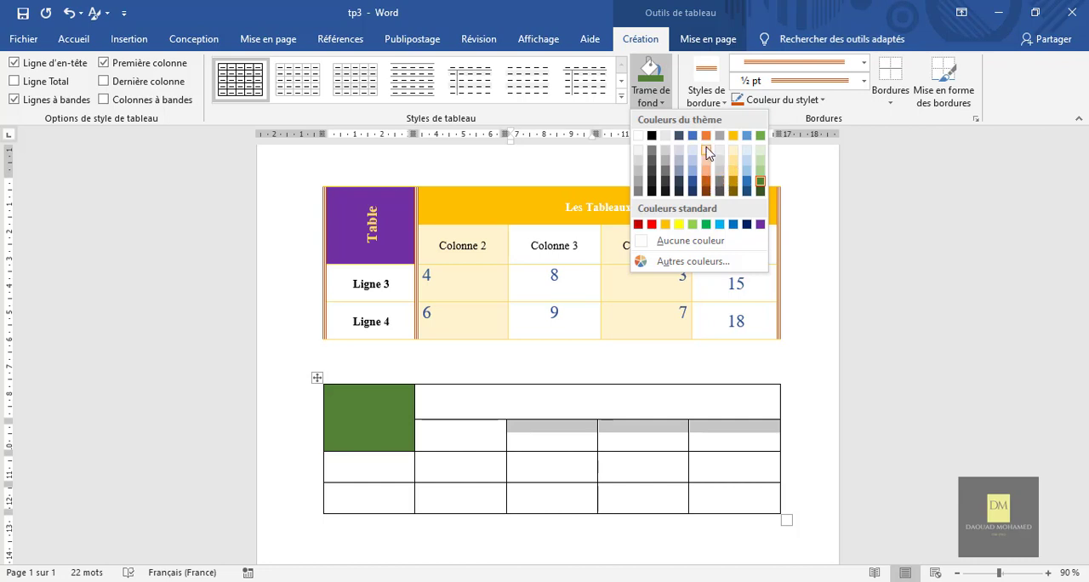
pyautogui.click(652, 224)
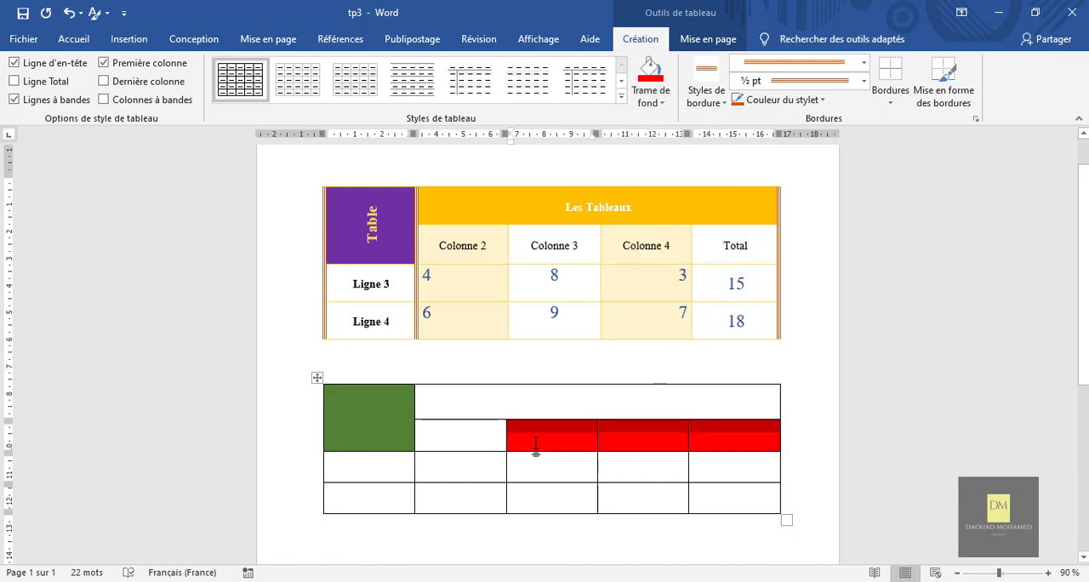
pyautogui.click(513, 475)
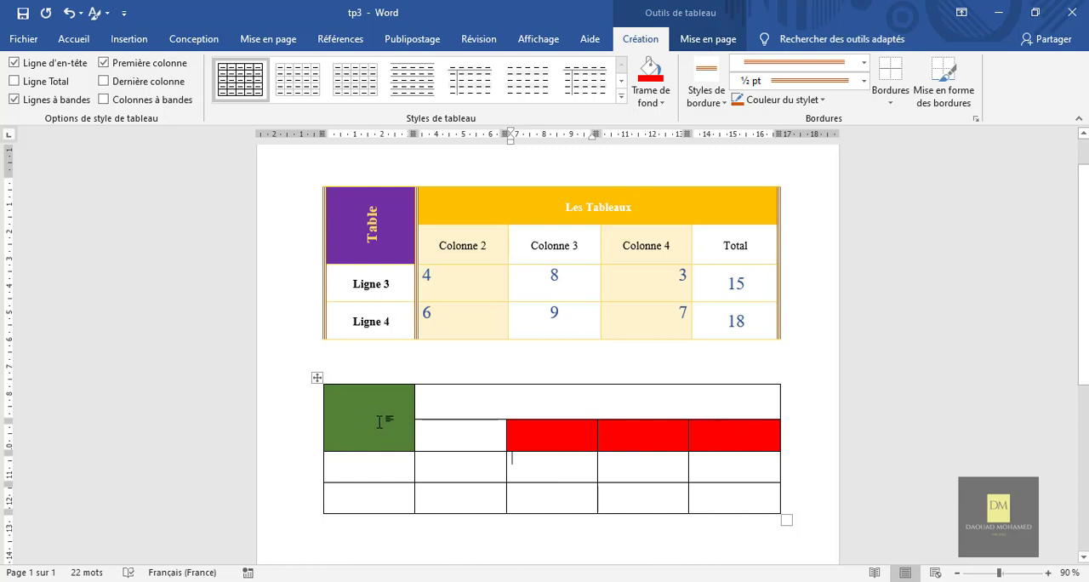
# Shade all cells of the new table light grey from the theme colours.
pyautogui.click(765, 493)
pyautogui.moveTo(743, 504); pyautogui.dragTo(362, 418)
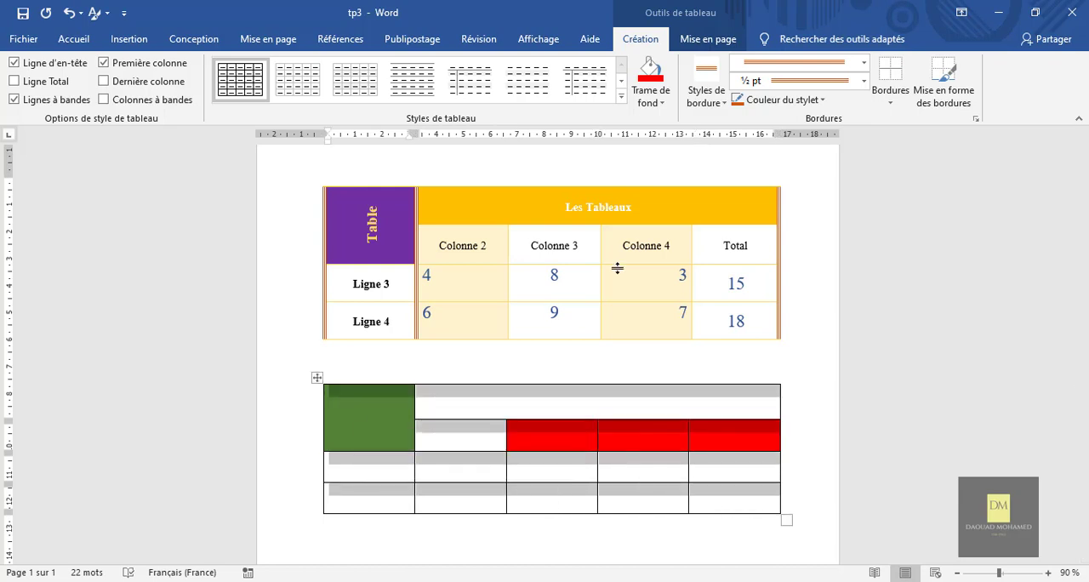
pyautogui.click(653, 109)
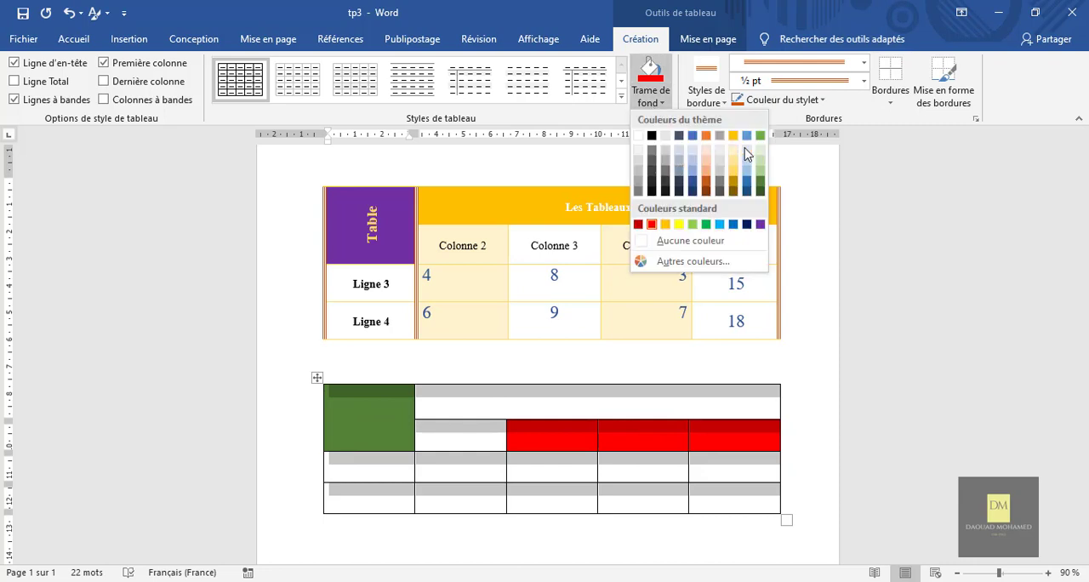
pyautogui.click(637, 166)
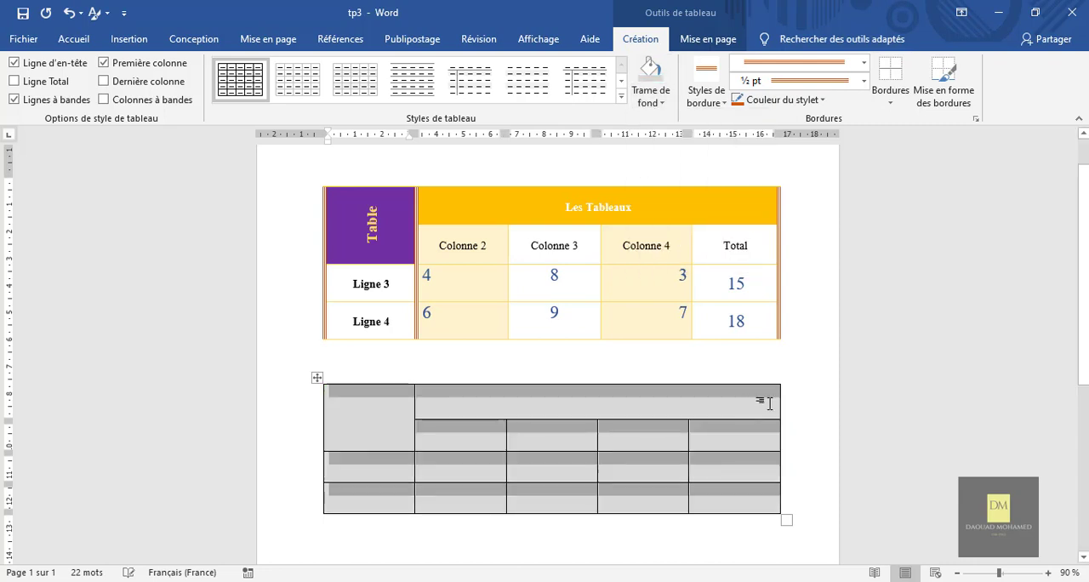
pyautogui.click(722, 479)
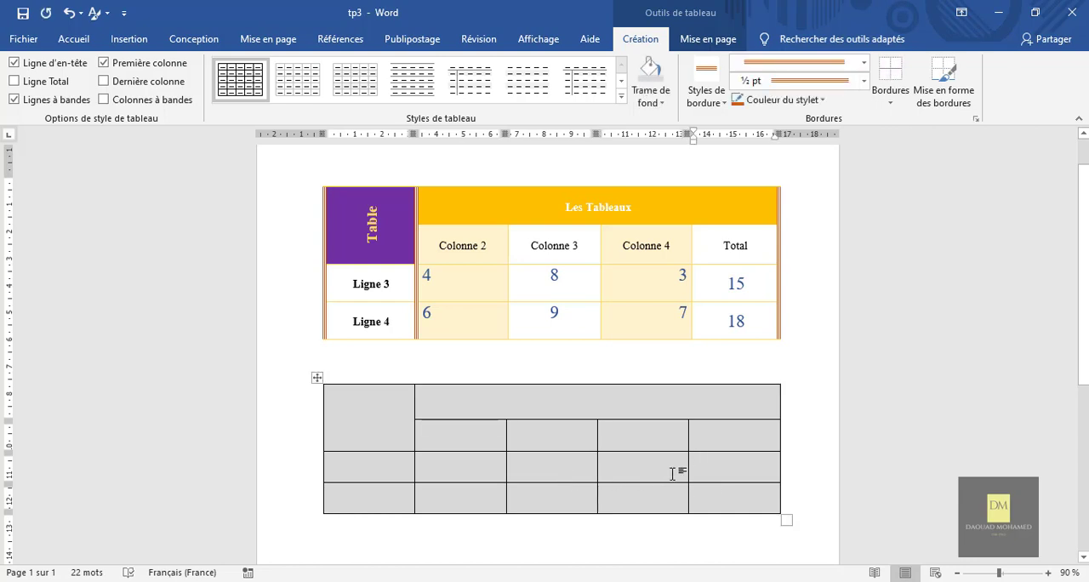
# Reset the shading of all cells in the new table to white.
pyautogui.moveTo(714, 492); pyautogui.dragTo(367, 406)
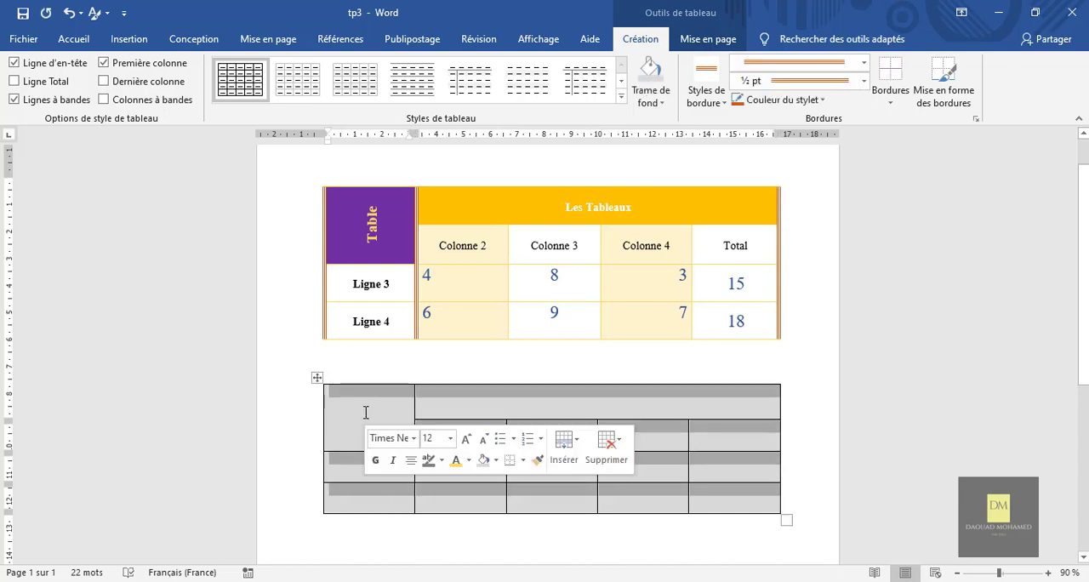
pyautogui.click(647, 106)
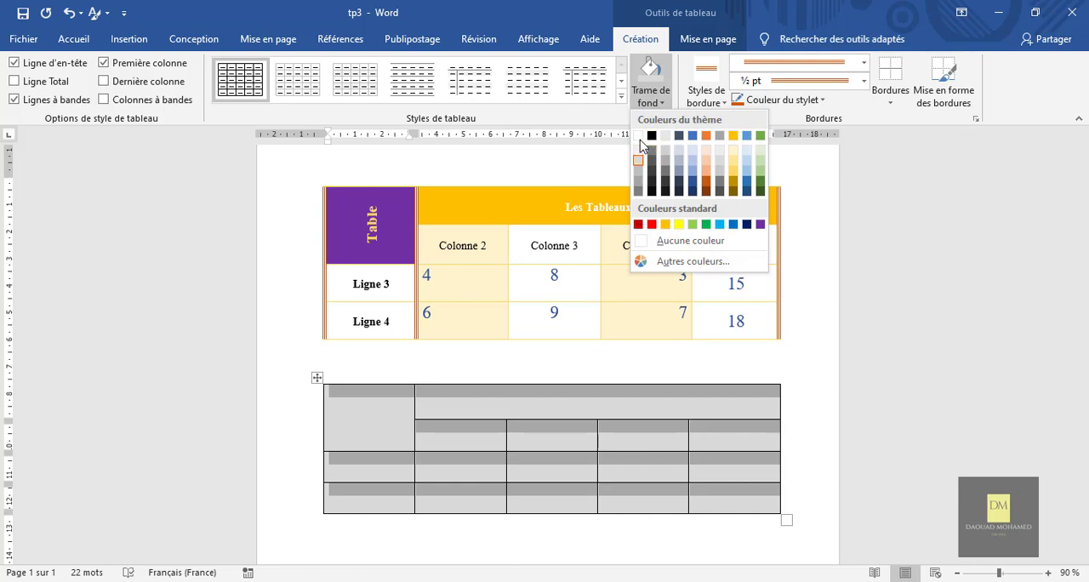
pyautogui.click(641, 137)
pyautogui.click(805, 423)
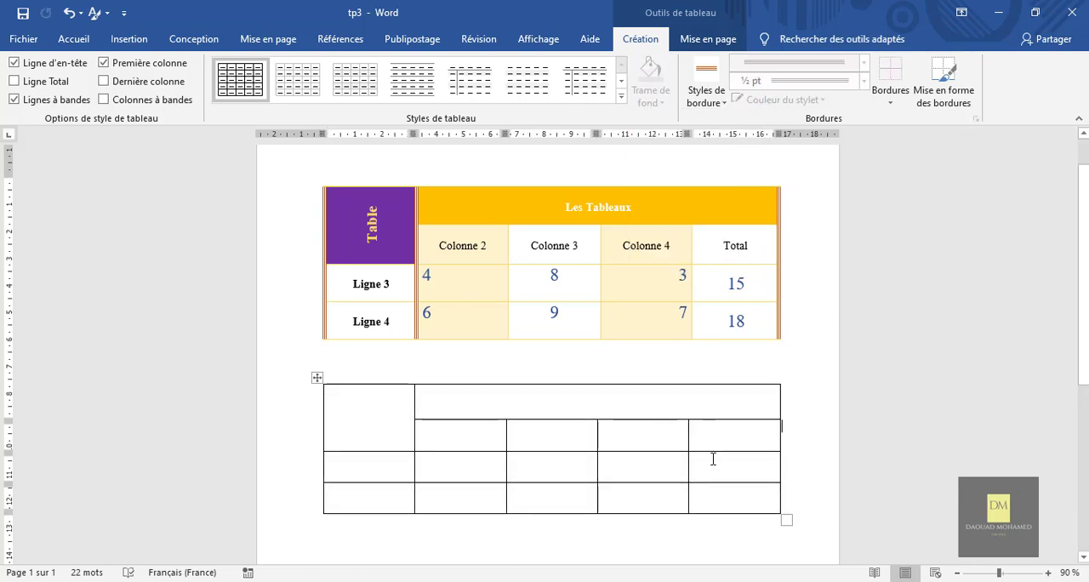
# Apply the gold Tableau Grille 5 Foncé style to the whole new table.
pyautogui.click(317, 377)
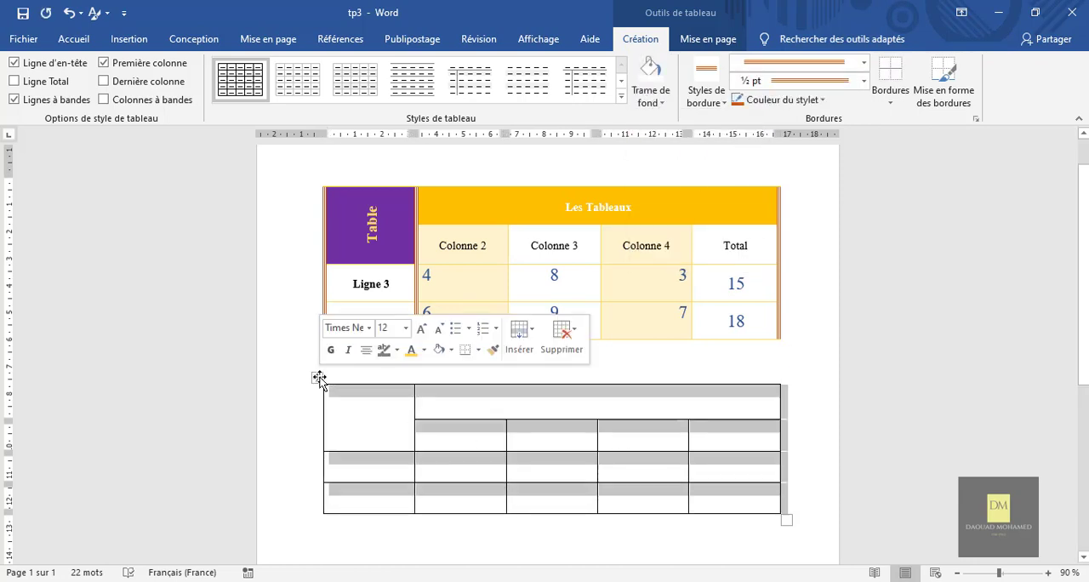
pyautogui.click(621, 97)
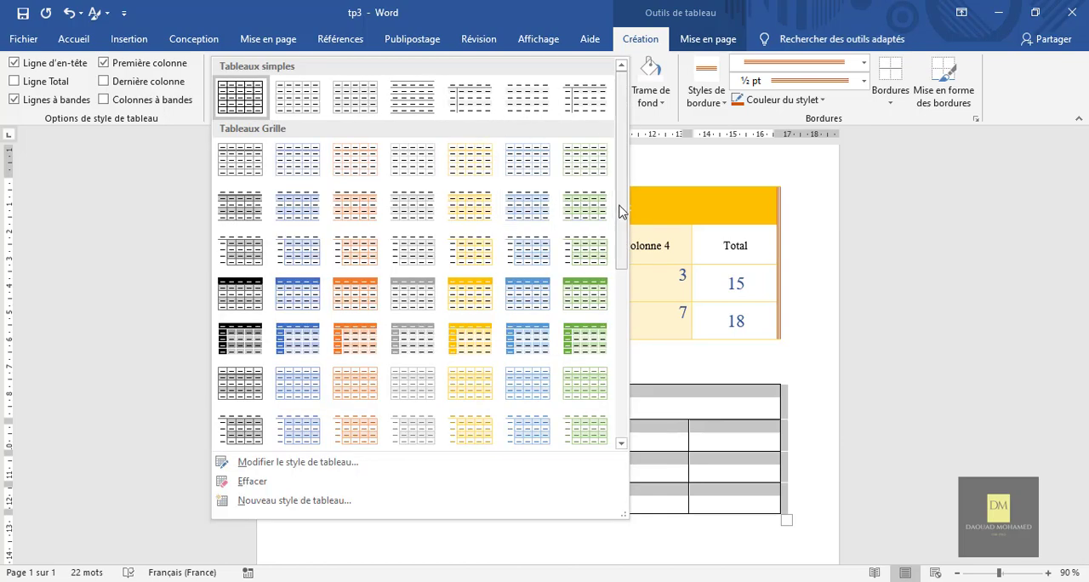
pyautogui.moveTo(615, 214); pyautogui.dragTo(623, 408)
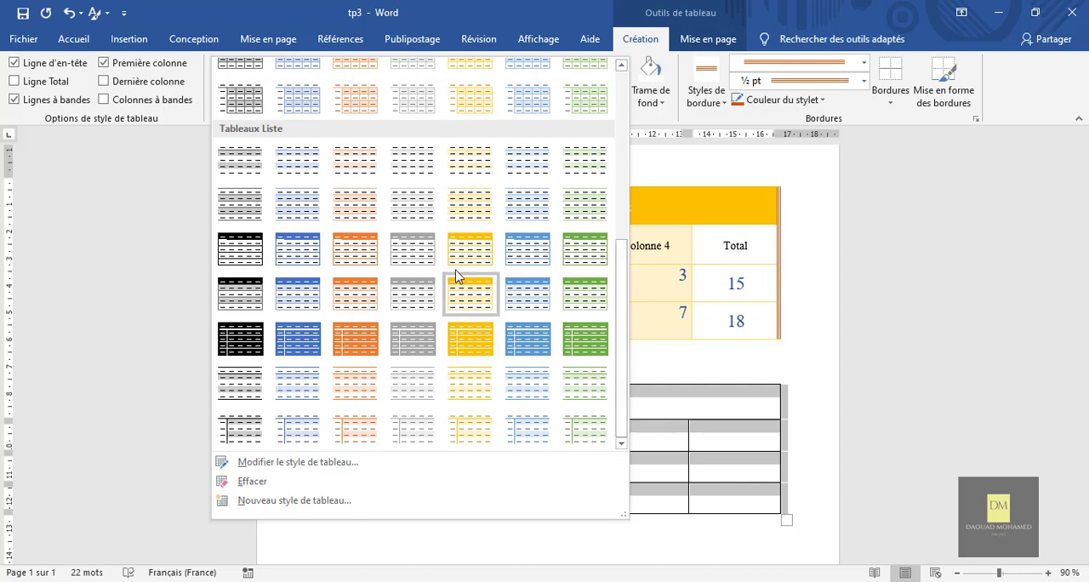
pyautogui.moveTo(620, 304); pyautogui.dragTo(615, 150)
pyautogui.click(466, 313)
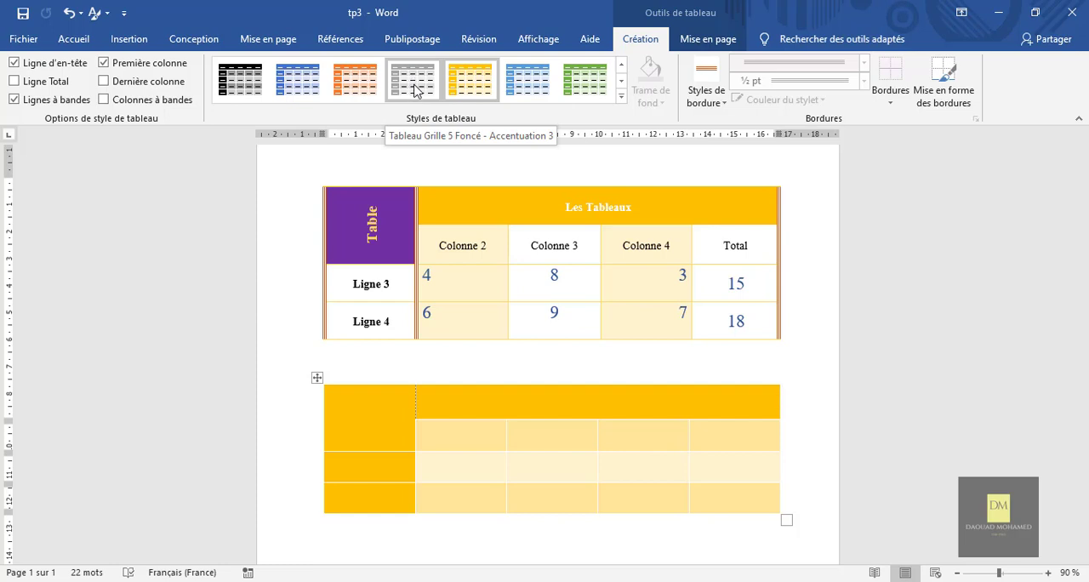
# Turn off the table's header row formatting and apply the blue Tableau Grille 5 Foncé - Accentuation 1 style.
pyautogui.click(15, 64)
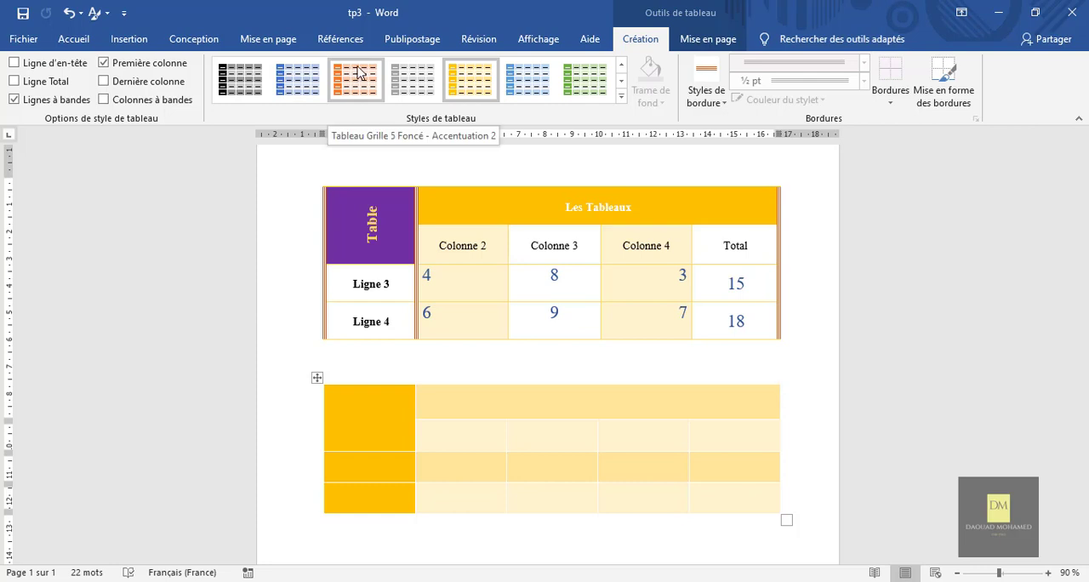
pyautogui.click(300, 80)
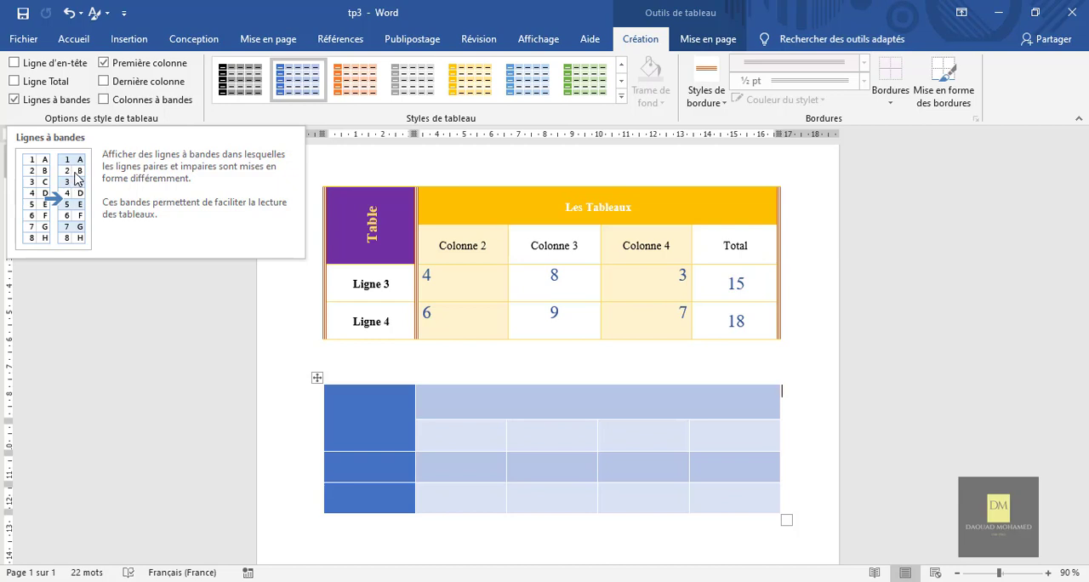
# Disable the table's banded rows and first column formatting, and enable its header row formatting.
pyautogui.click(14, 100)
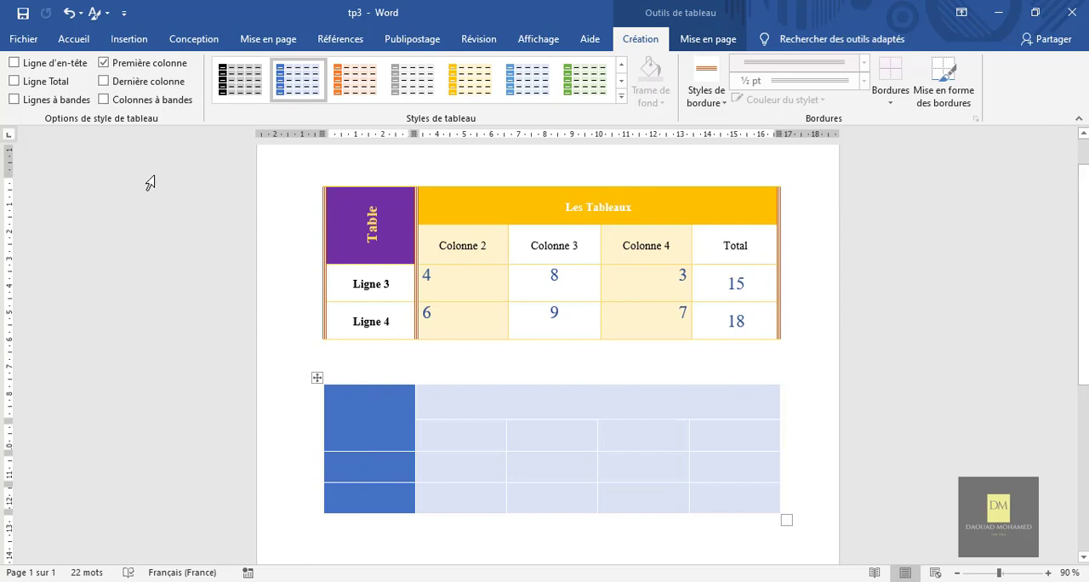
pyautogui.click(104, 65)
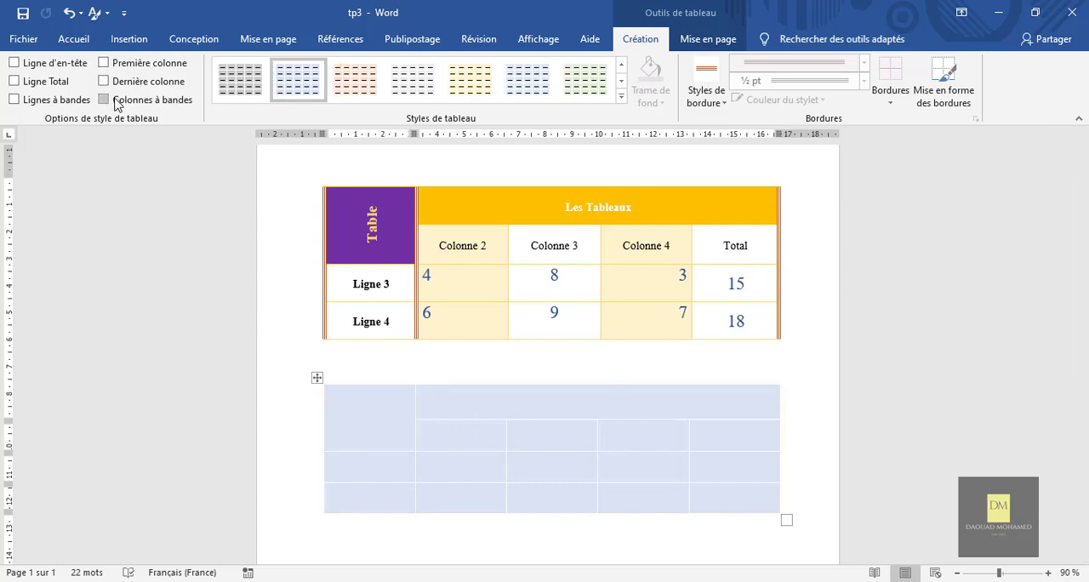
pyautogui.click(14, 63)
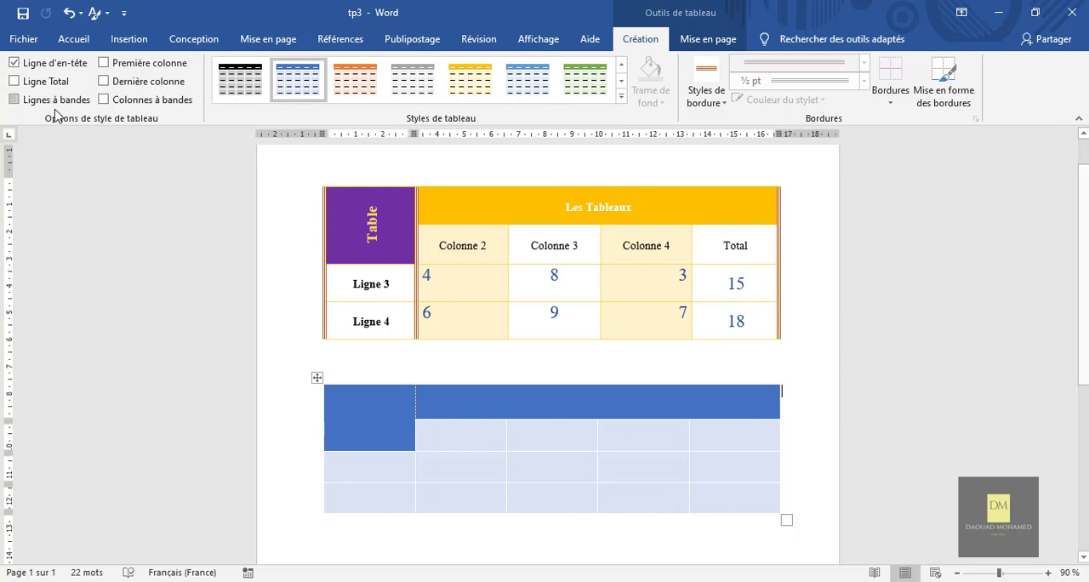
# Enable total row, banded rows, first column, last column and banded columns formatting for the new table.
pyautogui.click(14, 81)
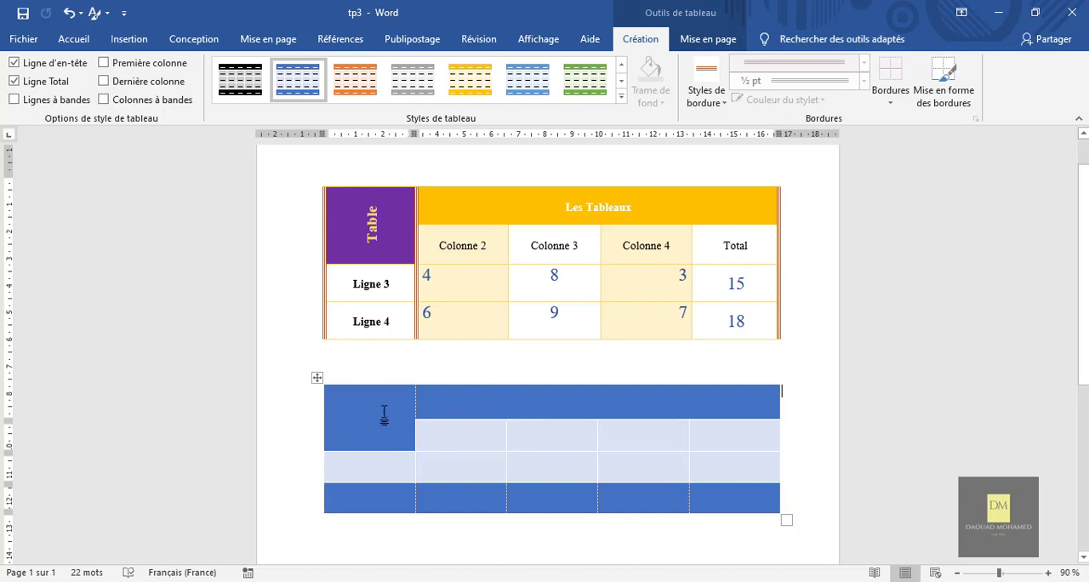
pyautogui.click(14, 99)
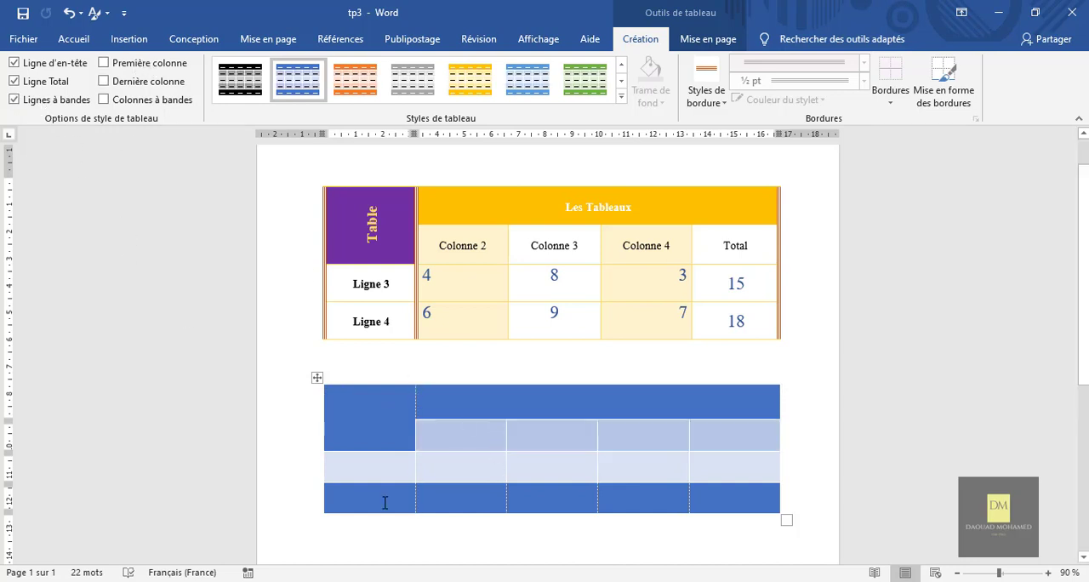
pyautogui.click(155, 71)
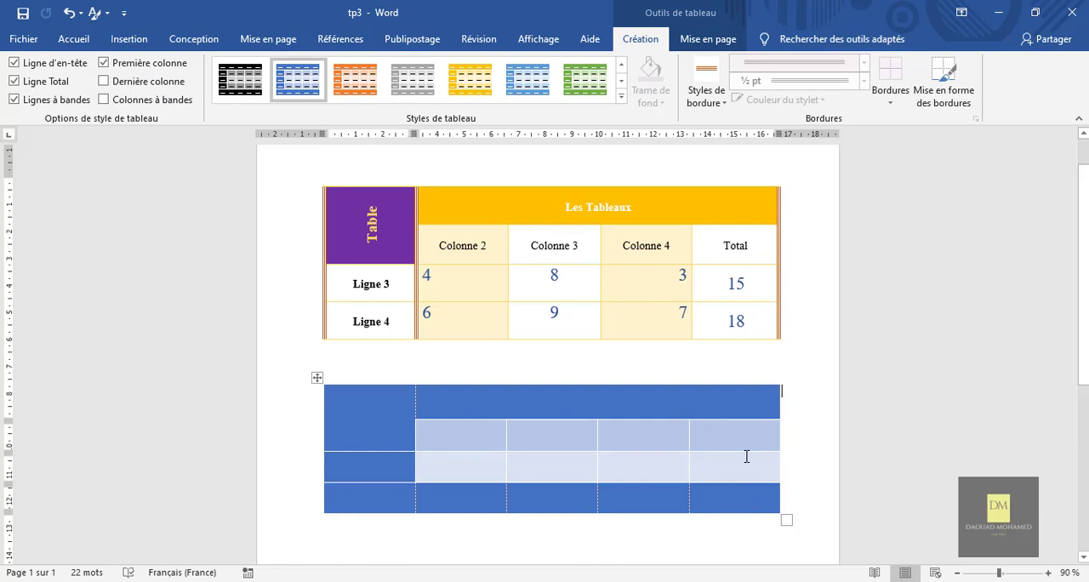
pyautogui.click(142, 82)
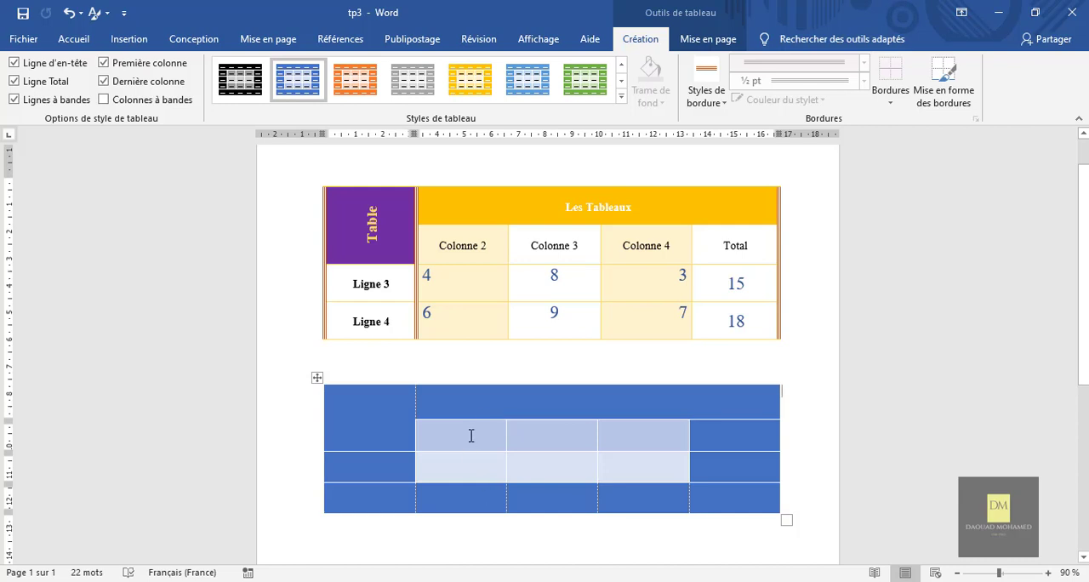
pyautogui.click(163, 100)
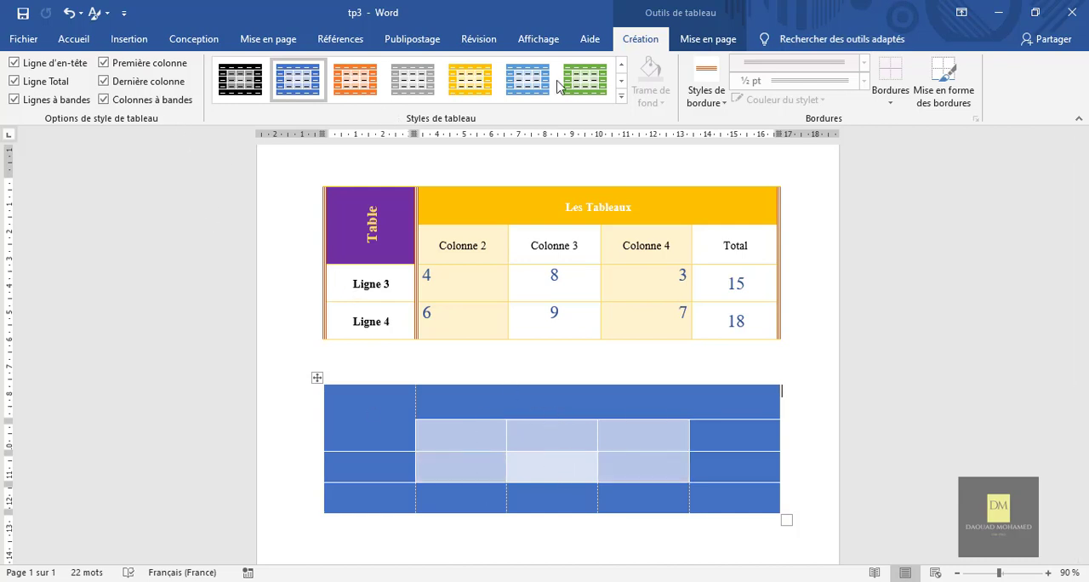
# Apply the gray Tableau Grille 4 style to the new table and leave only its header row formatting enabled.
pyautogui.click(622, 97)
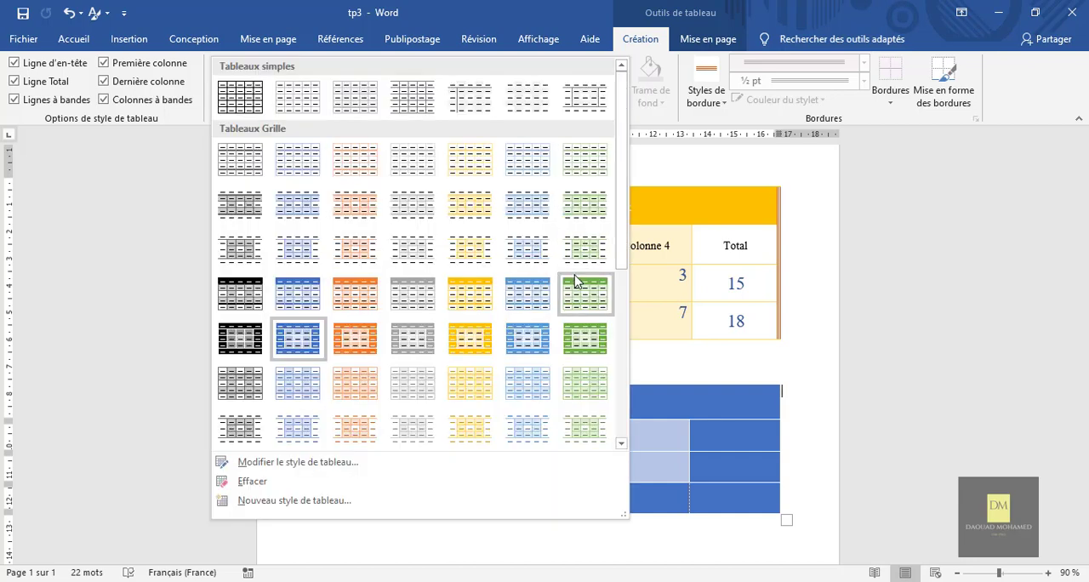
pyautogui.click(415, 293)
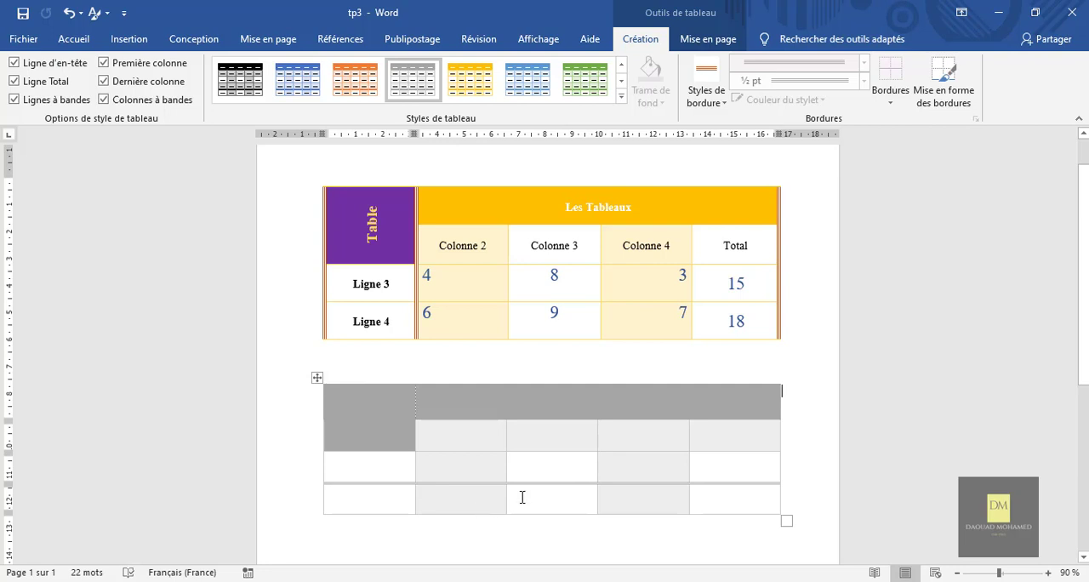
pyautogui.click(103, 99)
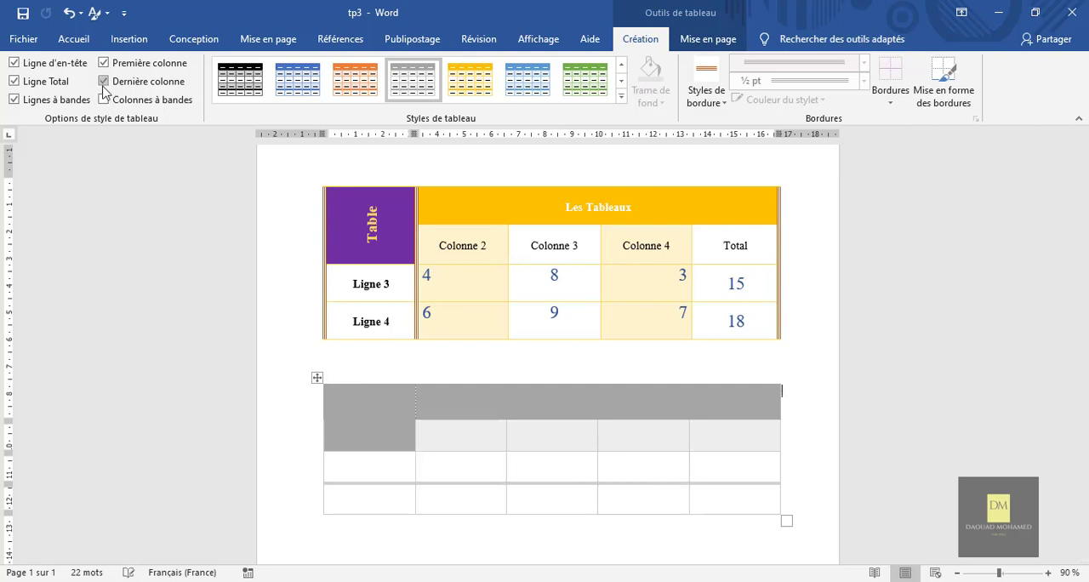
pyautogui.click(13, 62)
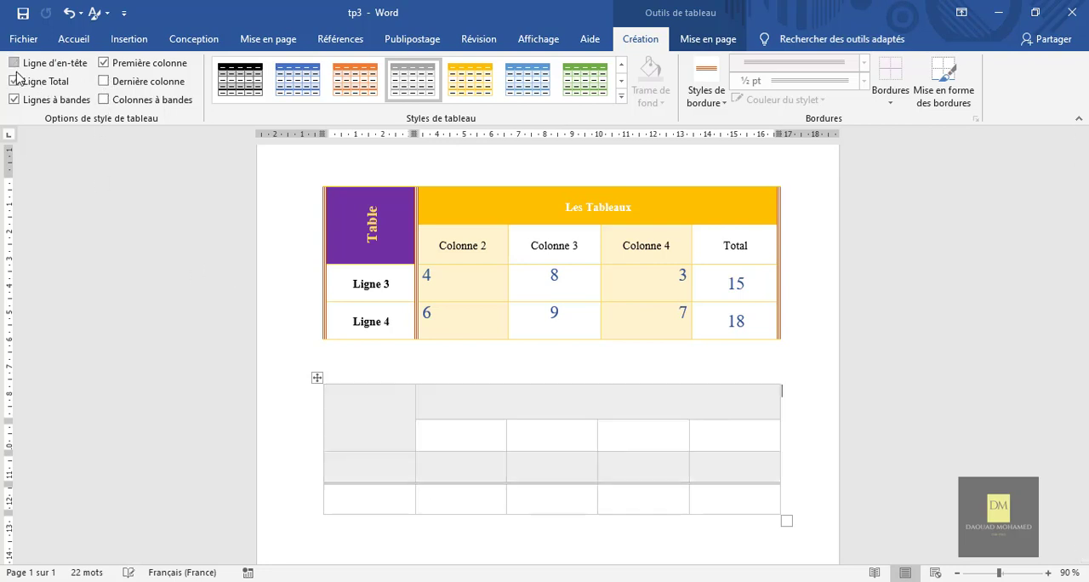
pyautogui.click(14, 81)
pyautogui.click(17, 97)
pyautogui.click(103, 63)
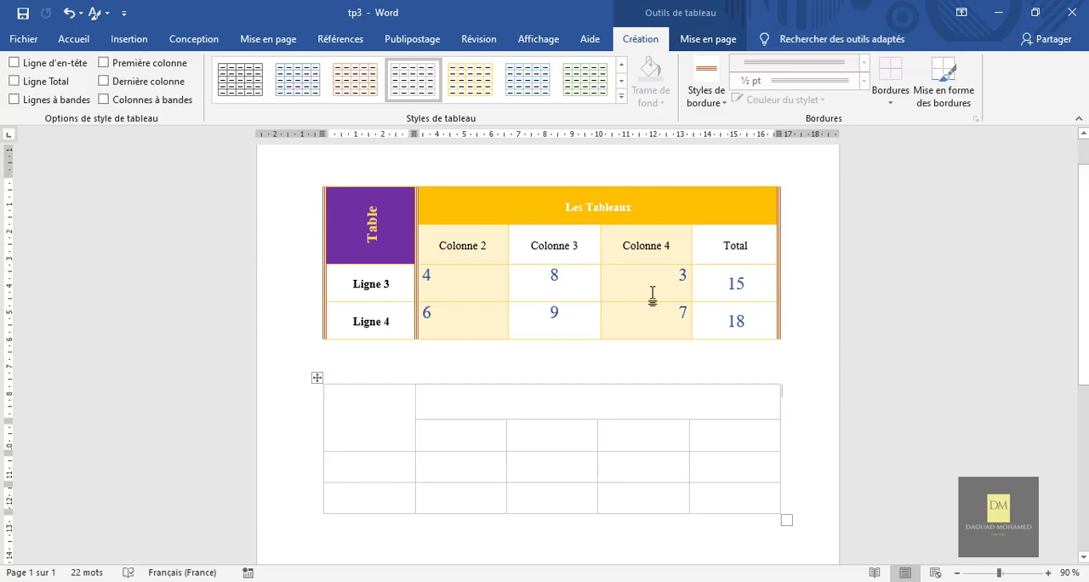
pyautogui.click(24, 63)
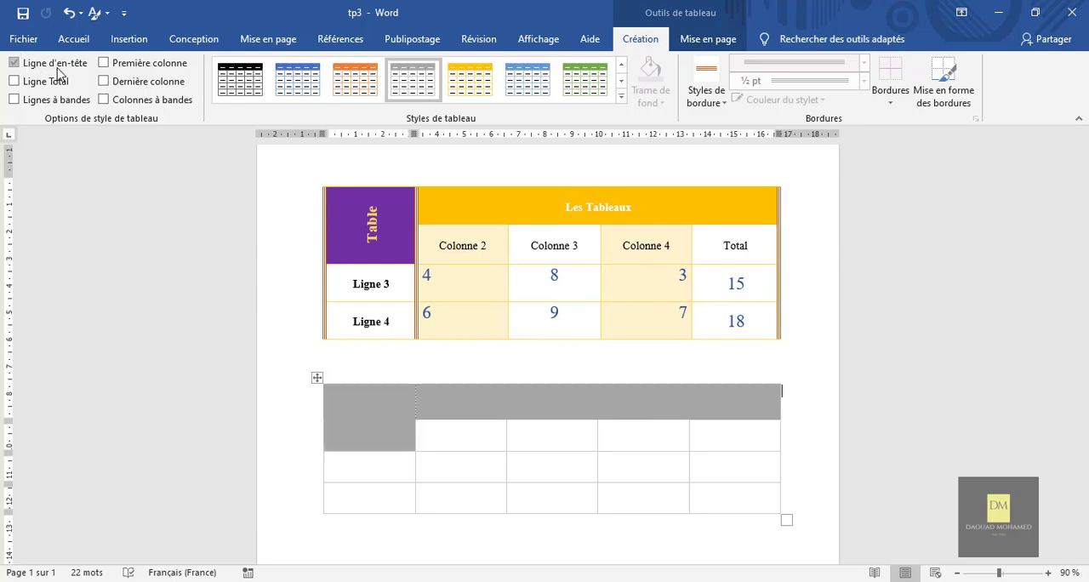
# Apply the gold Tableau Grille 4 style to the new table and enable its banded columns.
pyautogui.click(474, 88)
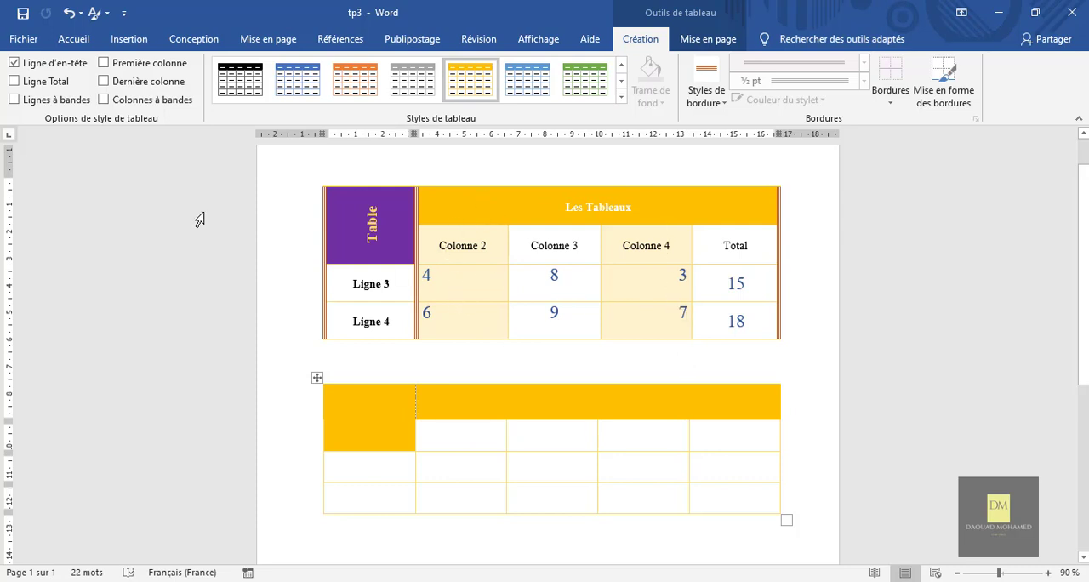
pyautogui.click(111, 102)
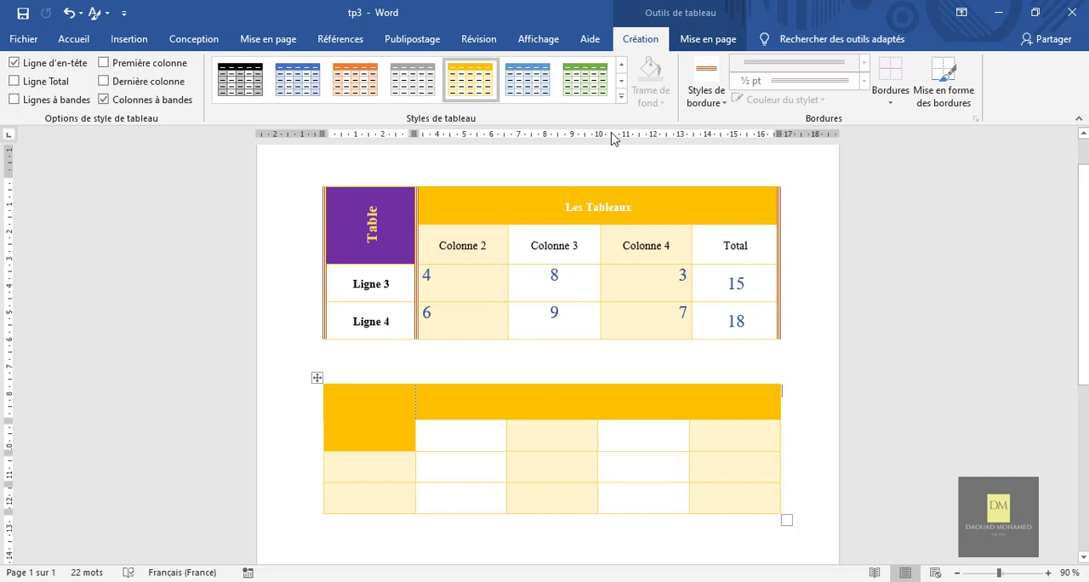
# Try the gold Tableau Grille 5 Foncé style on the new table, and reapply the gold Tableau Grille 4 style.
pyautogui.click(621, 96)
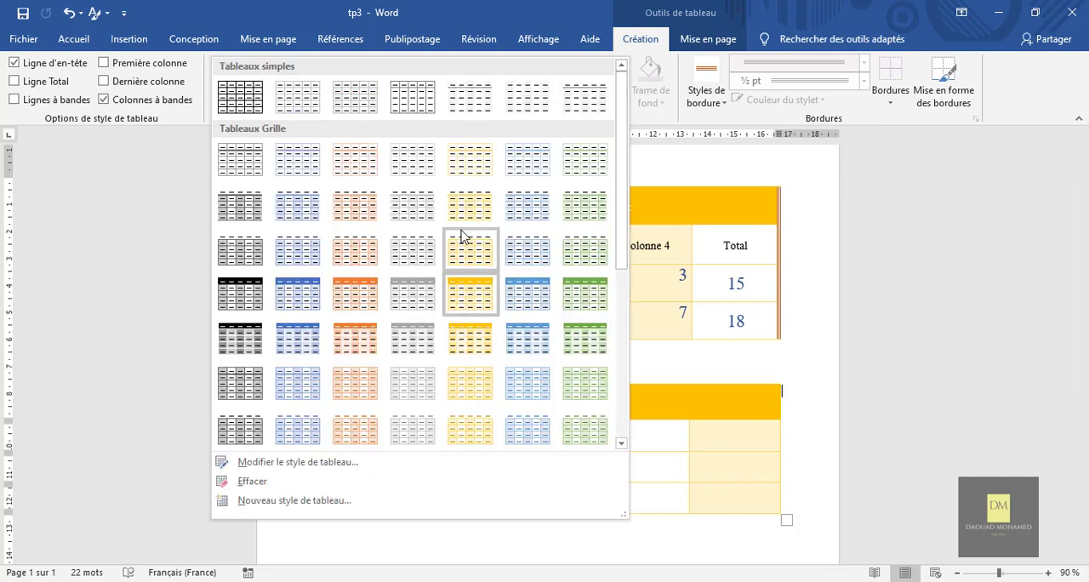
pyautogui.click(474, 266)
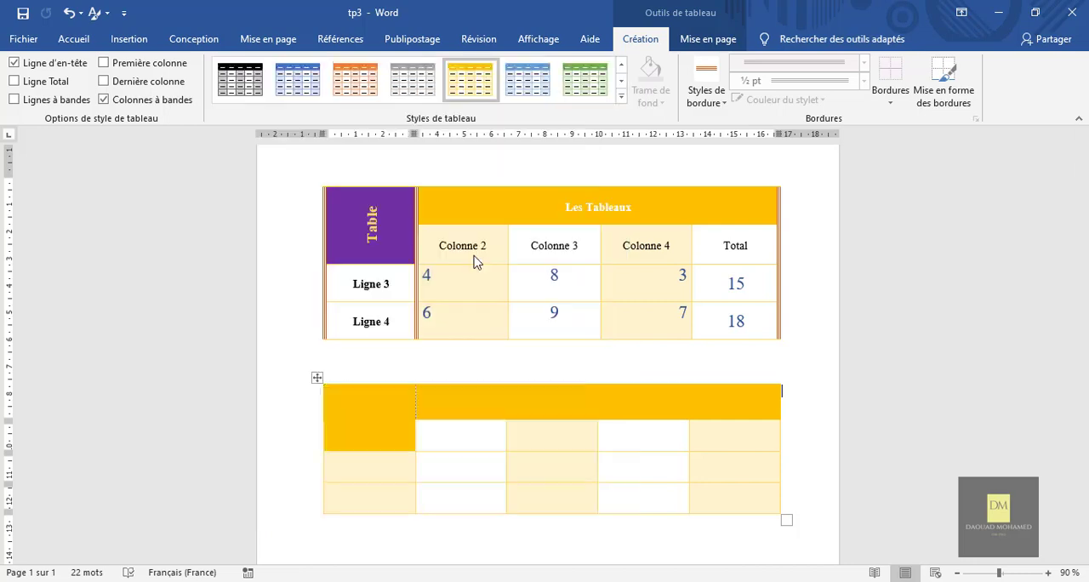
pyautogui.click(621, 96)
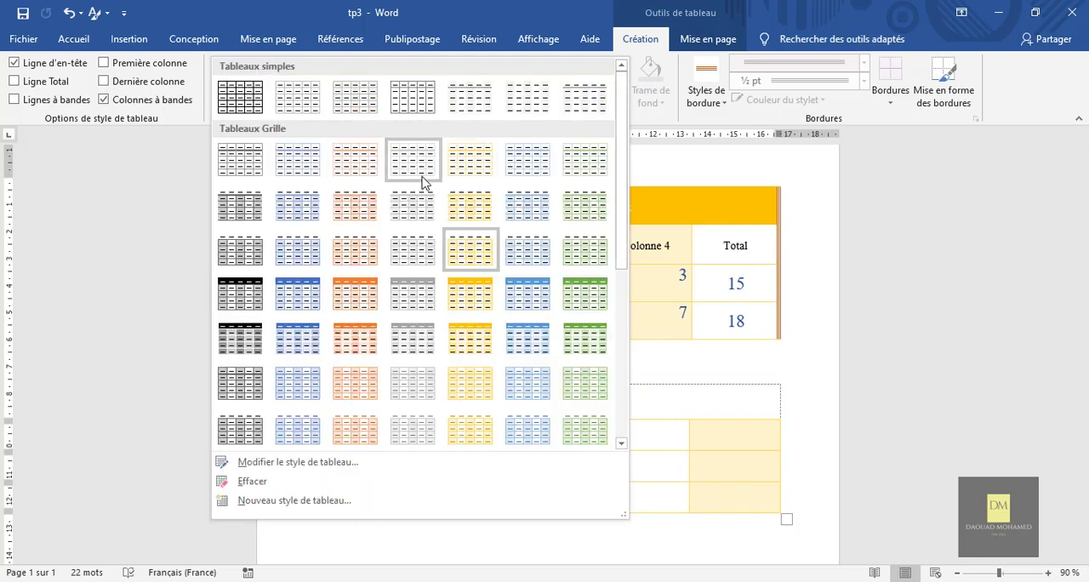
pyautogui.click(468, 315)
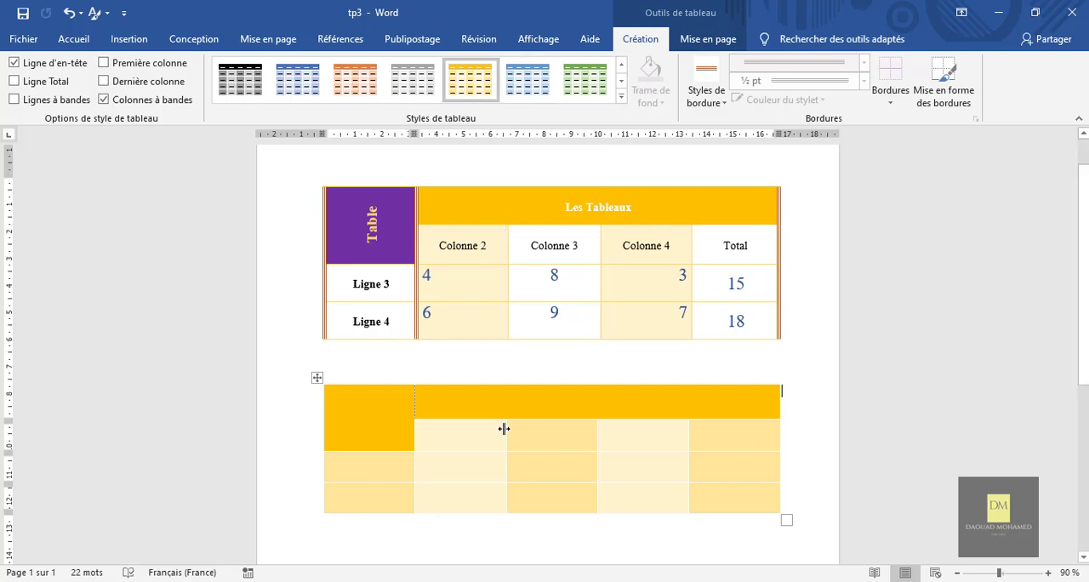
pyautogui.click(621, 96)
pyautogui.click(484, 291)
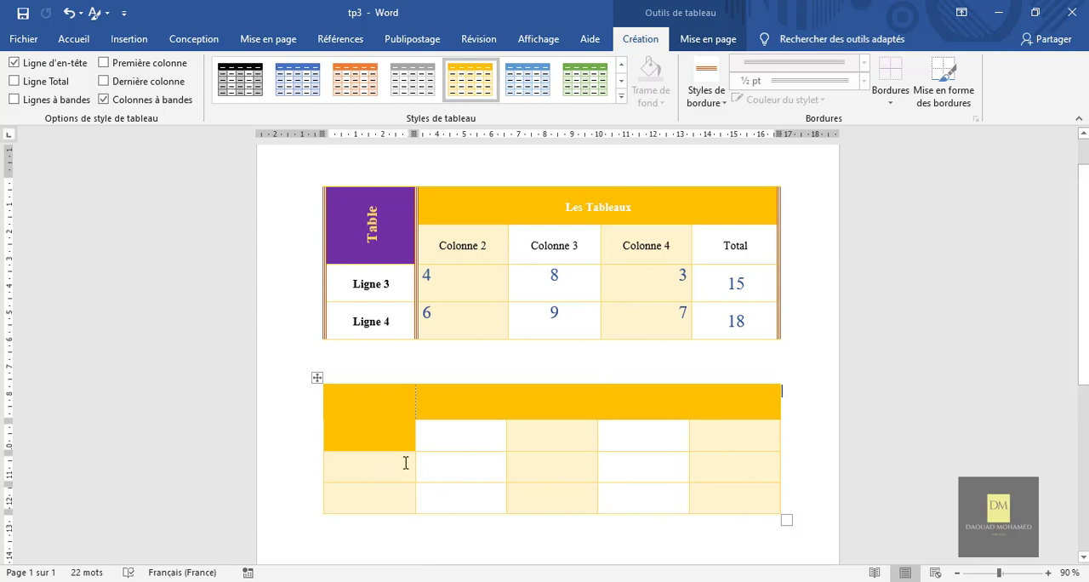
# Shade the new table's merged first header cell with the standard purple colour.
pyautogui.click(387, 495)
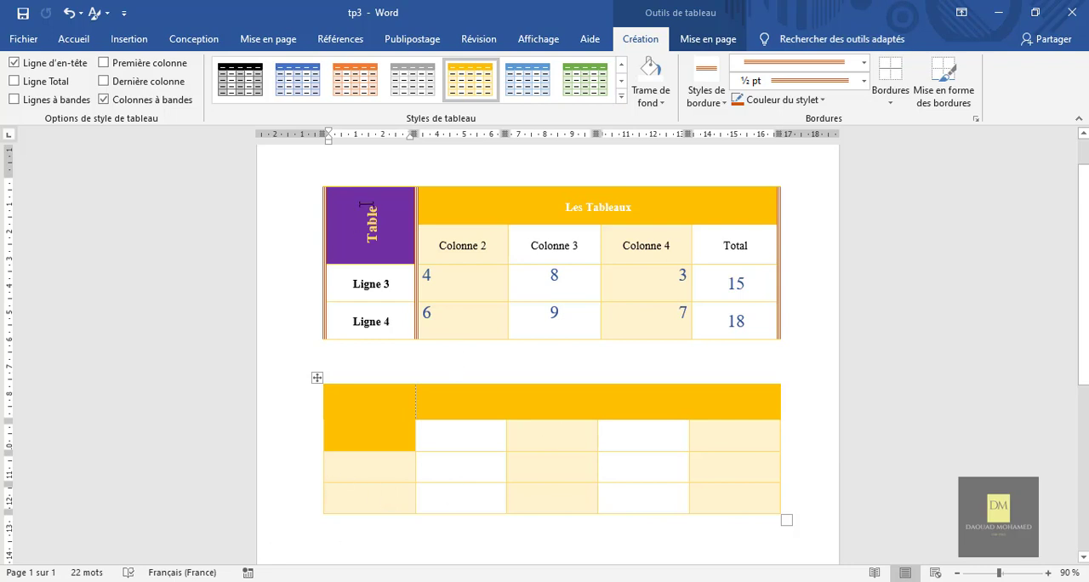
pyautogui.click(389, 417)
pyautogui.click(665, 100)
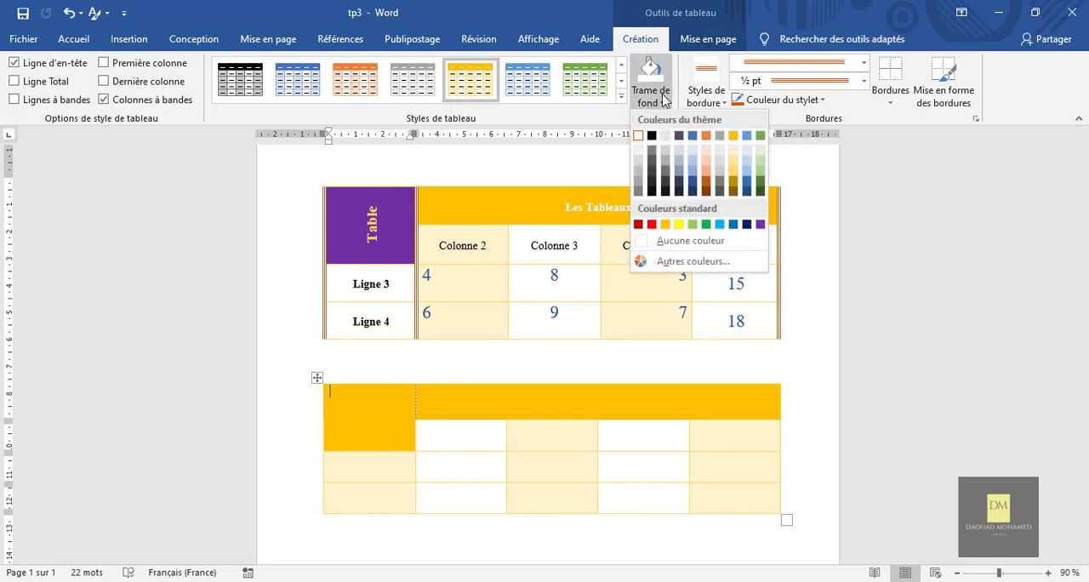
pyautogui.click(763, 225)
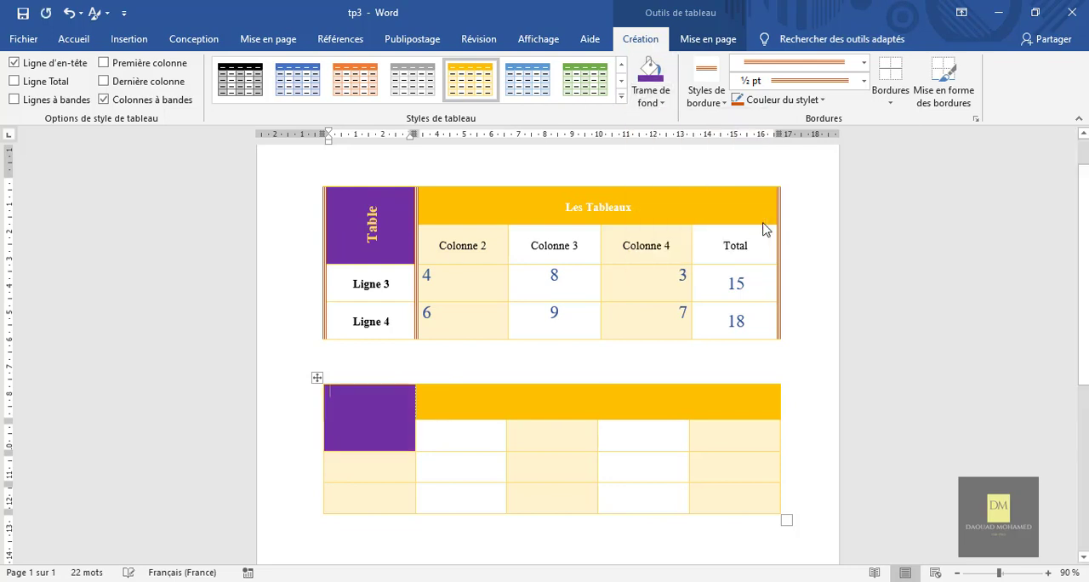
pyautogui.click(481, 366)
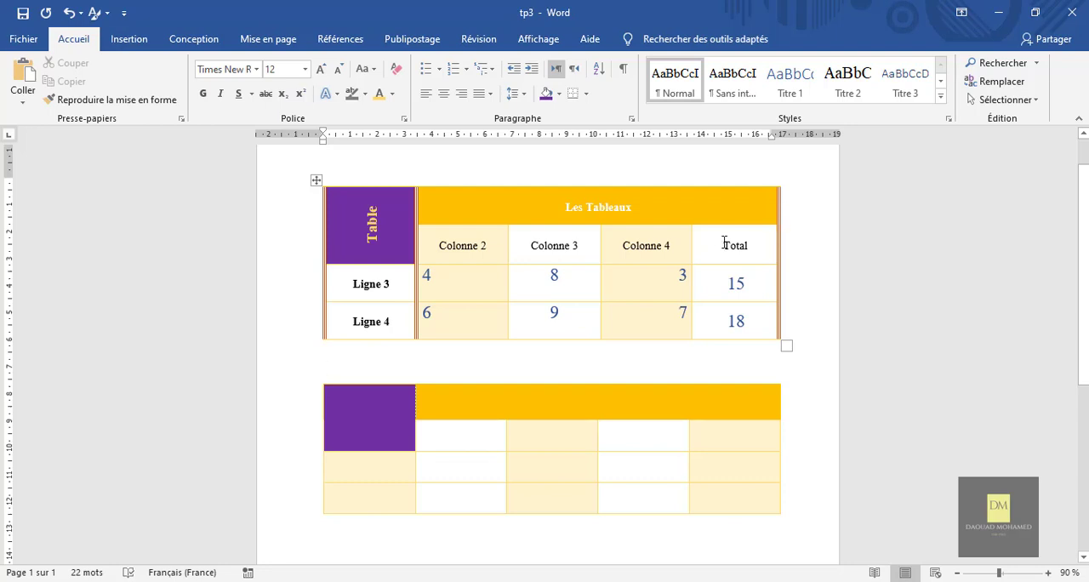
# Choose the triple-line pen style for the new table's borders and review the pen weight and colour options.
pyautogui.click(365, 423)
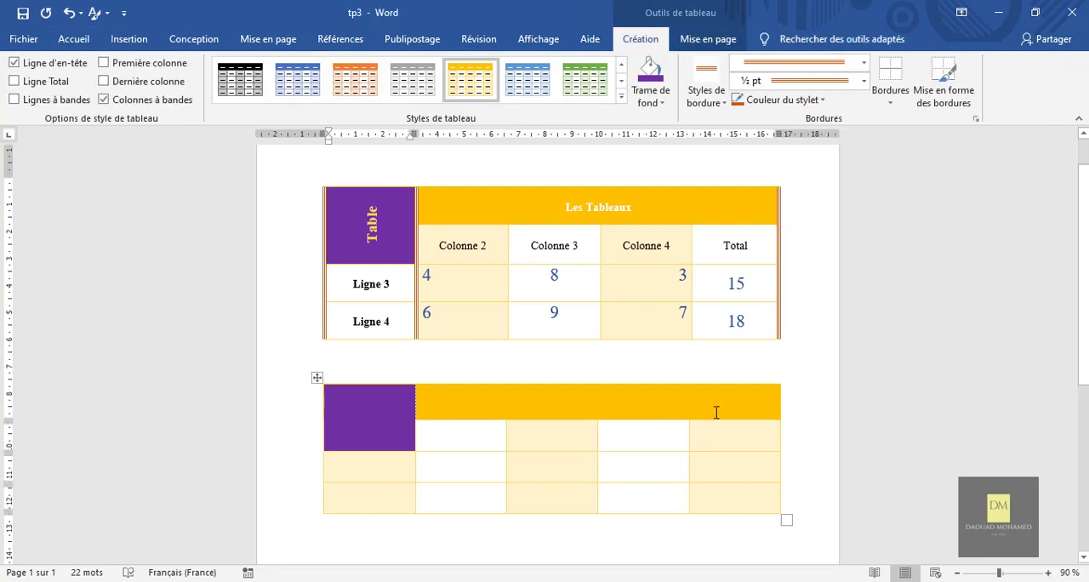
pyautogui.click(865, 63)
pyautogui.click(865, 63)
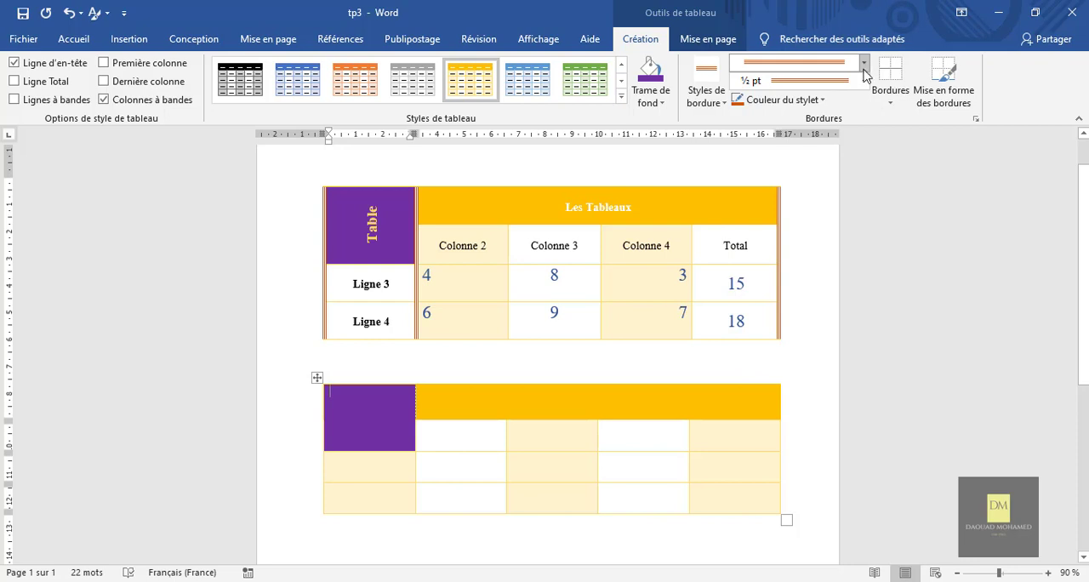
pyautogui.click(864, 80)
pyautogui.click(864, 80)
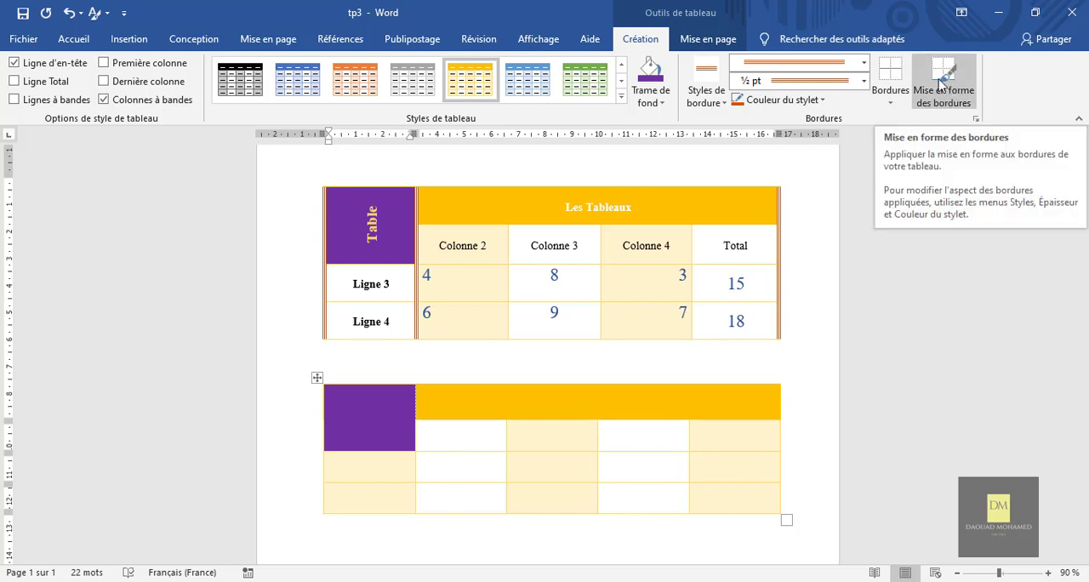
pyautogui.click(864, 62)
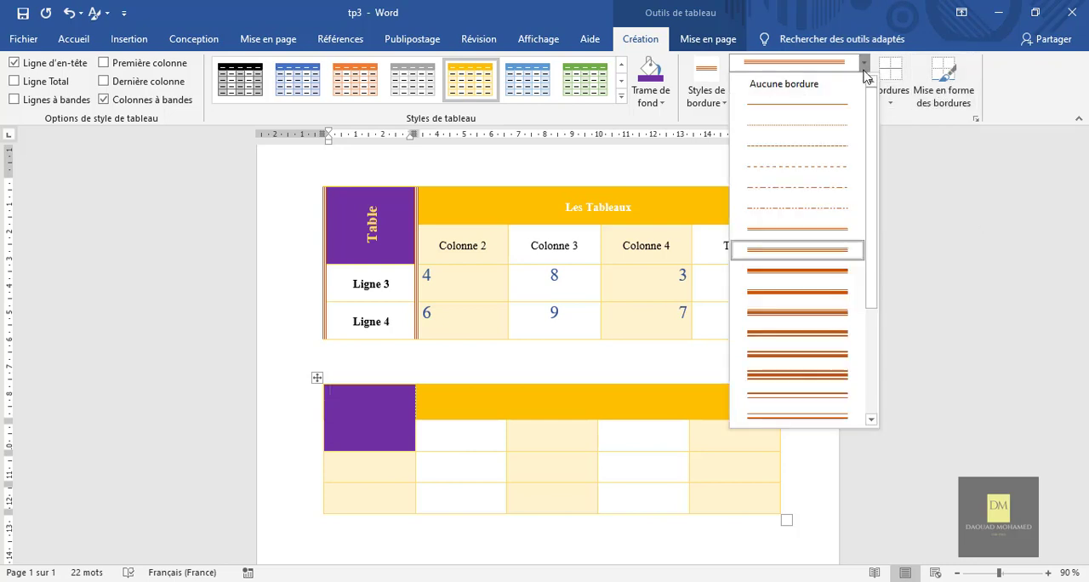
pyautogui.click(830, 253)
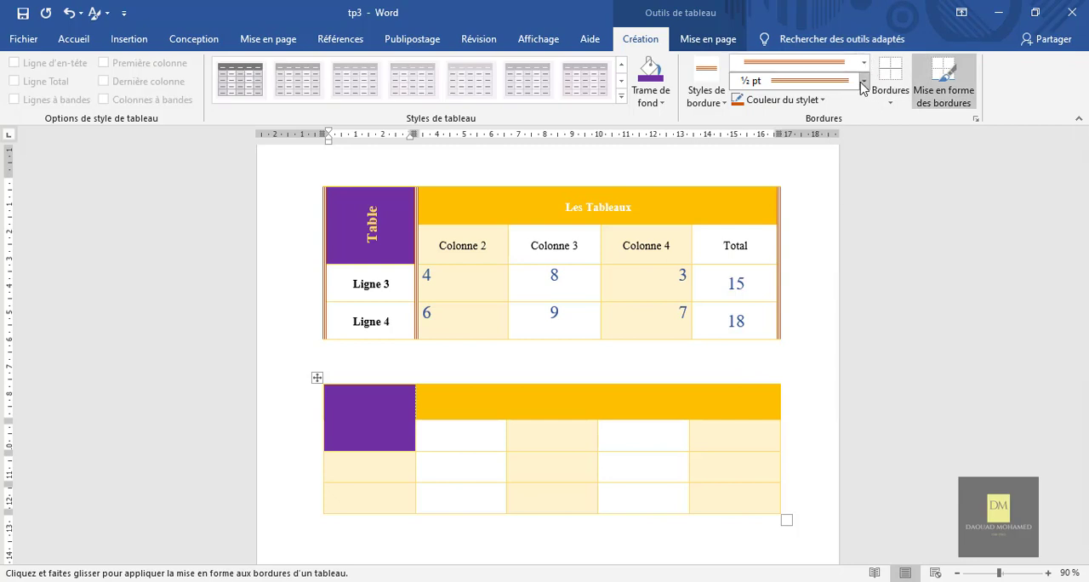
pyautogui.click(862, 82)
pyautogui.click(862, 81)
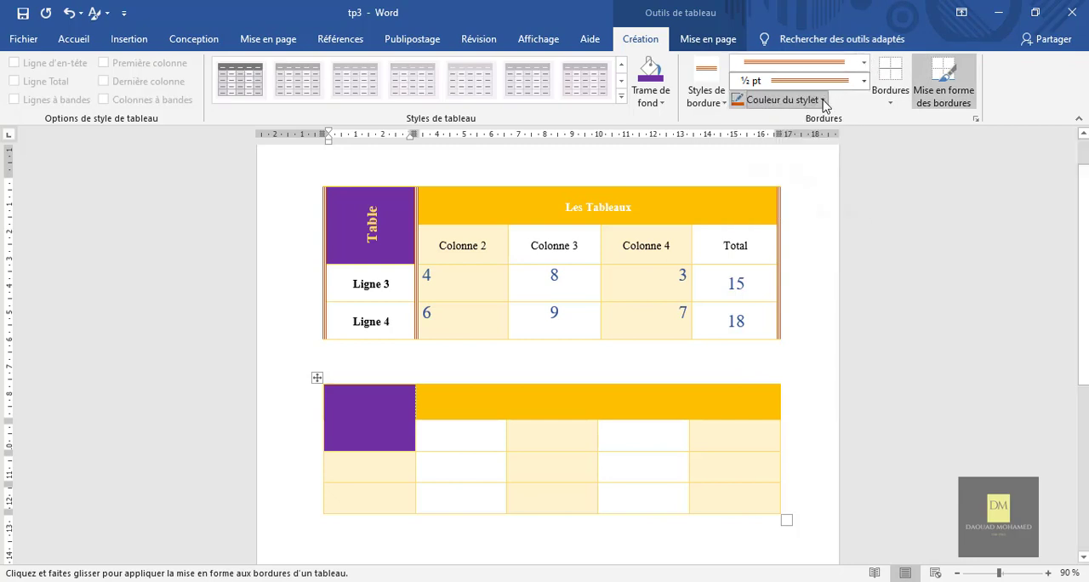
pyautogui.click(823, 101)
pyautogui.click(823, 101)
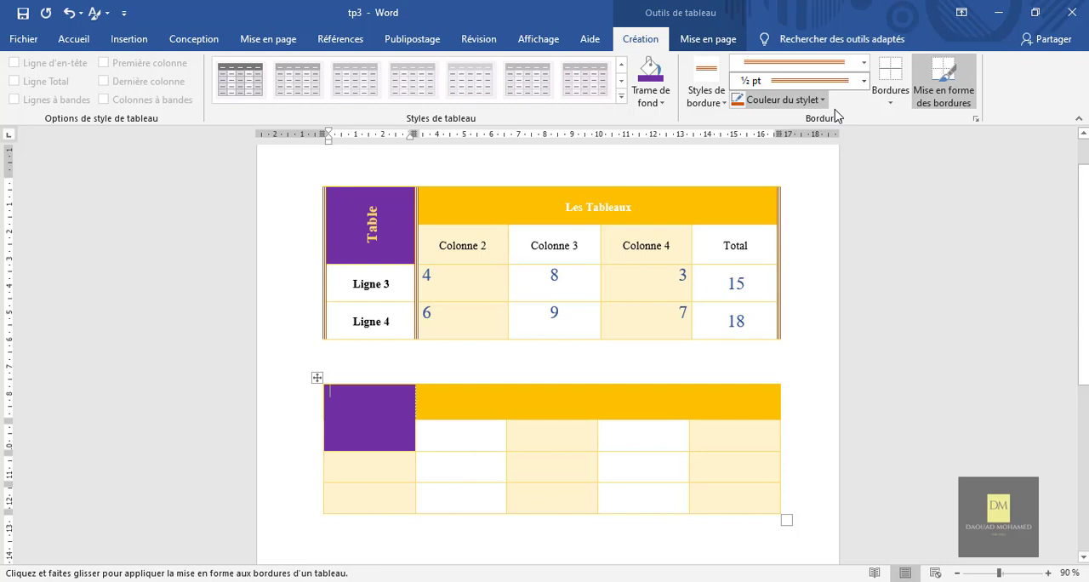
# Paint triple-line vertical borders along the new table's right edge, the right side of its first column and its left edge.
pyautogui.click(944, 92)
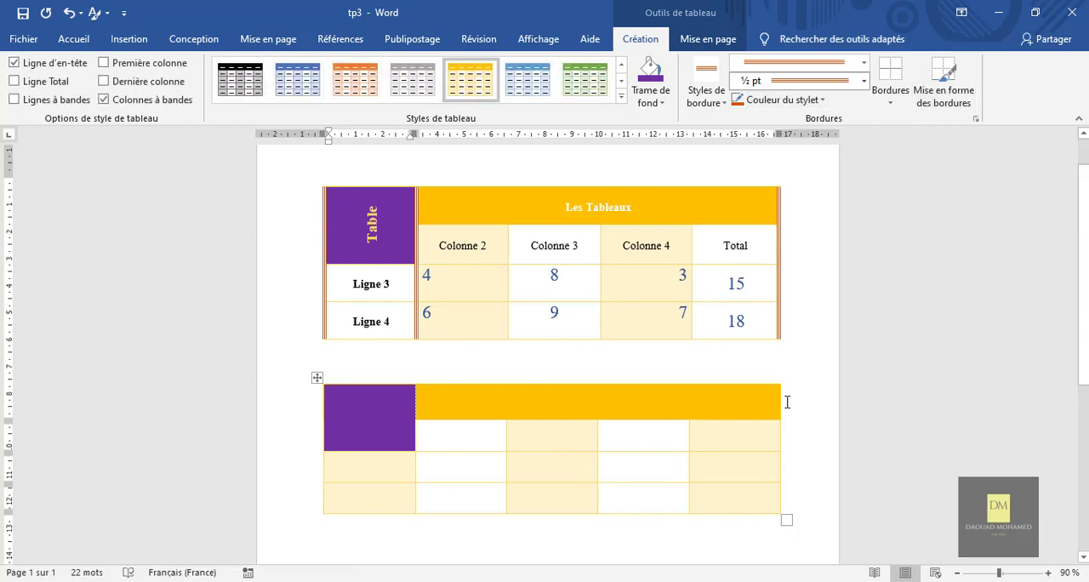
pyautogui.click(944, 105)
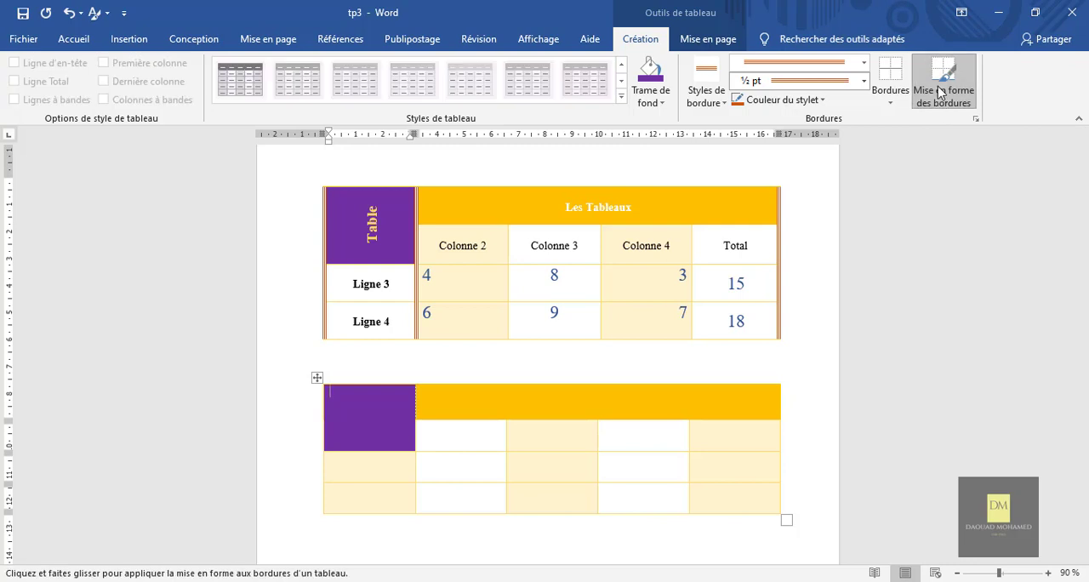
pyautogui.click(782, 399)
pyautogui.moveTo(784, 446); pyautogui.dragTo(782, 497)
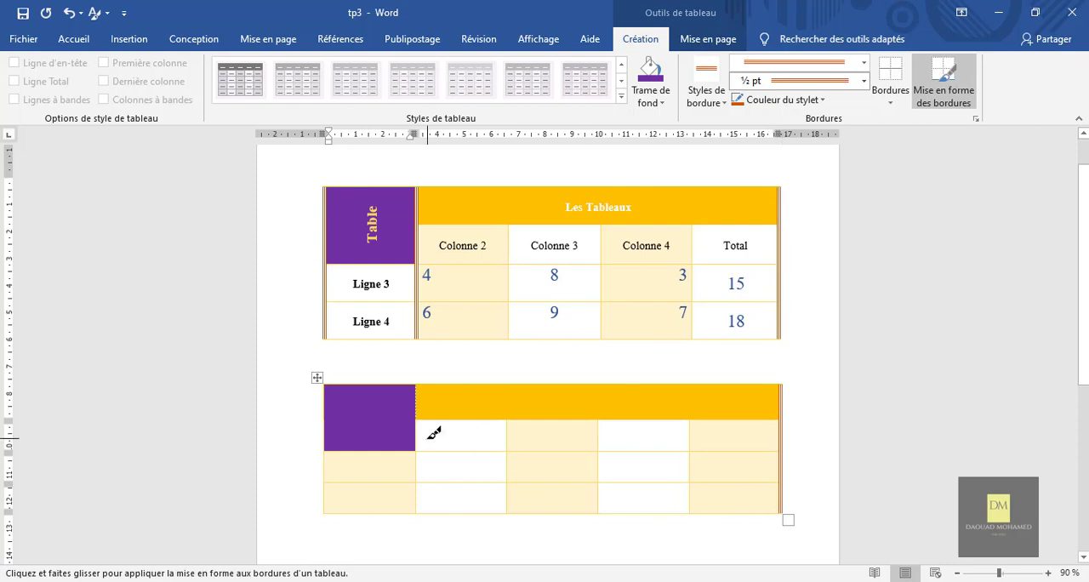
pyautogui.moveTo(423, 393); pyautogui.dragTo(418, 489)
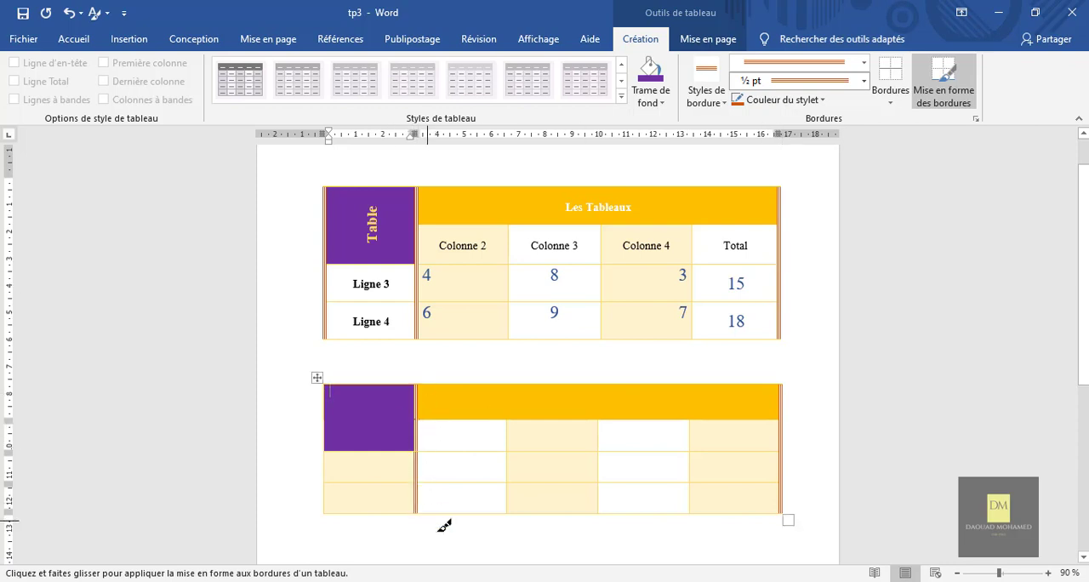
pyautogui.moveTo(329, 383); pyautogui.dragTo(327, 492)
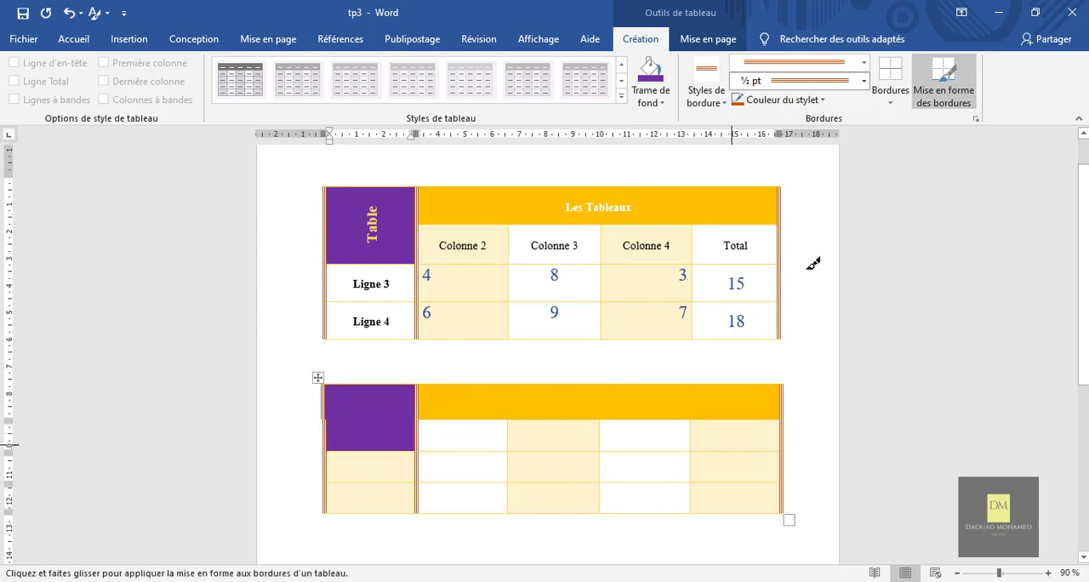
# Set the border pen to the double wavy line style at ¾ pt in the standard green colour.
pyautogui.click(866, 63)
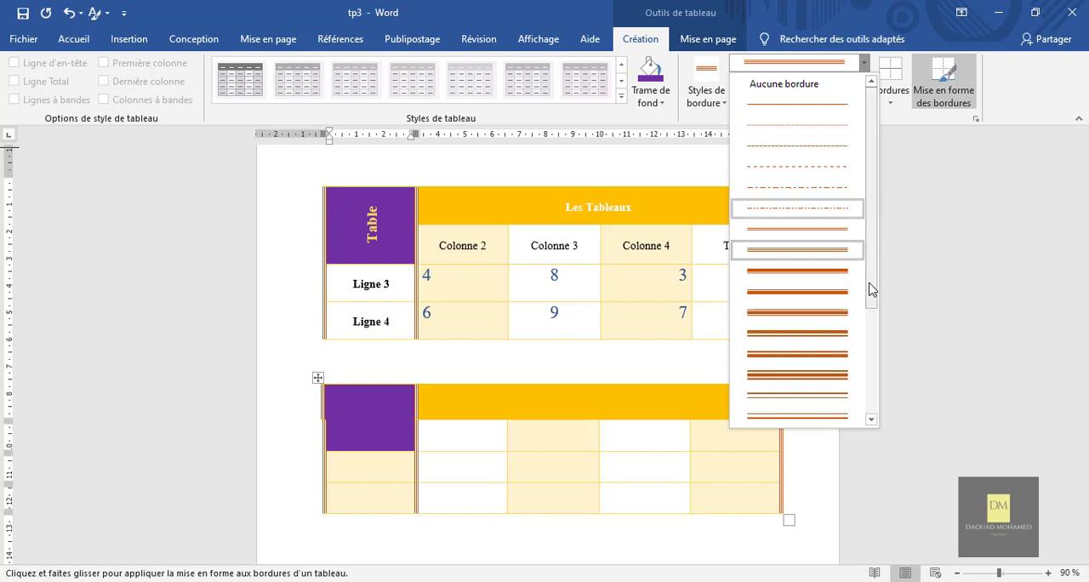
pyautogui.scroll(-3, 876, 326)
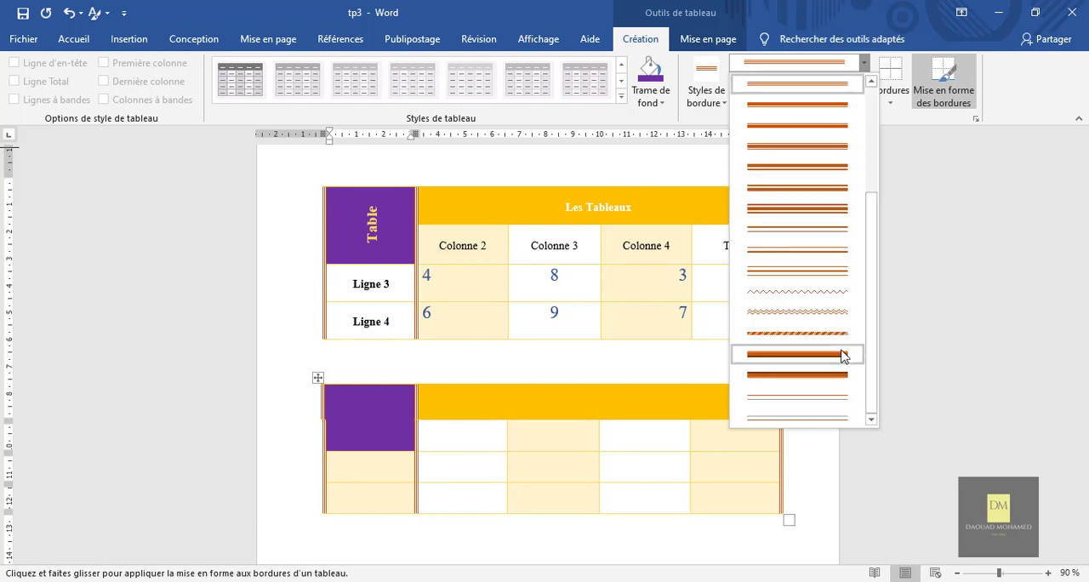
pyautogui.click(836, 315)
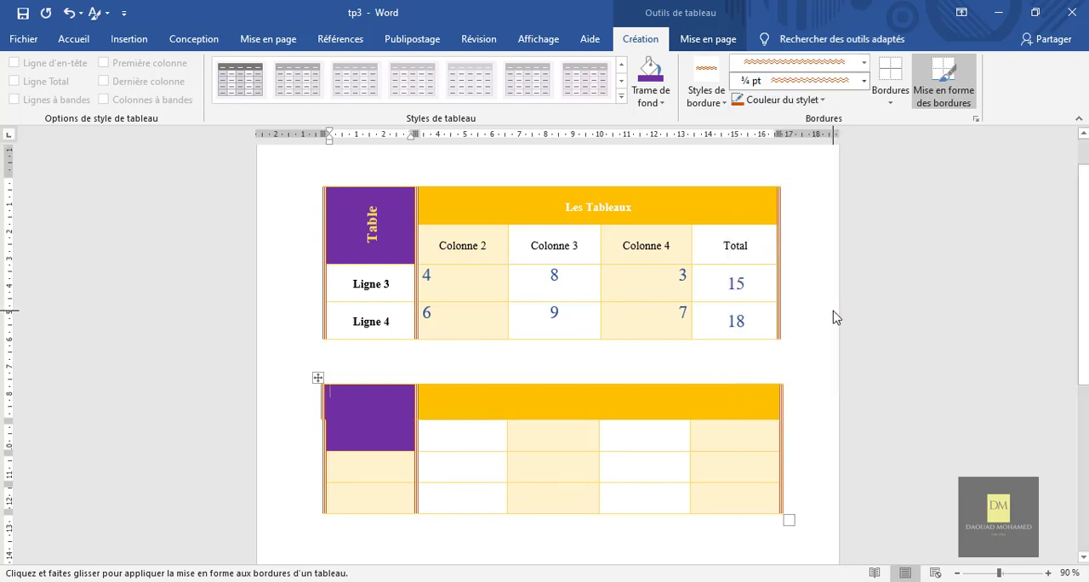
pyautogui.click(864, 80)
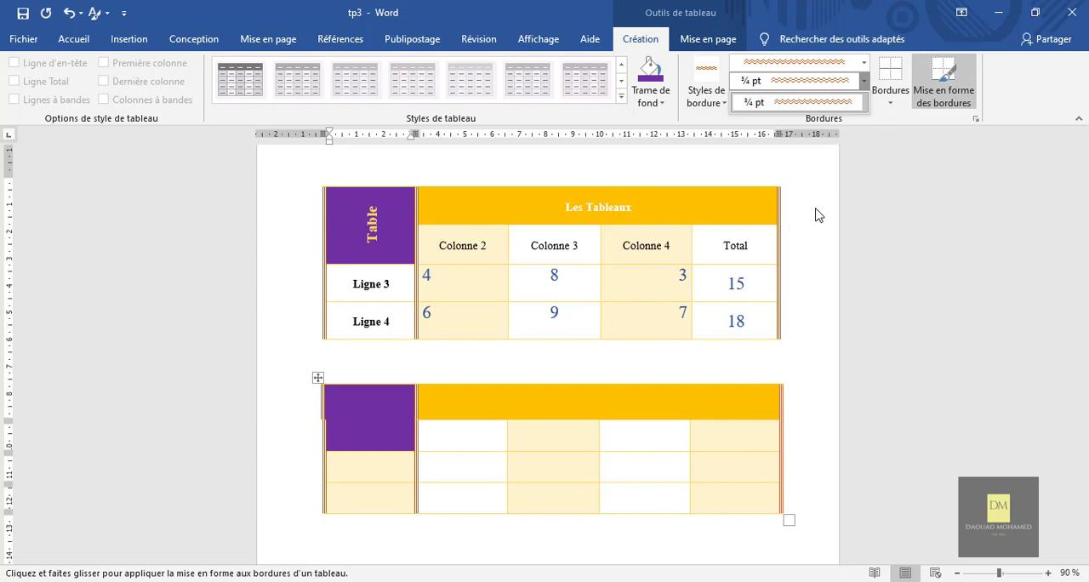
pyautogui.click(858, 102)
pyautogui.click(823, 100)
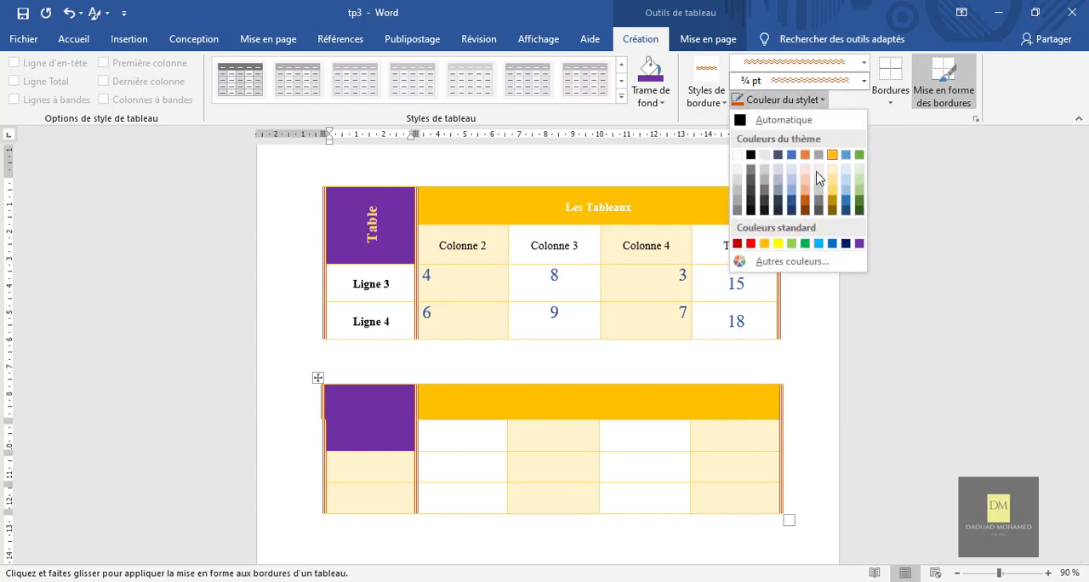
pyautogui.click(808, 247)
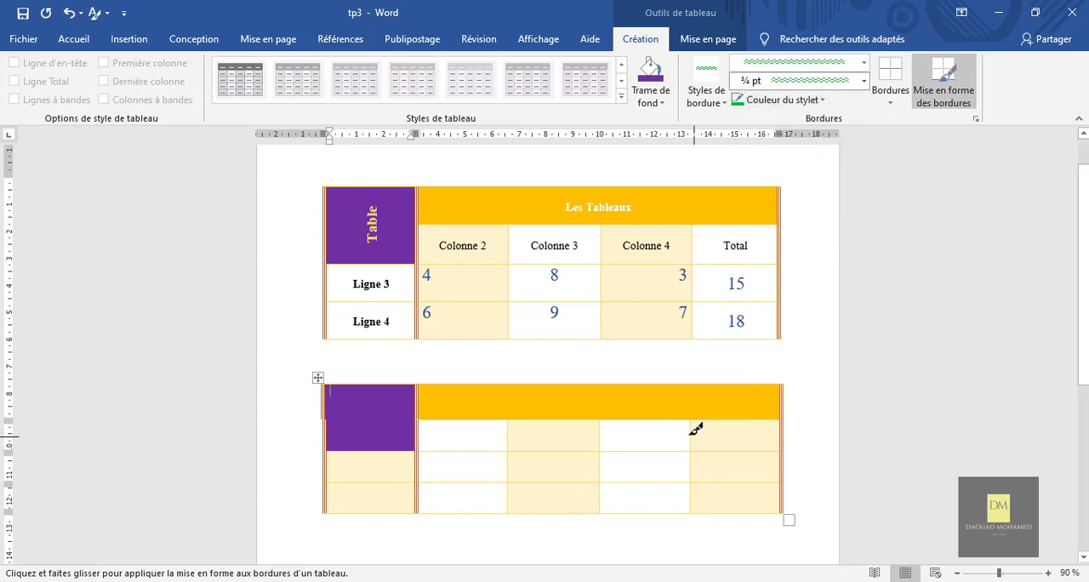
# Paint green double-wavy vertical borders between the last four columns of the new table, below the header row, and stop border painting.
pyautogui.moveTo(692, 422); pyautogui.dragTo(691, 496)
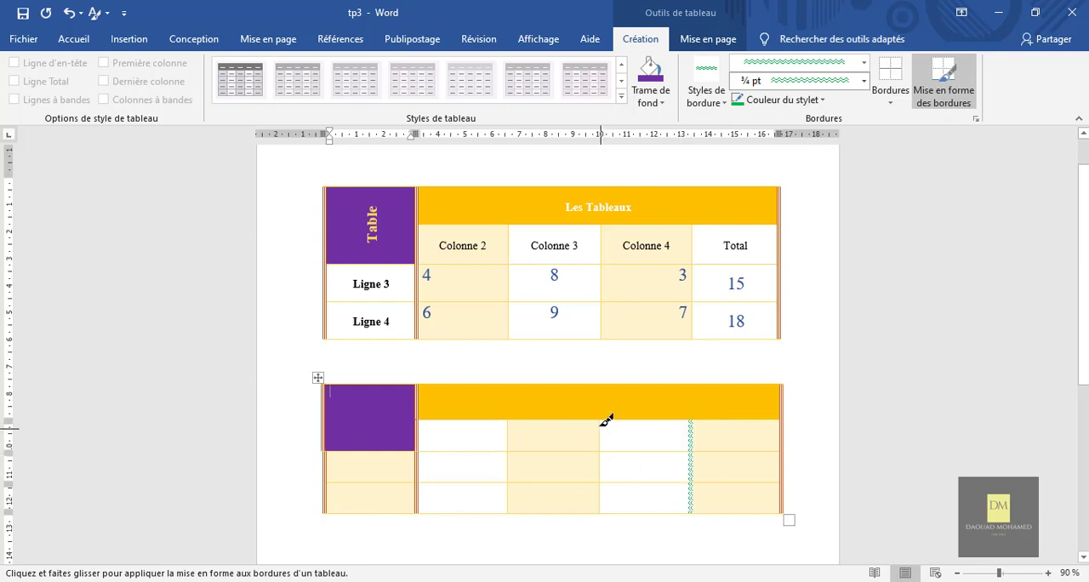
pyautogui.moveTo(600, 420); pyautogui.dragTo(602, 500)
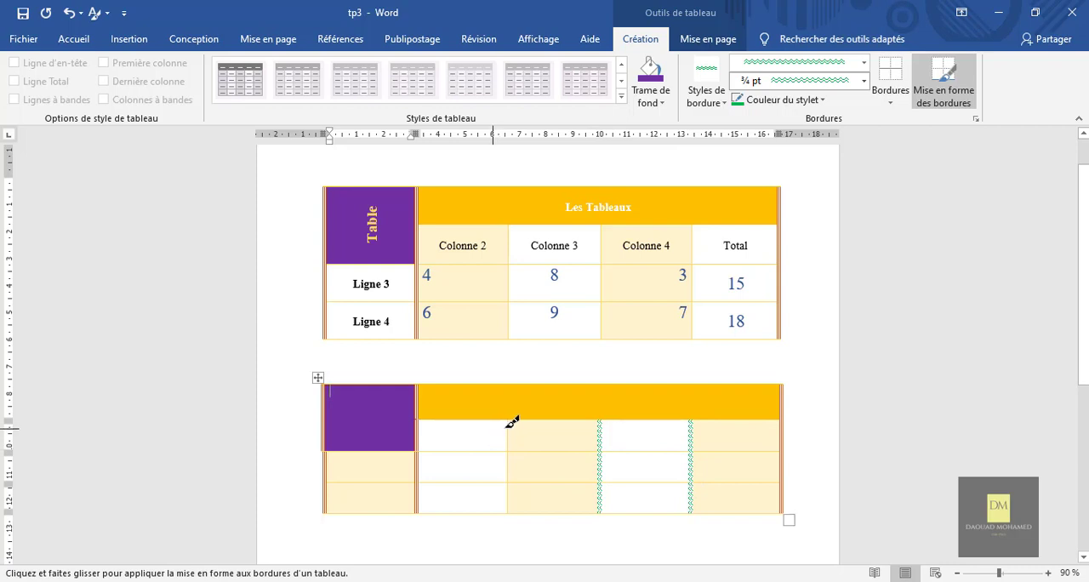
pyautogui.moveTo(508, 420); pyautogui.dragTo(507, 502)
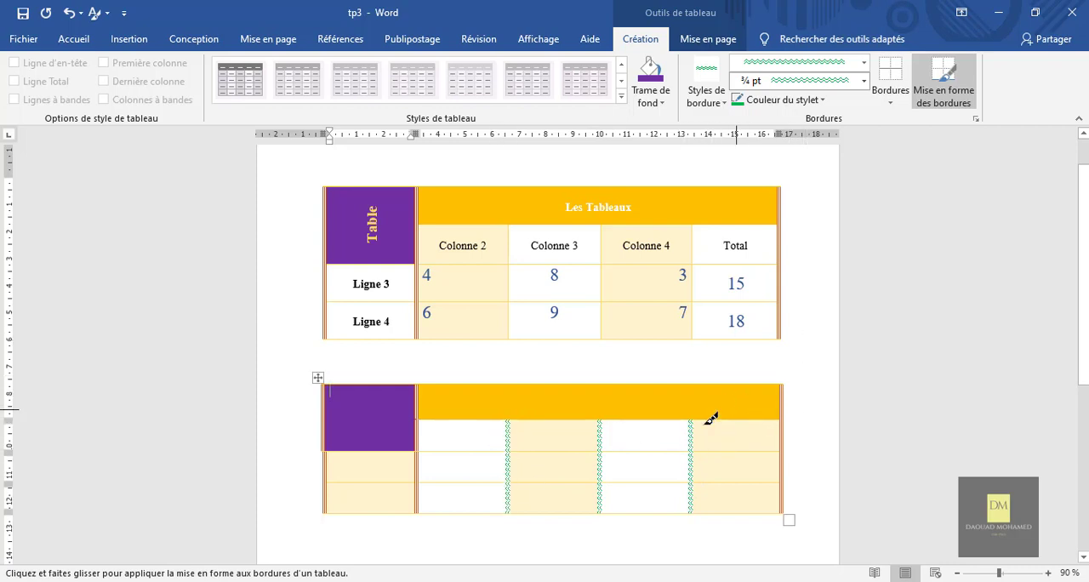
pyautogui.click(944, 86)
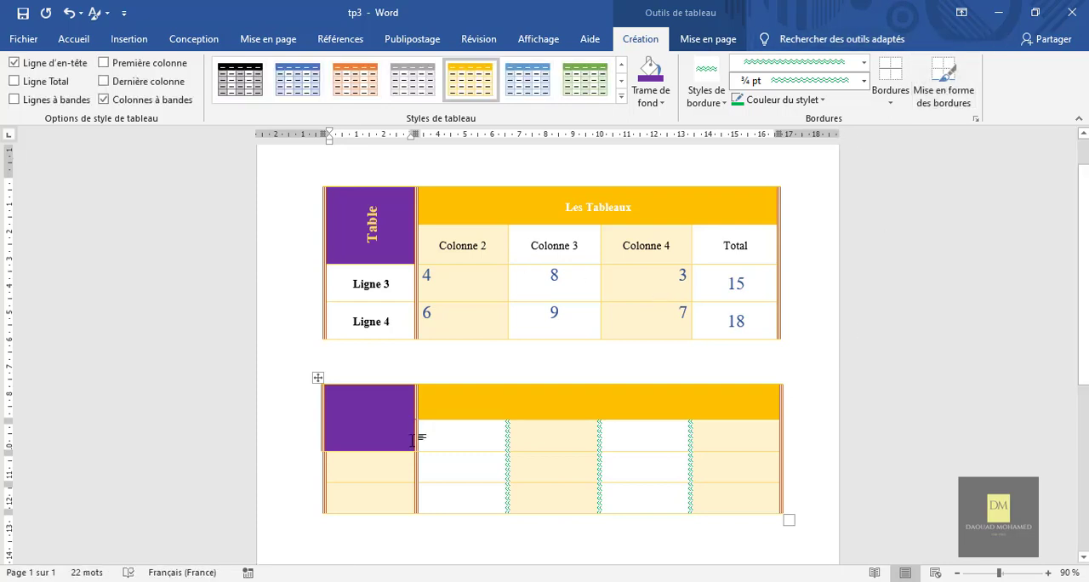
# Enter "Ligne 3" in the first cell of the new table's third row, in bold and centred horizontally.
pyautogui.click(373, 471)
pyautogui.write('lign')
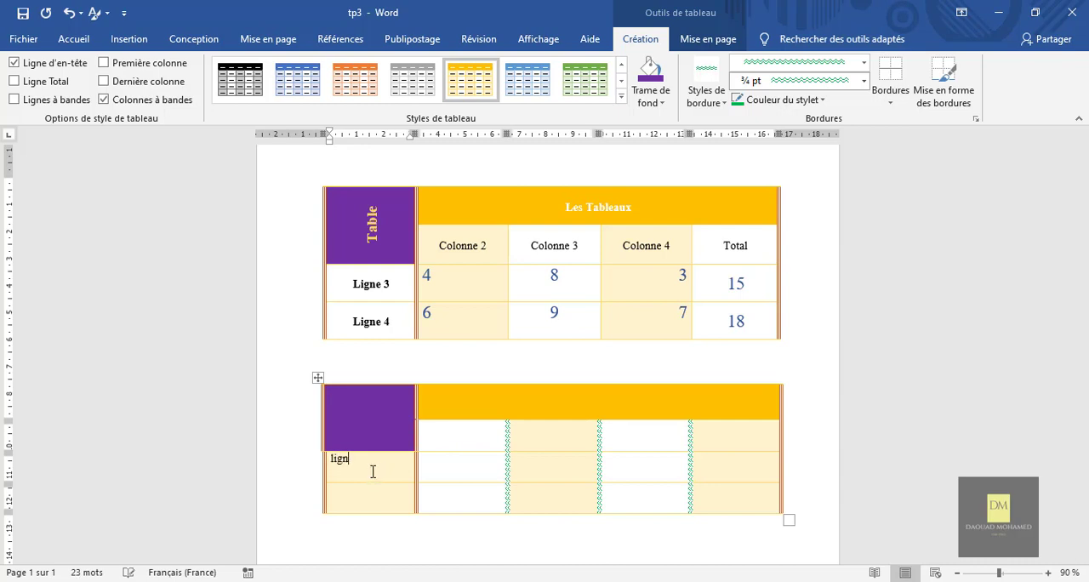
pyautogui.write('e 3')
pyautogui.moveTo(370, 460); pyautogui.dragTo(331, 460)
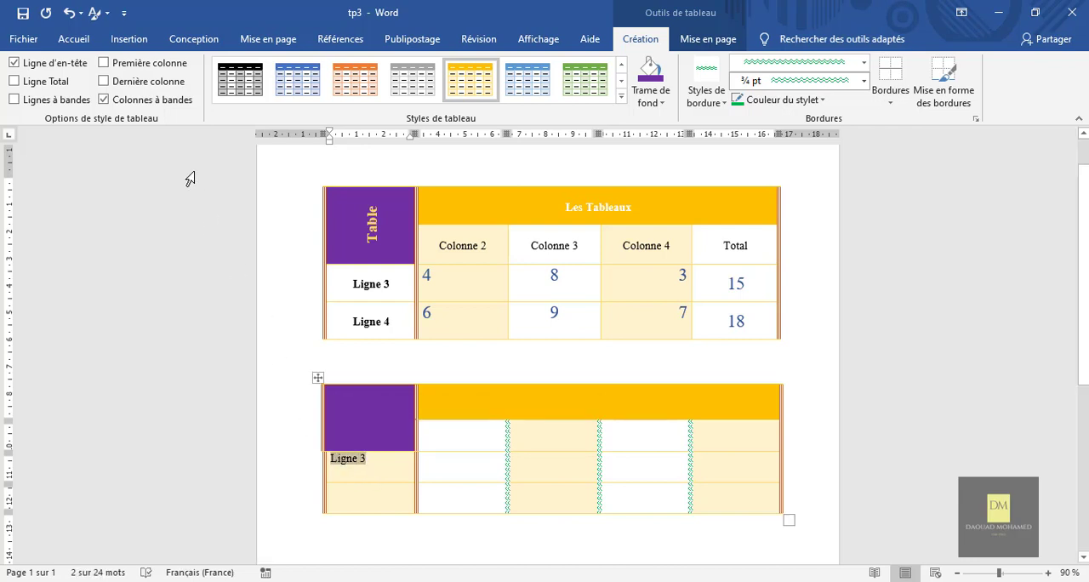
pyautogui.click(75, 39)
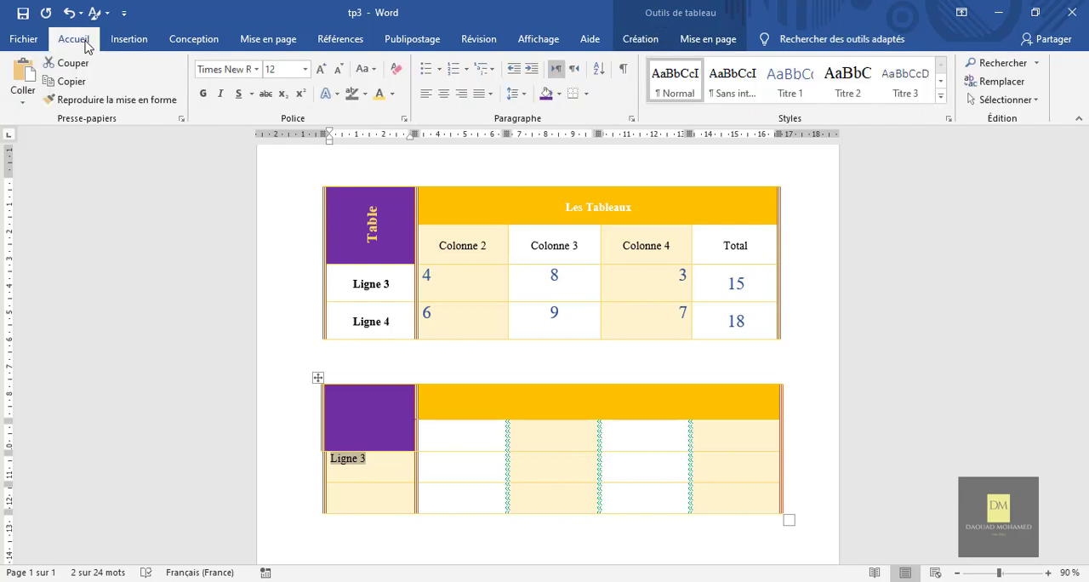
pyautogui.click(203, 93)
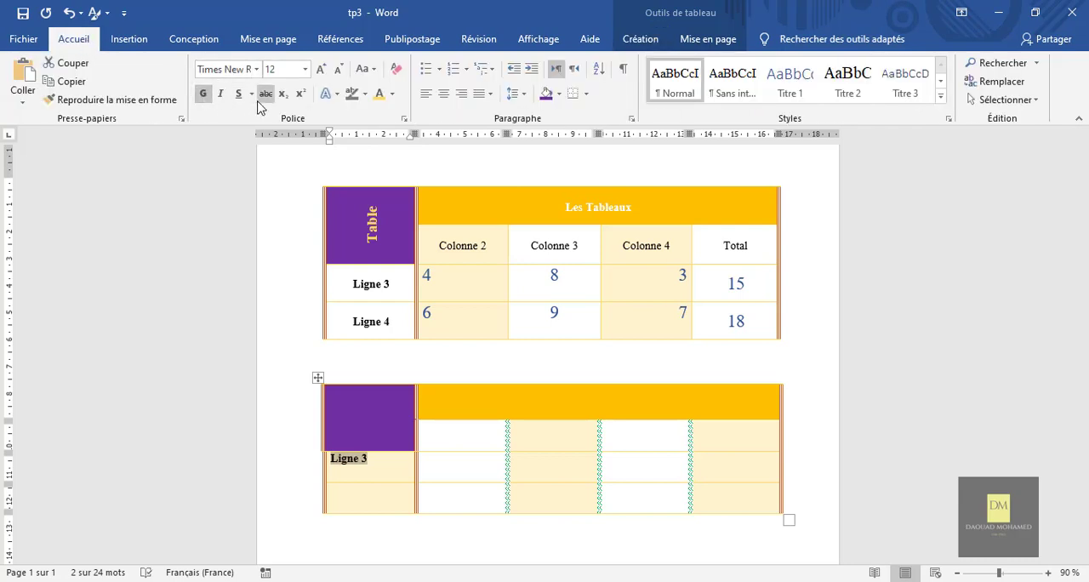
pyautogui.click(444, 94)
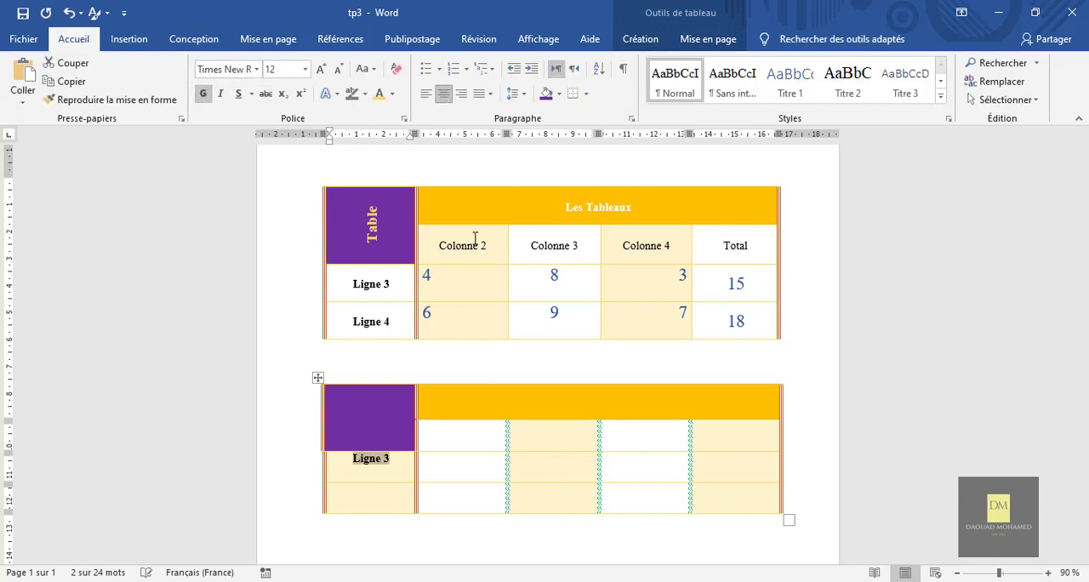
# Set the new table's preferred width to 15,2 cm in the table properties.
pyautogui.rightClick(397, 462)
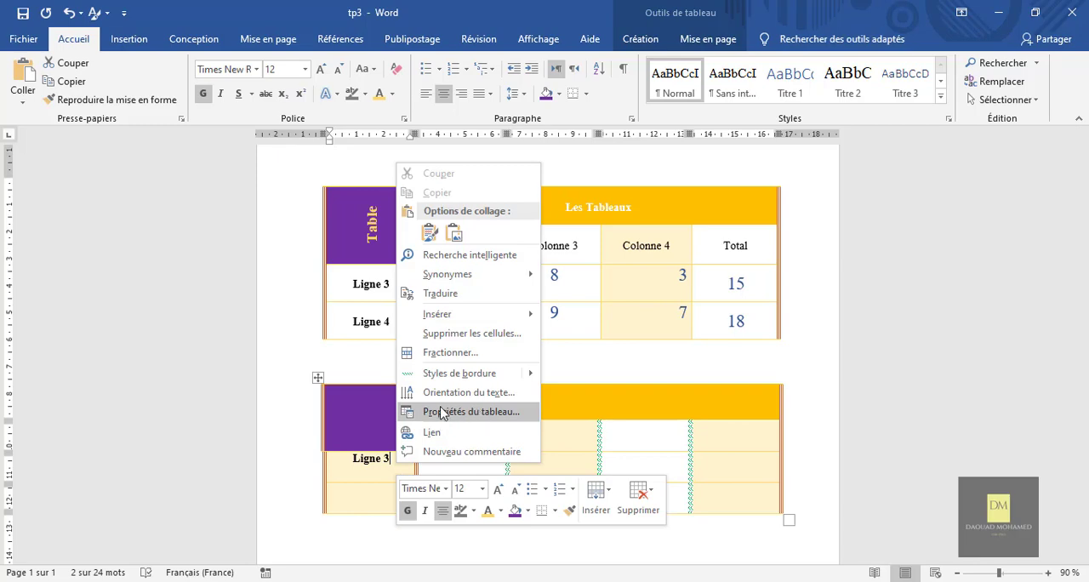
pyautogui.click(473, 414)
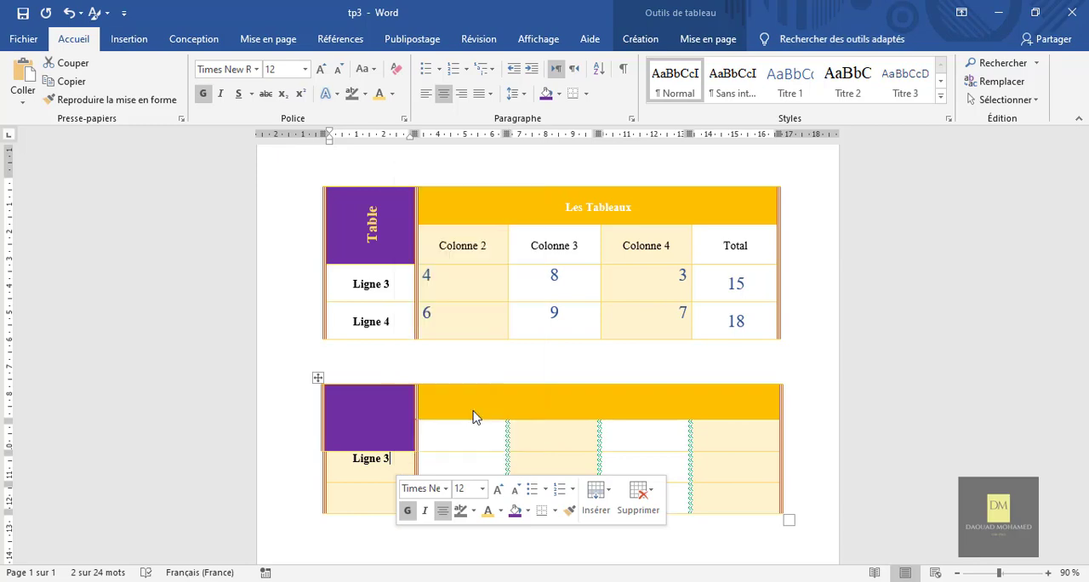
pyautogui.moveTo(530, 232); pyautogui.dragTo(716, 146)
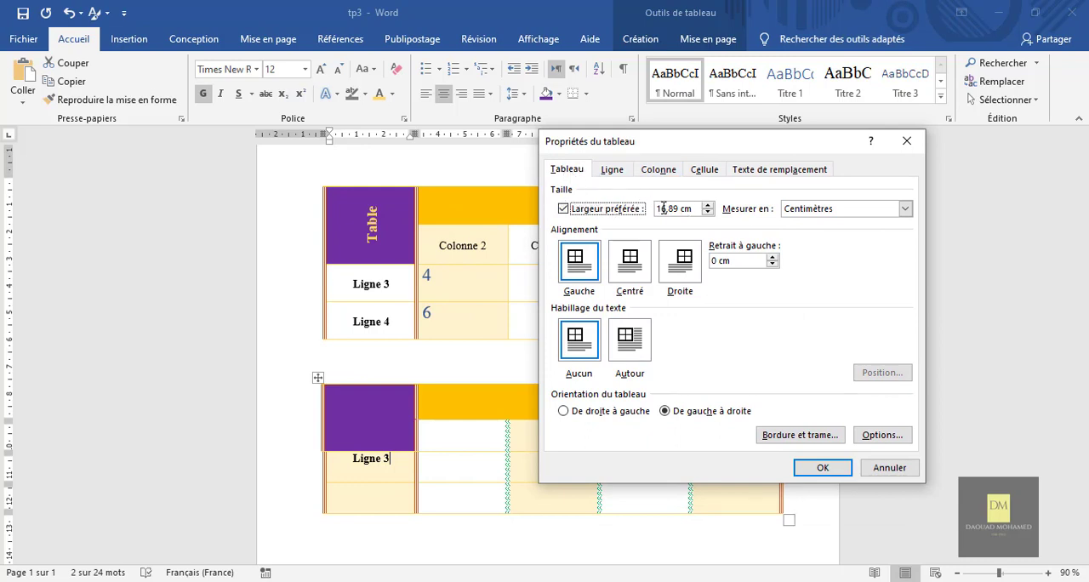
pyautogui.moveTo(705, 142); pyautogui.dragTo(778, 391)
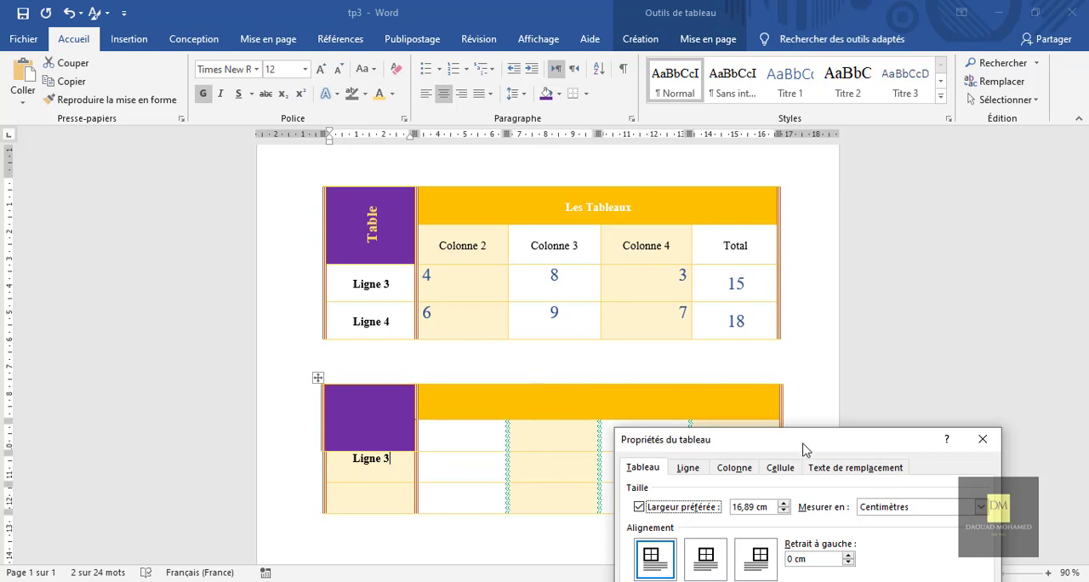
pyautogui.moveTo(799, 446); pyautogui.dragTo(647, 196)
pyautogui.click(630, 257)
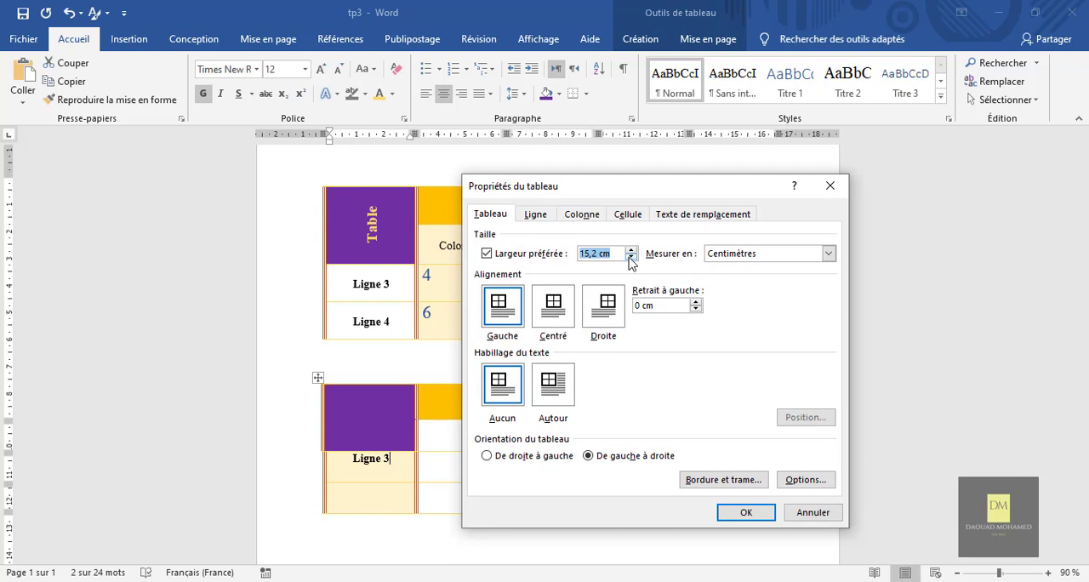
pyautogui.click(747, 511)
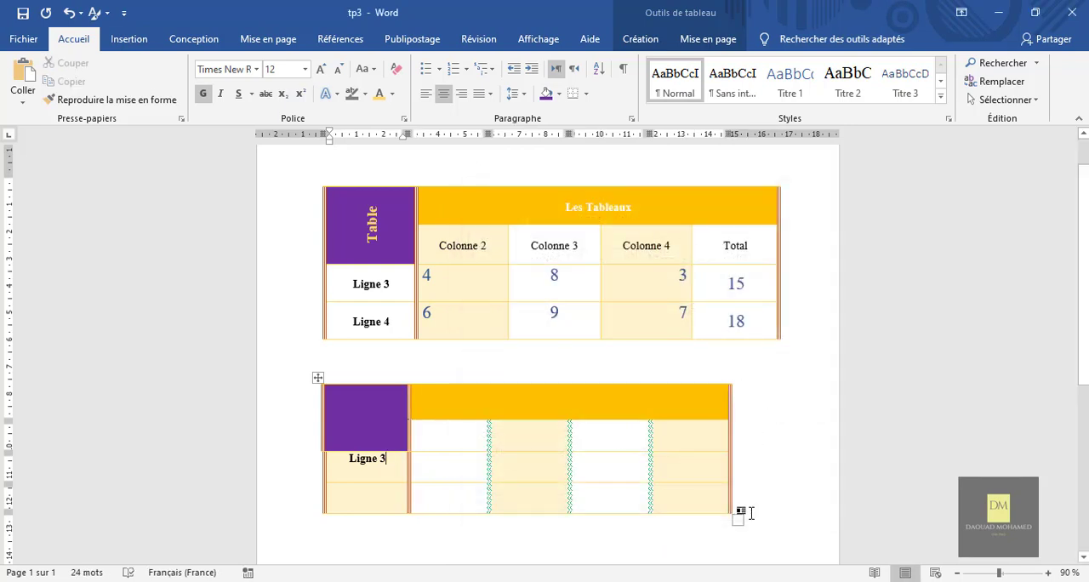
# Enlarge the new table to about 16,84 cm wide and set its alignment to Centré in the table properties.
pyautogui.moveTo(729, 514); pyautogui.dragTo(781, 522)
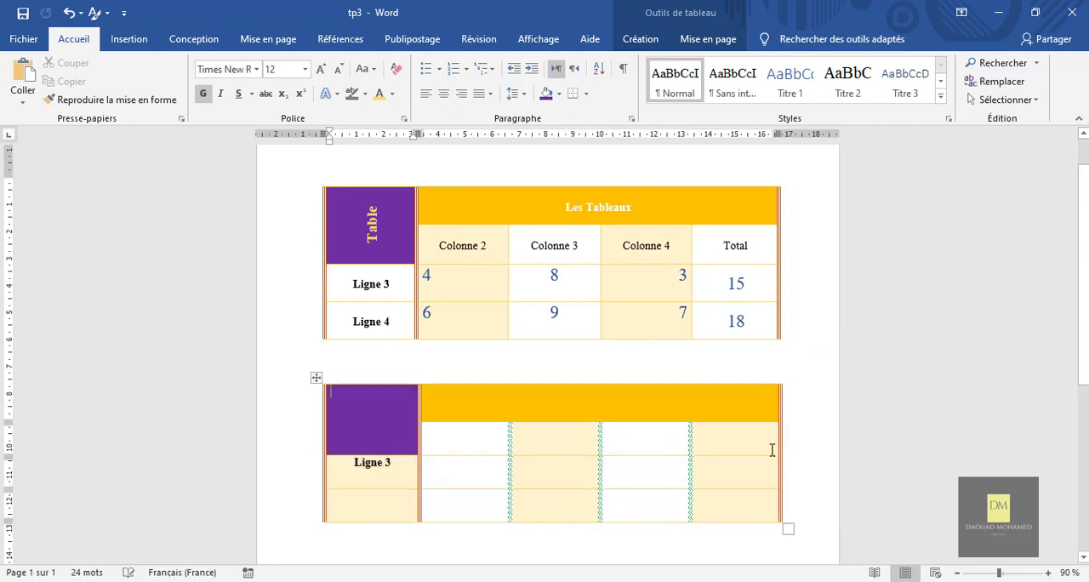
pyautogui.click(316, 377)
pyautogui.rightClick(316, 377)
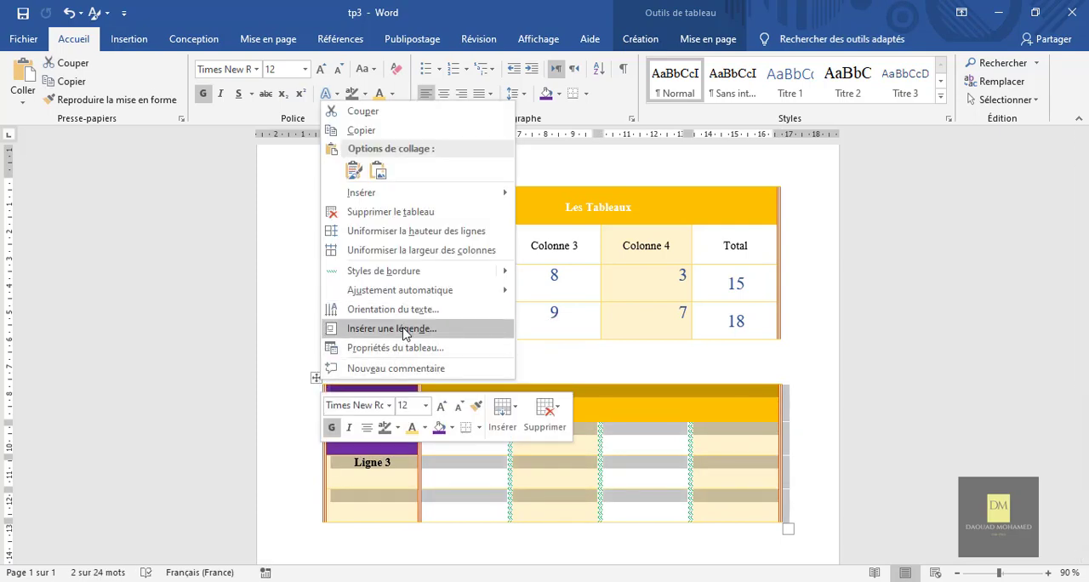
pyautogui.click(406, 347)
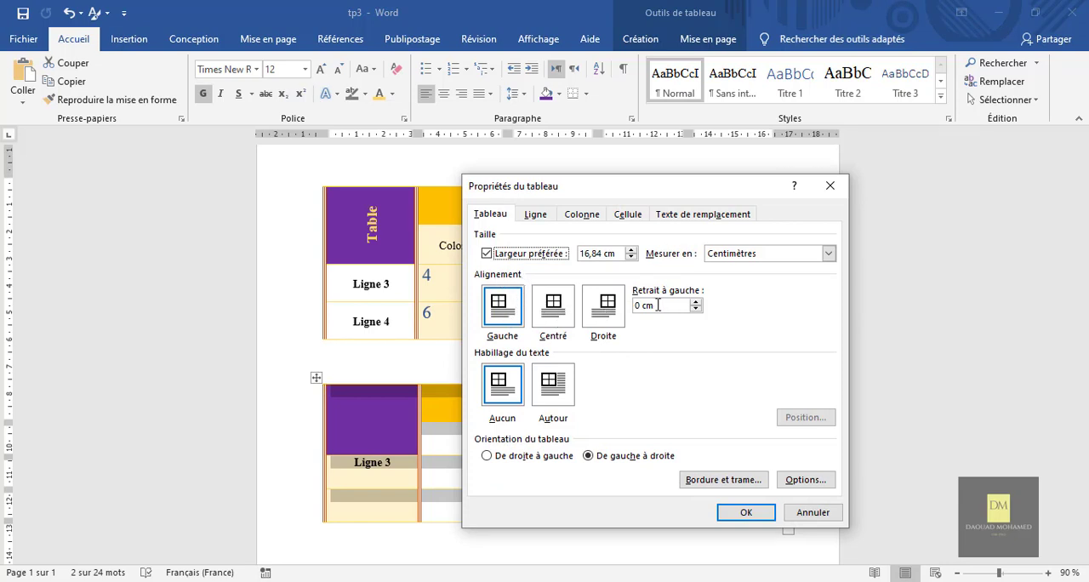
pyautogui.click(553, 308)
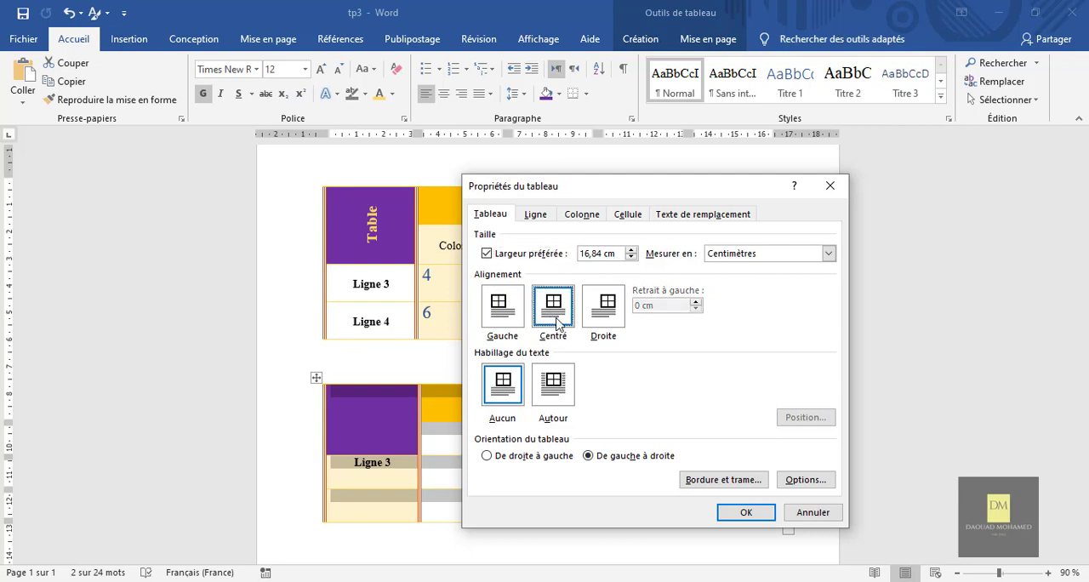
# Specify a height of 1,5 cm for rows 1 to 4 of the new table, with the row height rule Fixe.
pyautogui.click(538, 215)
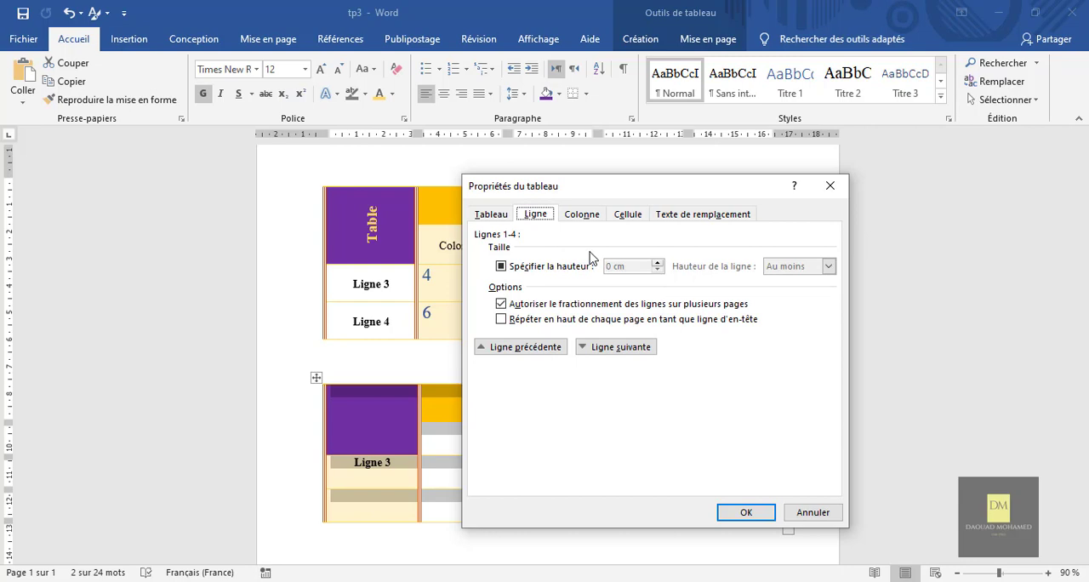
pyautogui.click(502, 266)
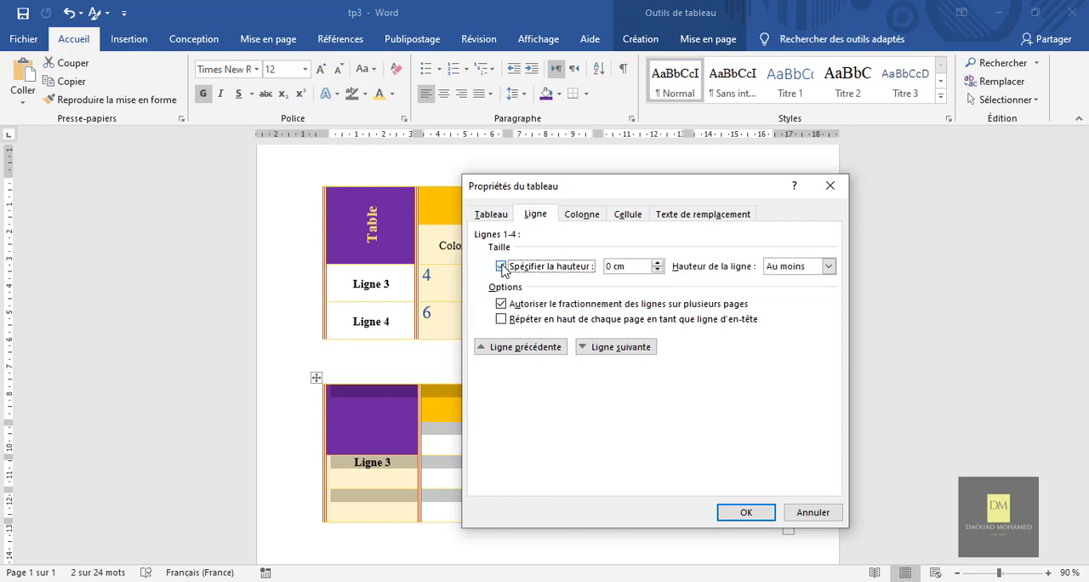
pyautogui.click(658, 263)
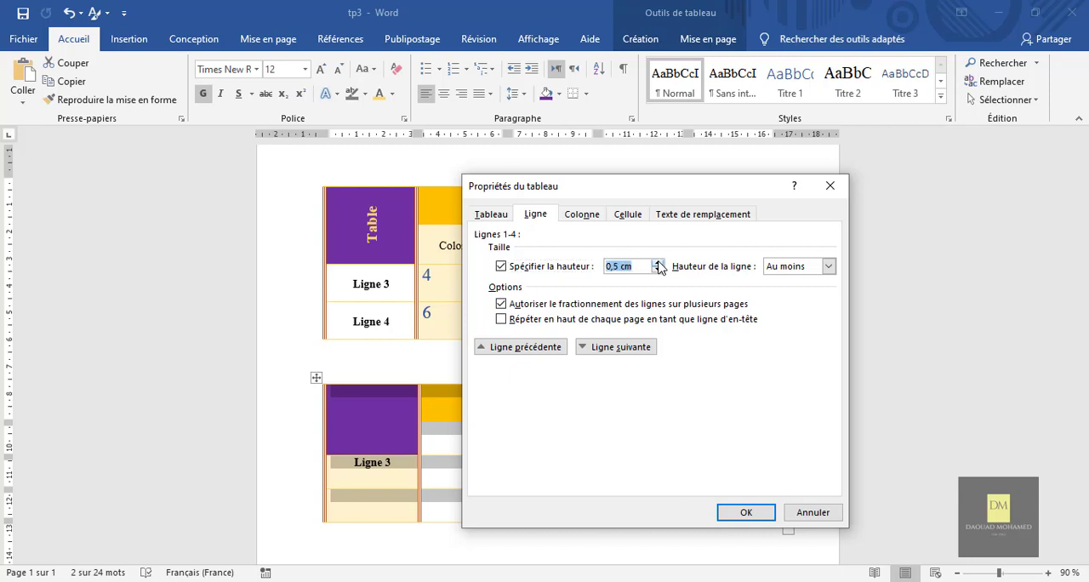
pyautogui.click(658, 263)
pyautogui.click(658, 263)
pyautogui.click(658, 263)
pyautogui.click(658, 263)
pyautogui.click(828, 271)
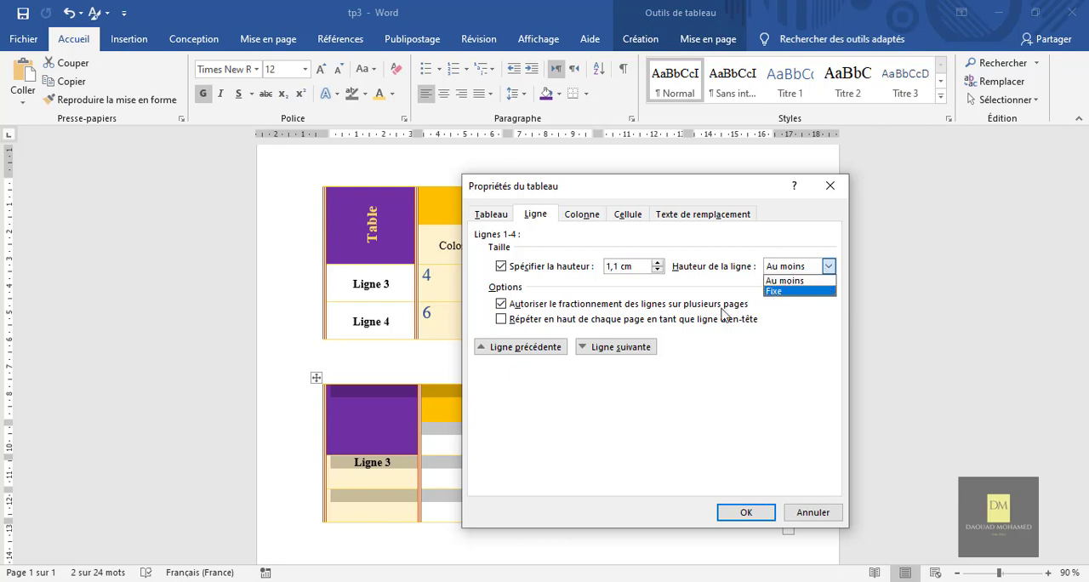
pyautogui.click(659, 268)
pyautogui.click(658, 264)
pyautogui.click(657, 265)
pyautogui.click(657, 264)
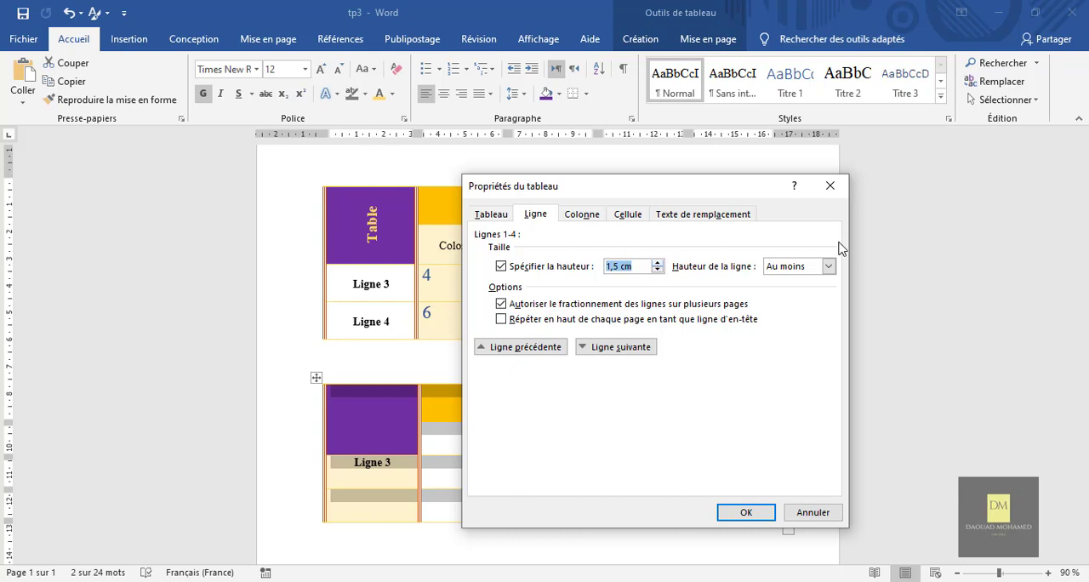
pyautogui.click(828, 267)
pyautogui.click(815, 292)
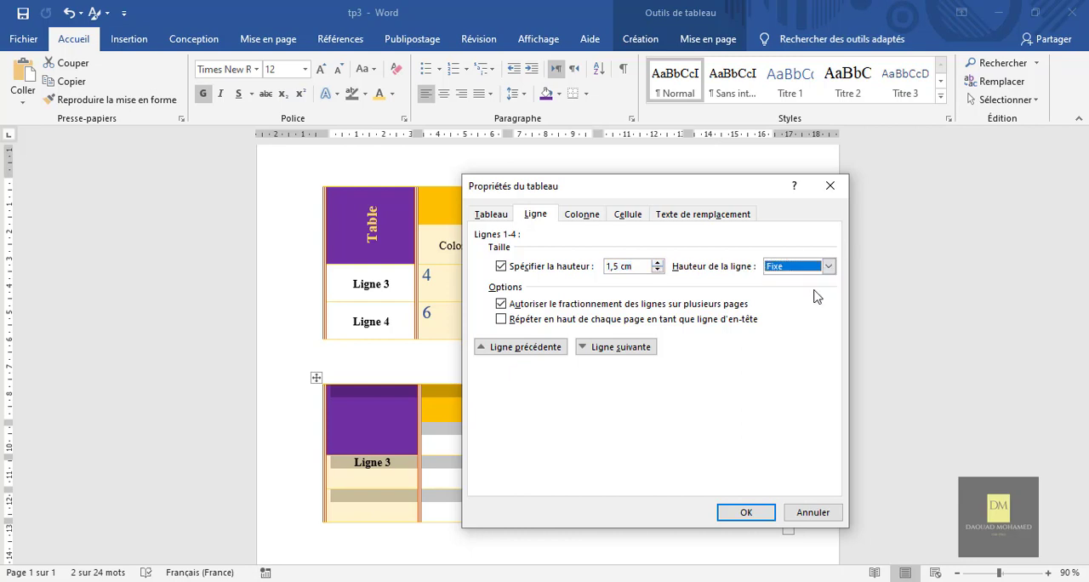
# Enable a preferred width of 3,49 cm for columns 1 to 5 of the new table, measured in Centimètres.
pyautogui.click(584, 217)
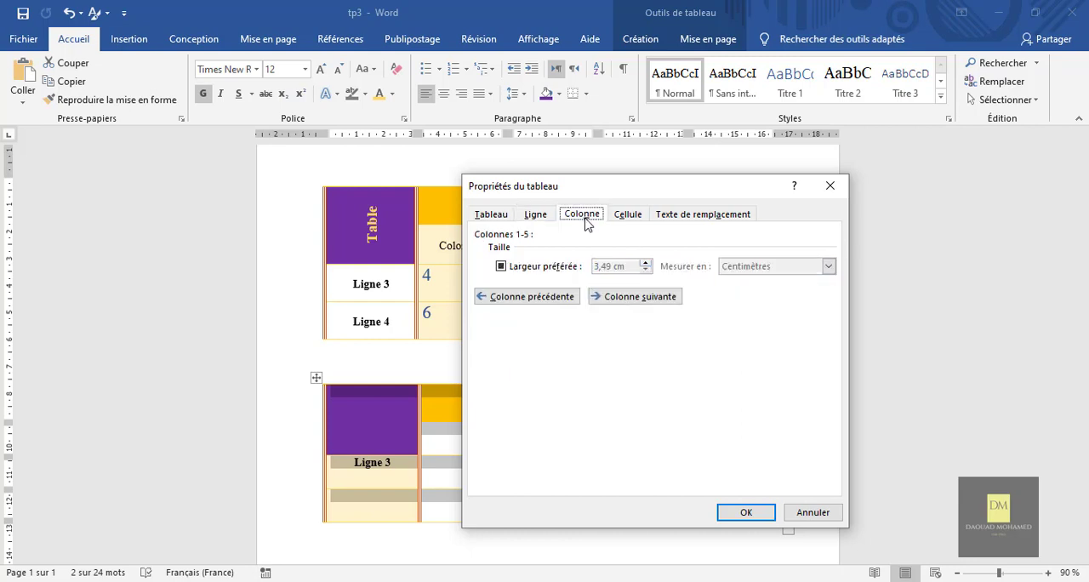
pyautogui.click(502, 267)
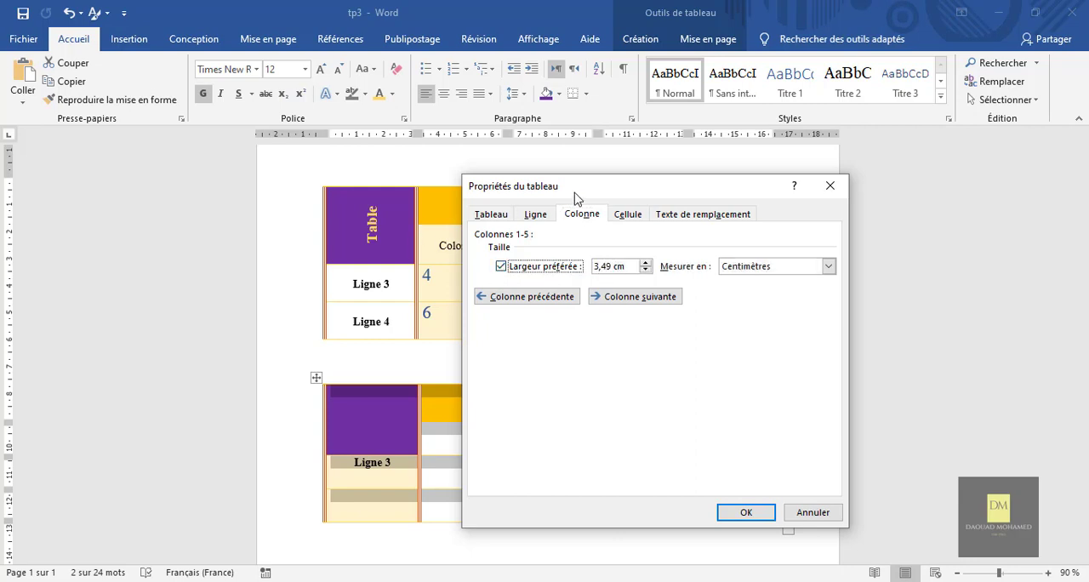
pyautogui.moveTo(578, 190); pyautogui.dragTo(675, 184)
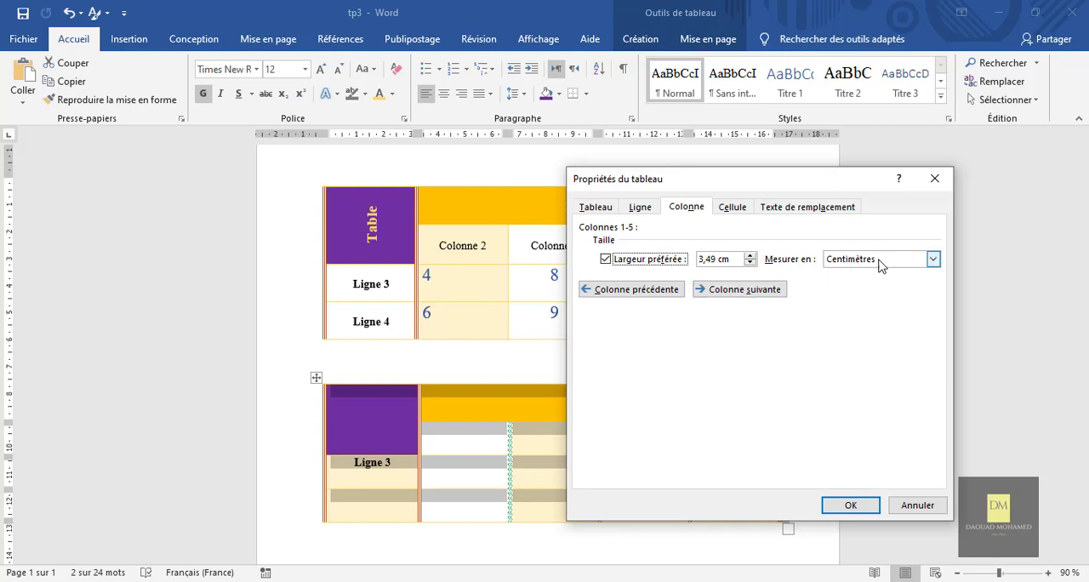
pyautogui.click(933, 259)
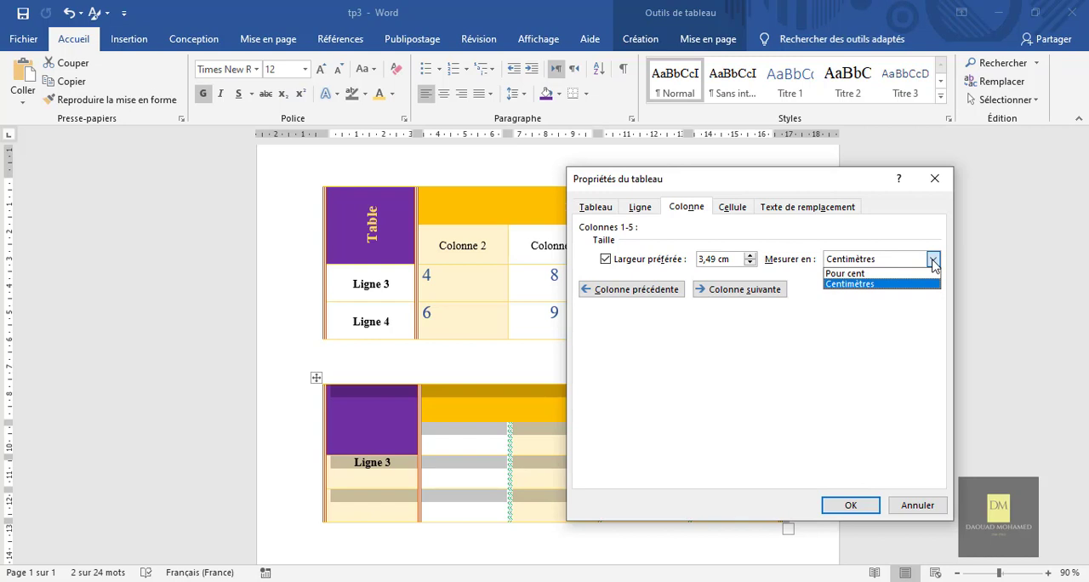
pyautogui.click(933, 264)
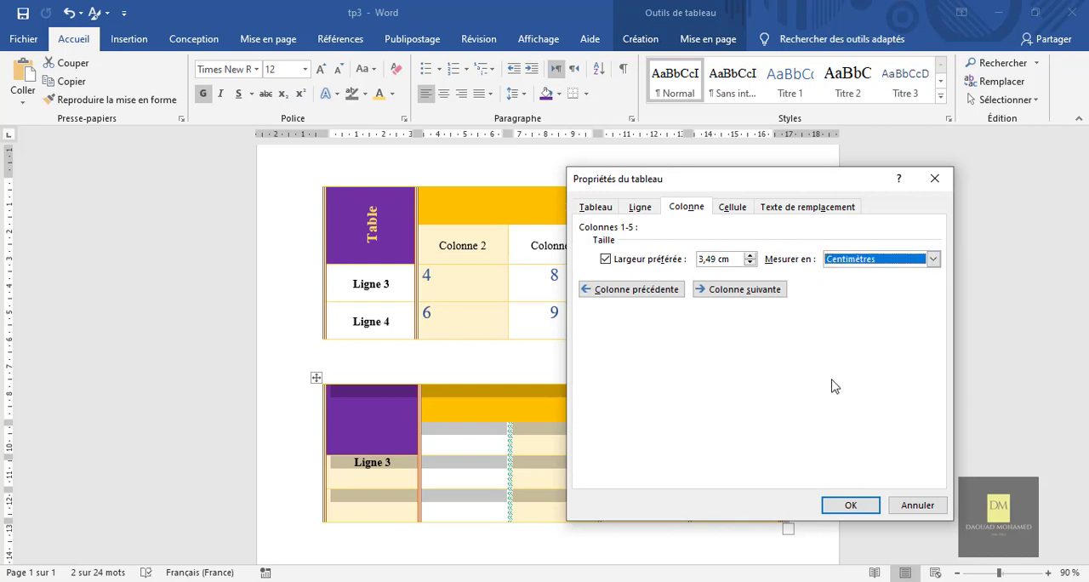
# Set the vertical alignment of all the new table's cells to Centré and apply the table properties.
pyautogui.click(732, 207)
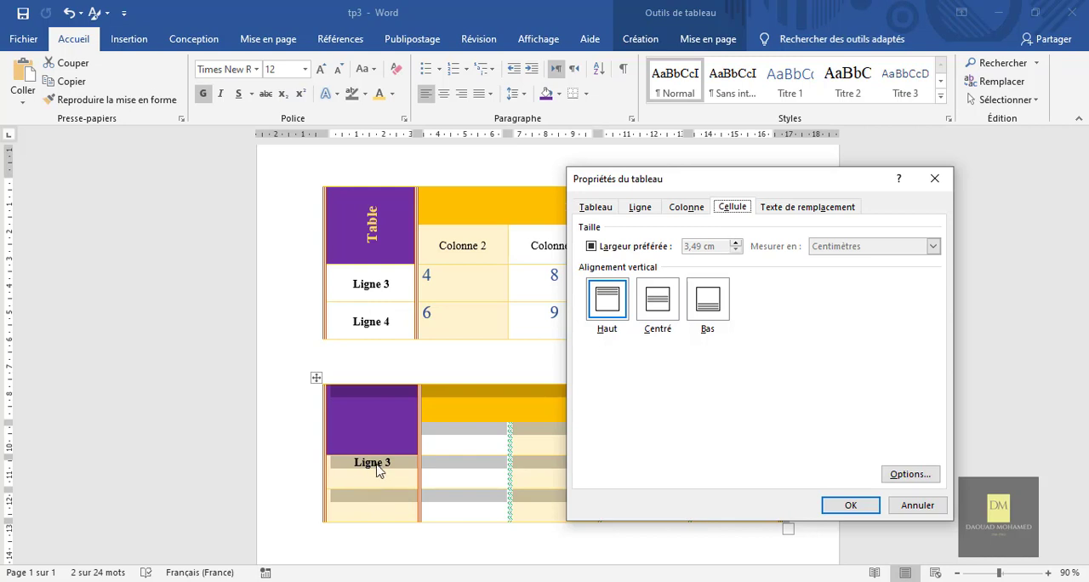
pyautogui.click(664, 316)
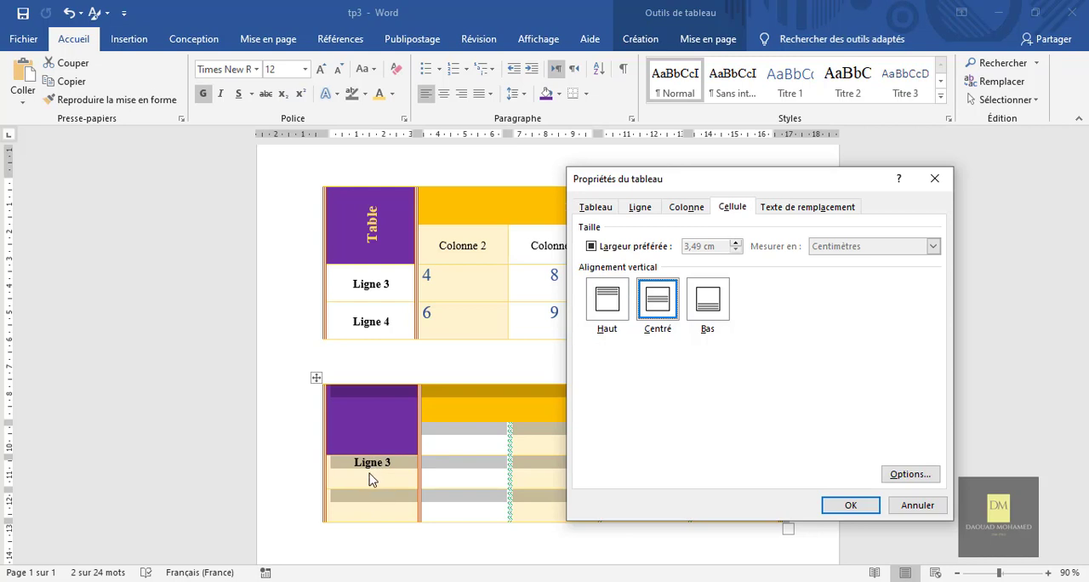
pyautogui.click(846, 505)
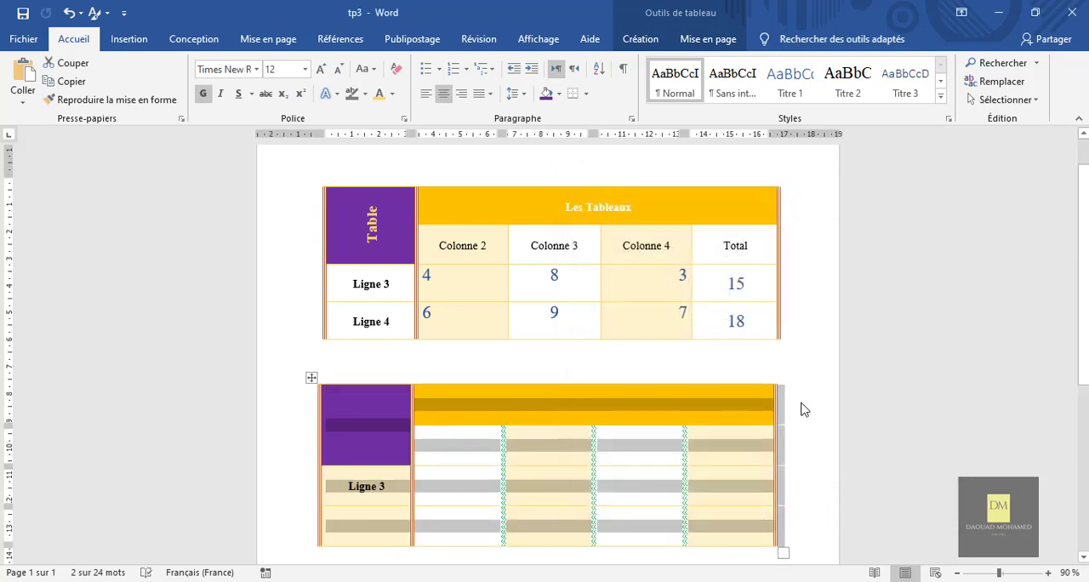
pyautogui.scroll(-2, 803, 406)
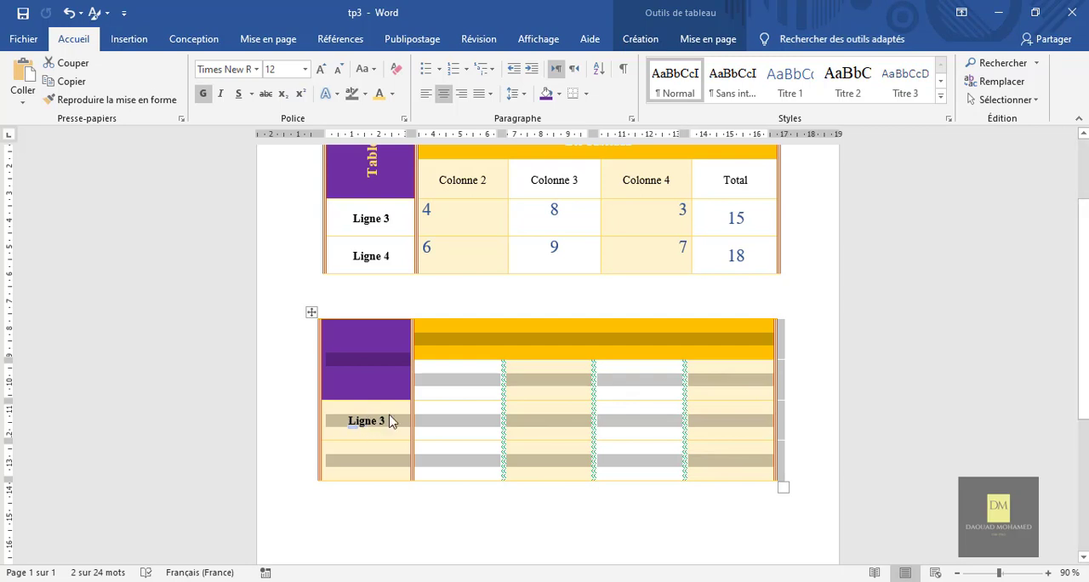
pyautogui.click(810, 397)
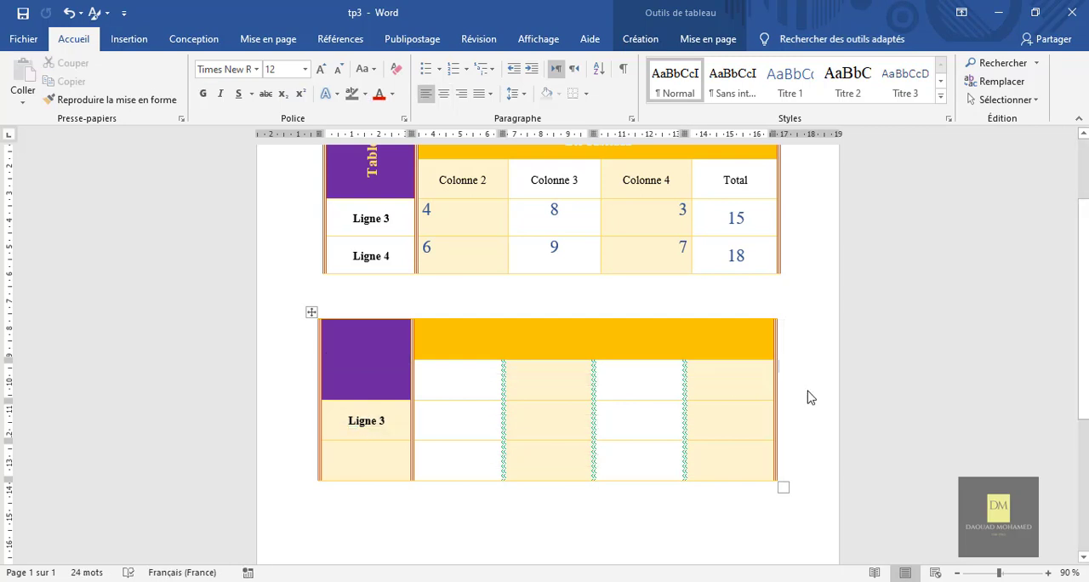
# Enter "Ligne 4" in the first cell of the new table's fourth row.
pyautogui.click(363, 458)
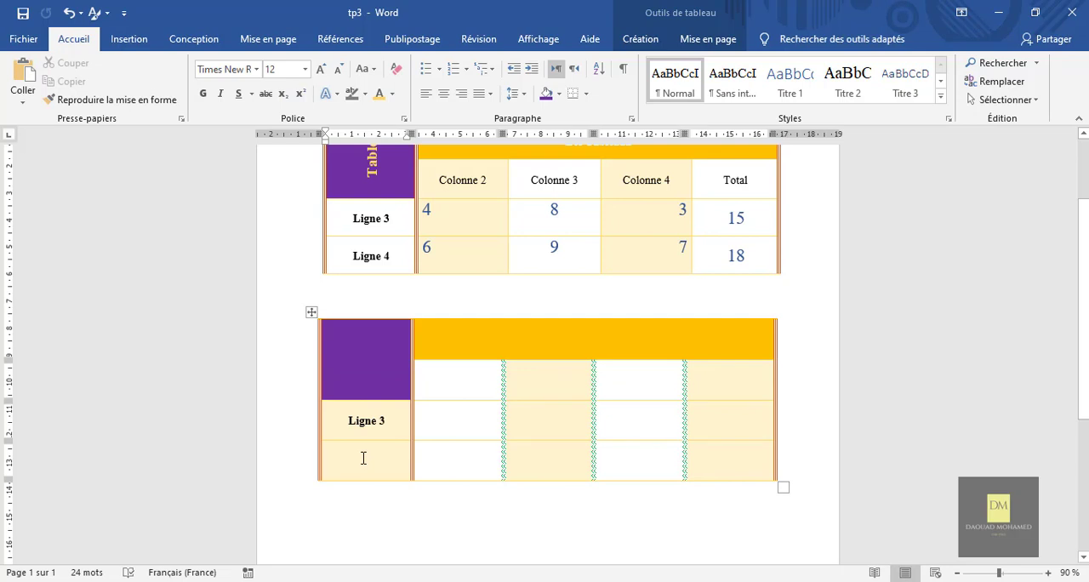
pyautogui.write('1')
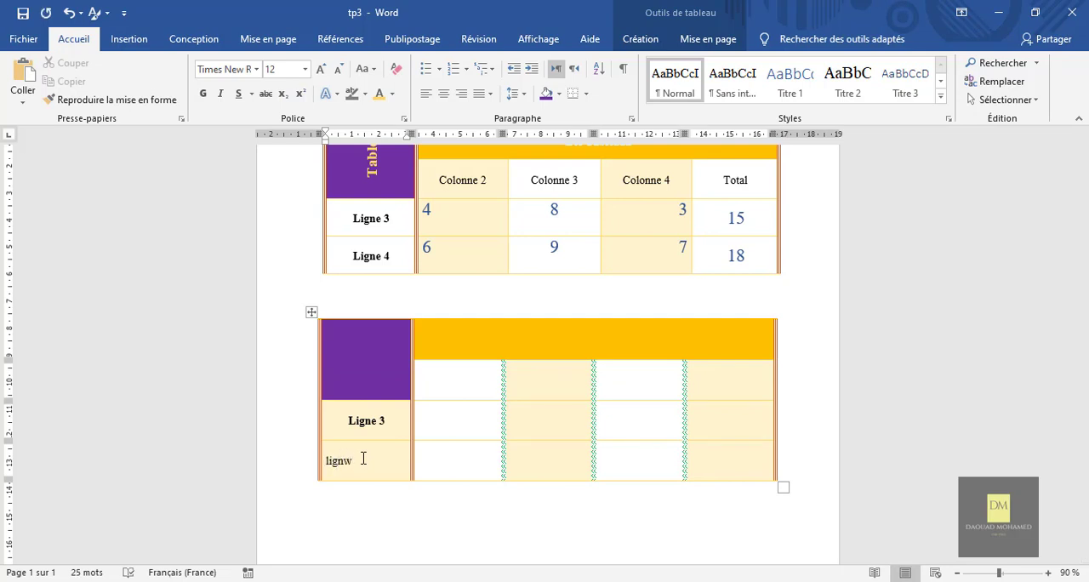
pyautogui.write('igne 4')
pyautogui.click(795, 383)
# Copy the formatting of the "Ligne 3" cell text onto "Ligne 4" in the new table.
pyautogui.click(344, 460)
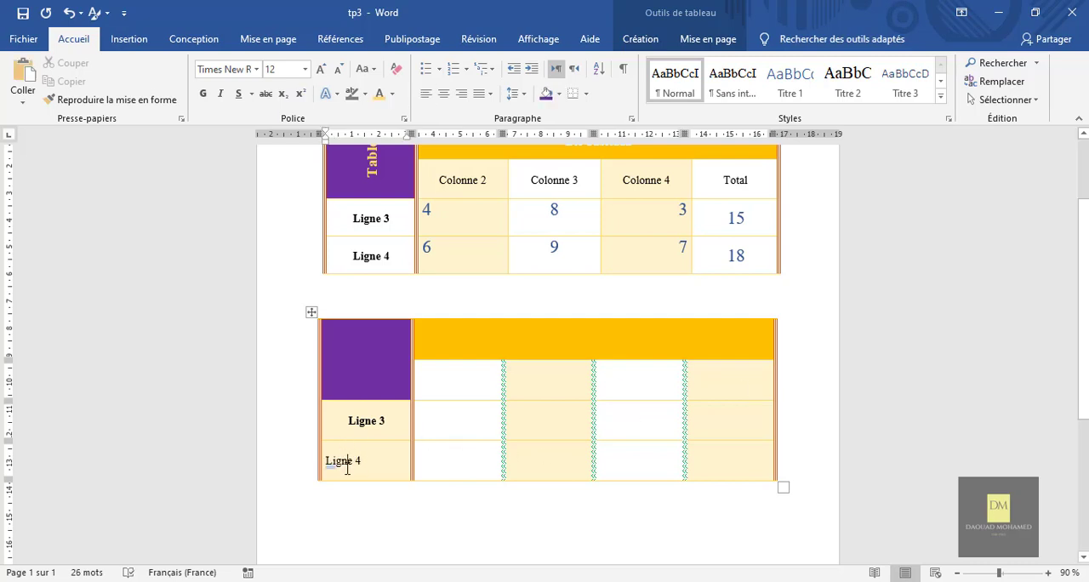
pyautogui.tripleClick(366, 424)
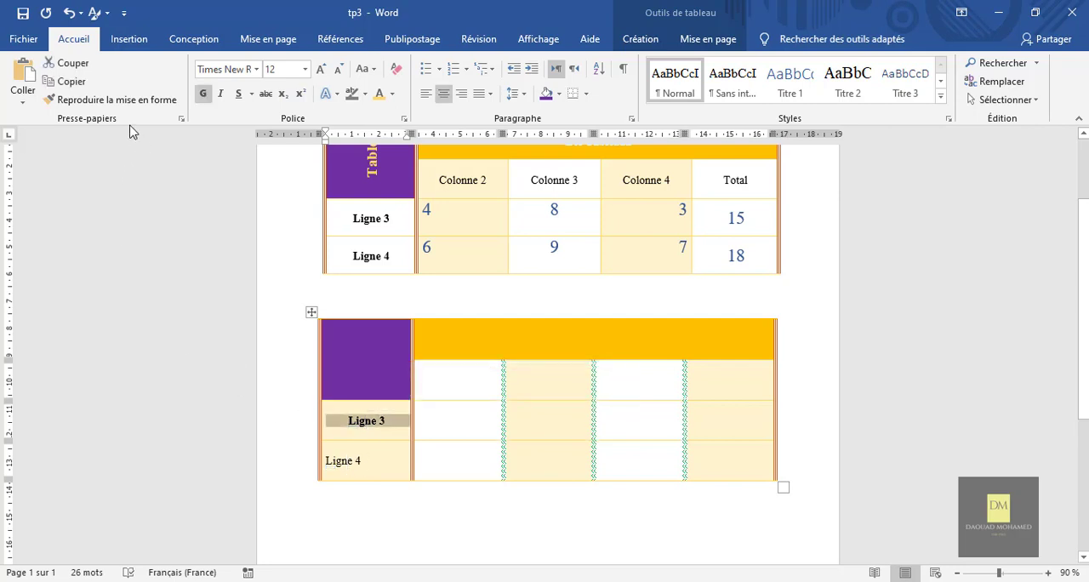
pyautogui.click(110, 100)
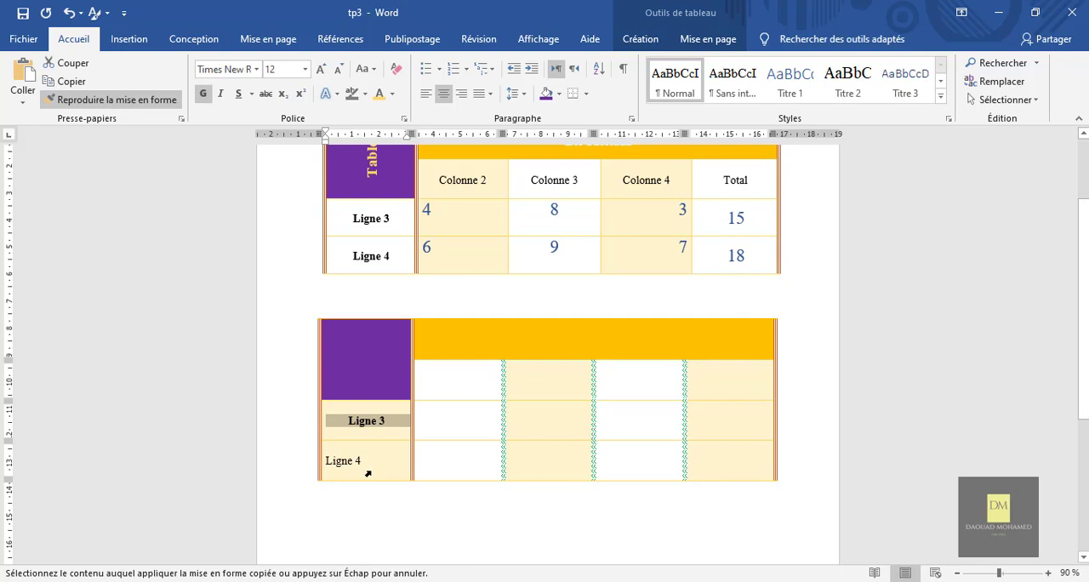
pyautogui.moveTo(366, 466); pyautogui.dragTo(325, 467)
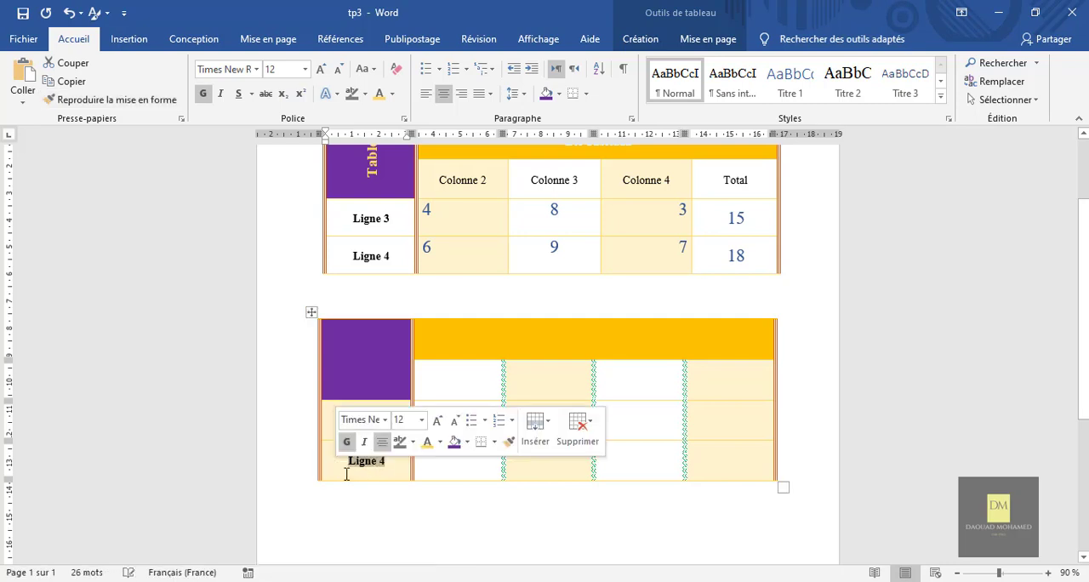
pyautogui.click(462, 518)
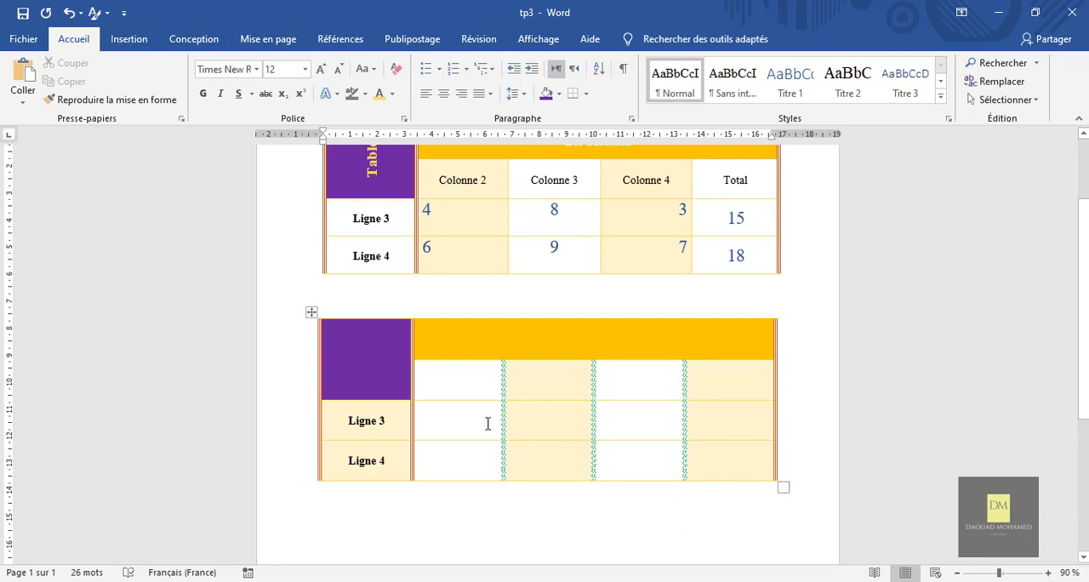
# Enter "Table" in the merged purple cell of the new table.
pyautogui.scroll(1, 808, 427)
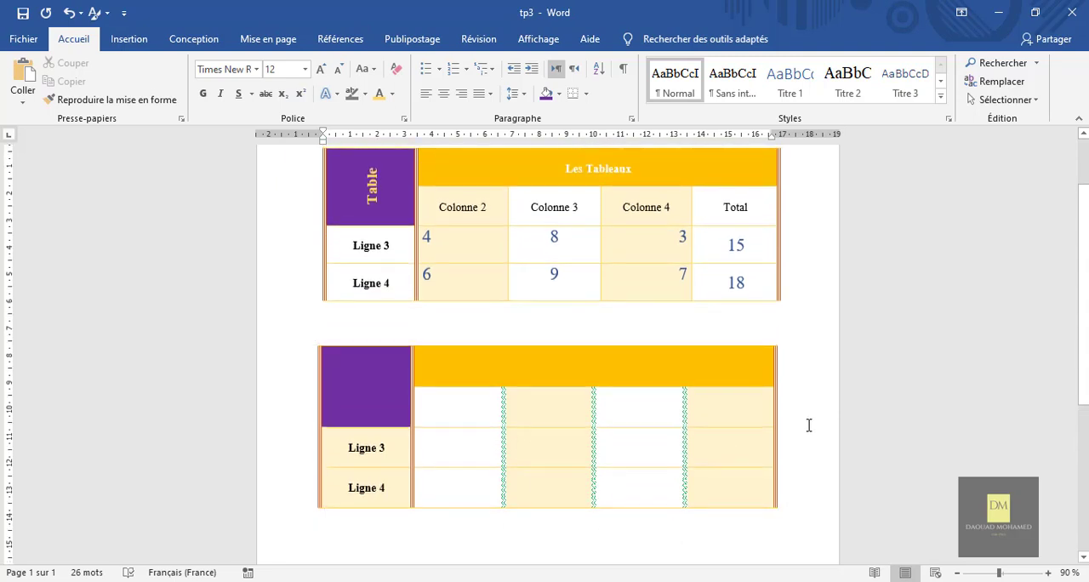
pyautogui.scroll(-1, 810, 425)
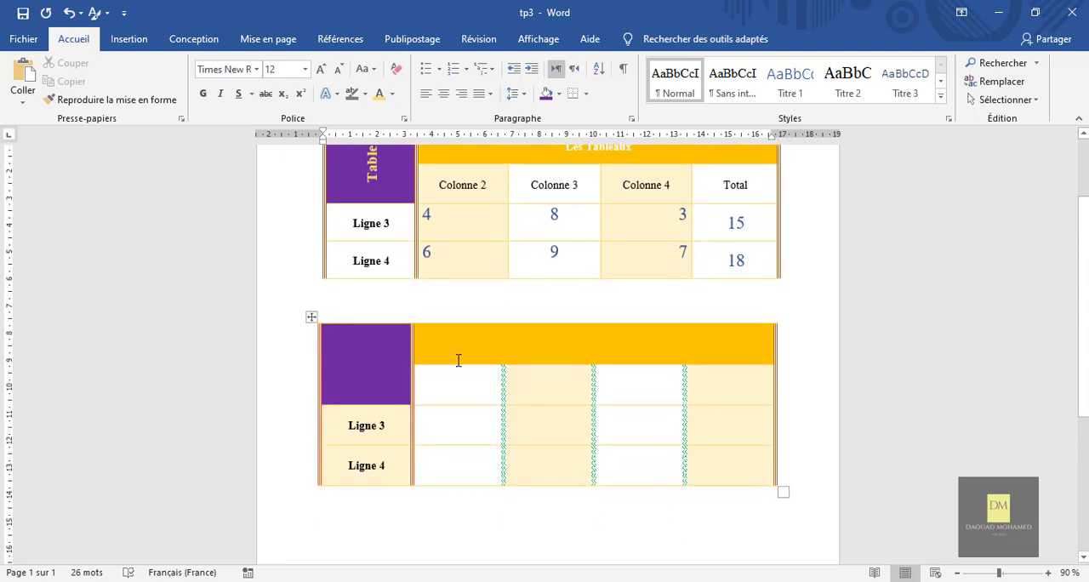
pyautogui.scroll(1, 458, 361)
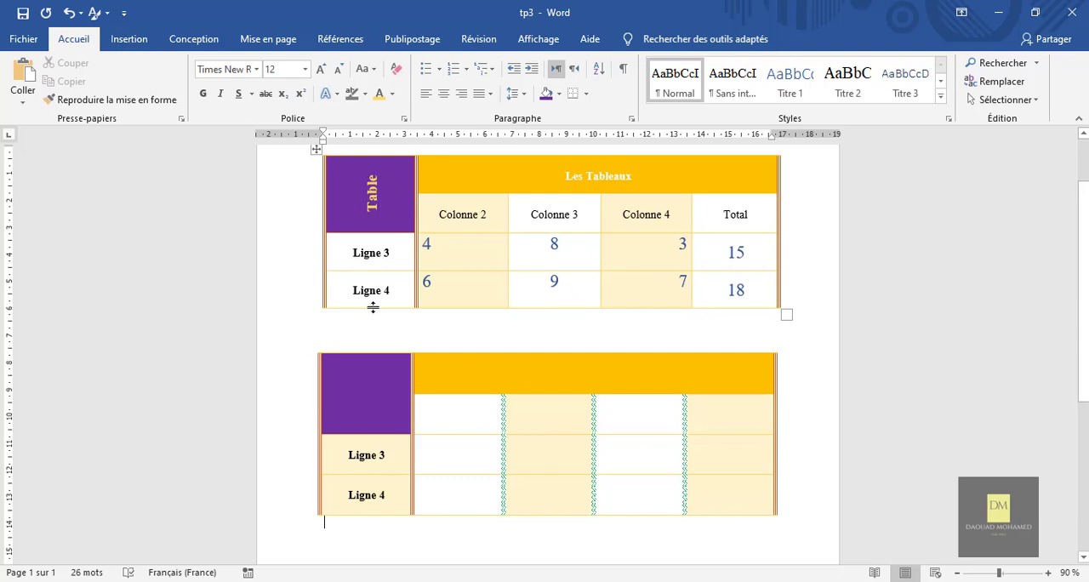
pyautogui.click(368, 395)
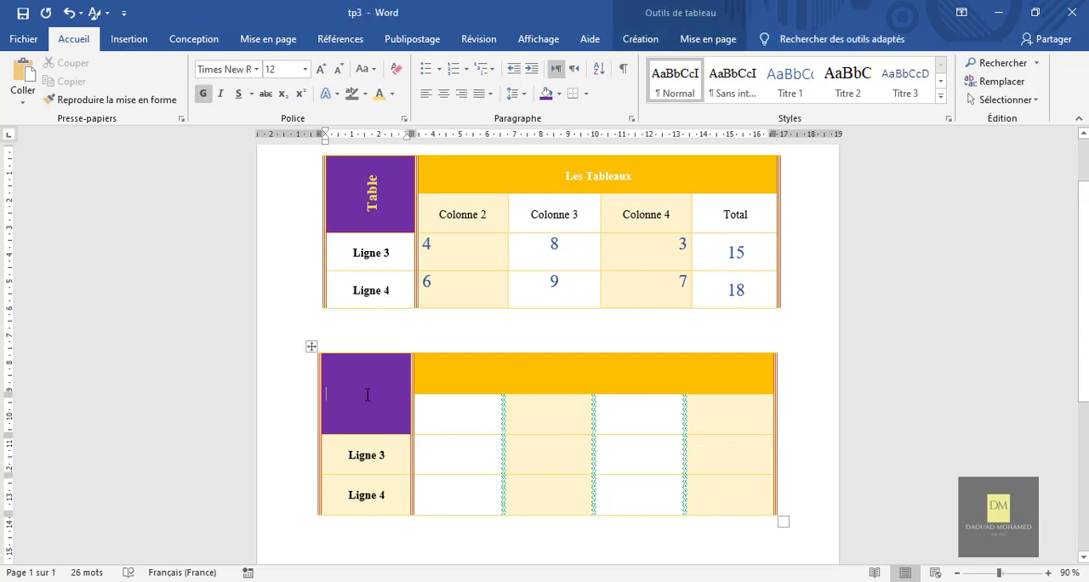
pyautogui.write('Table')
# Rotate the text of the new table's purple cell so that it reads vertically from bottom to top.
pyautogui.rightClick(355, 394)
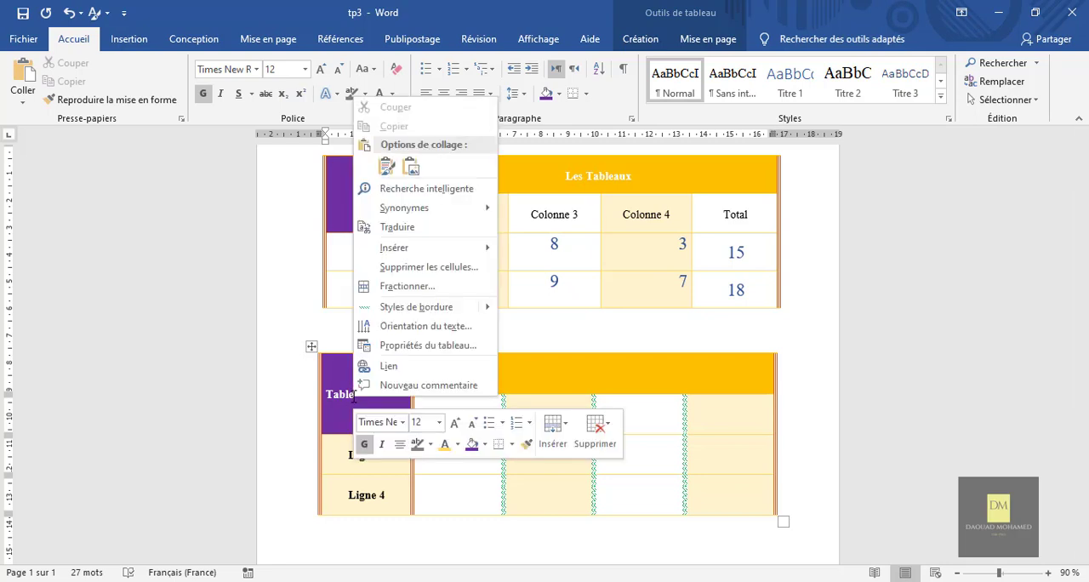
pyautogui.click(420, 328)
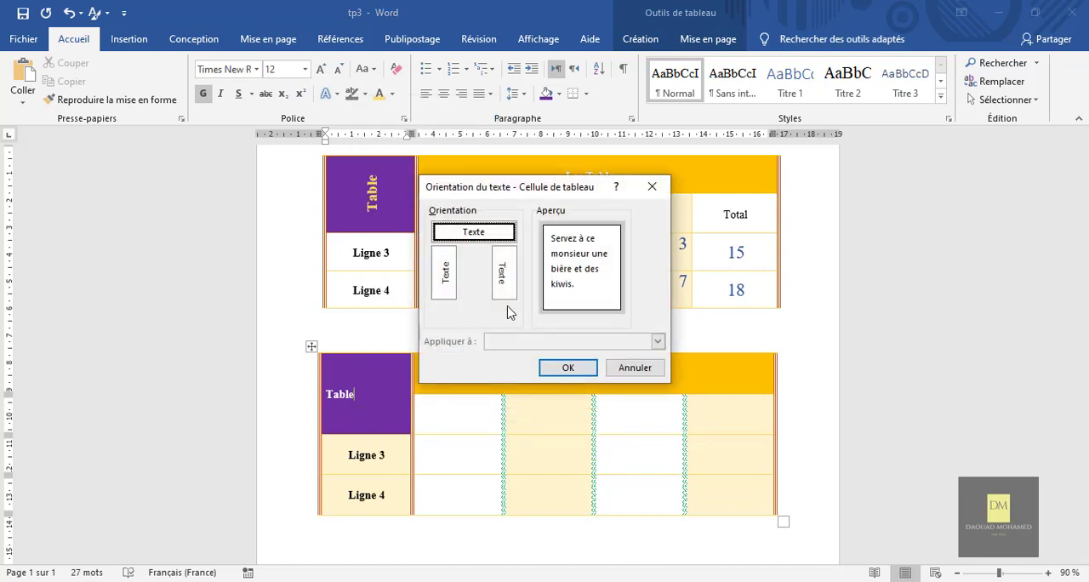
pyautogui.click(448, 289)
pyautogui.click(513, 284)
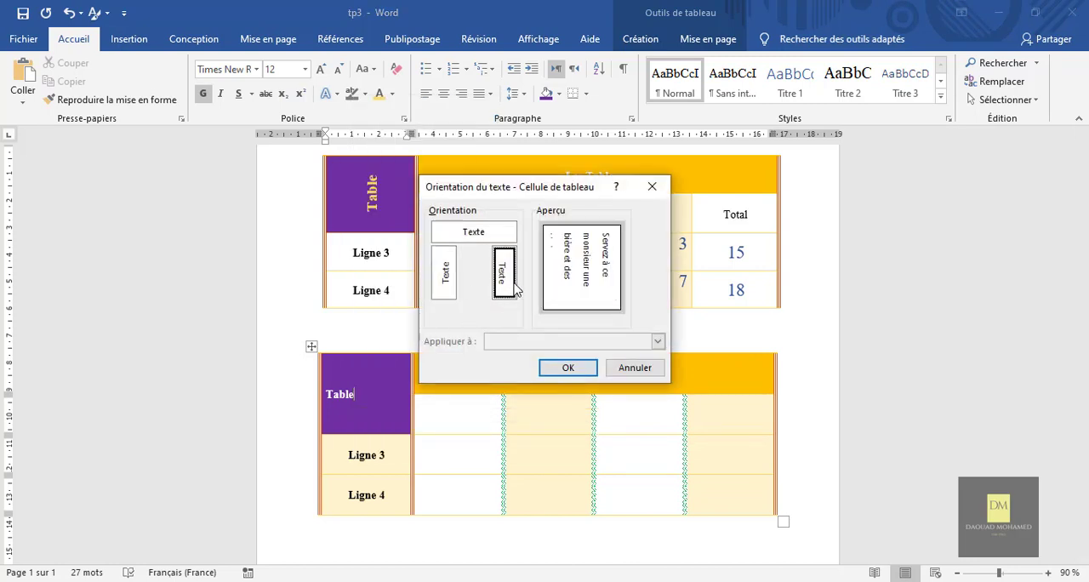
pyautogui.click(480, 237)
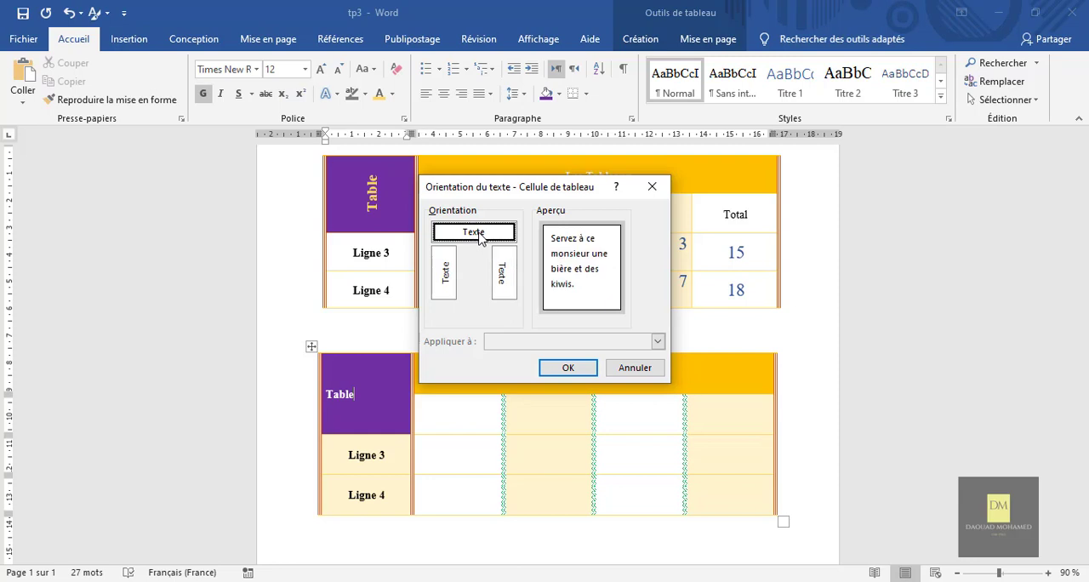
pyautogui.click(446, 290)
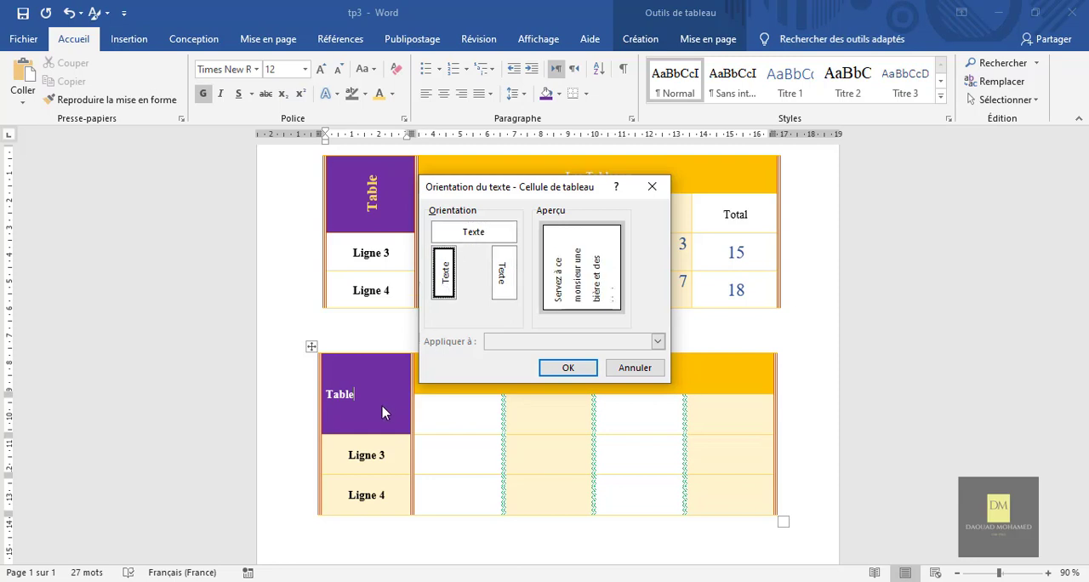
pyautogui.click(565, 369)
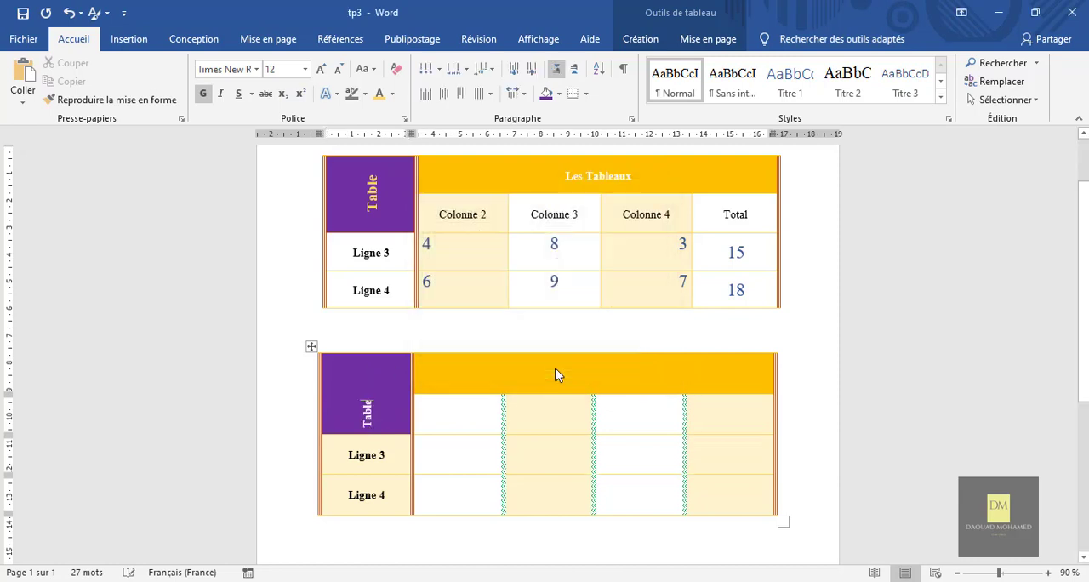
# Centre the word "Table" in the new table's purple cell, colour it yellow and enlarge its font by two steps.
pyautogui.doubleClick(369, 415)
pyautogui.click(444, 93)
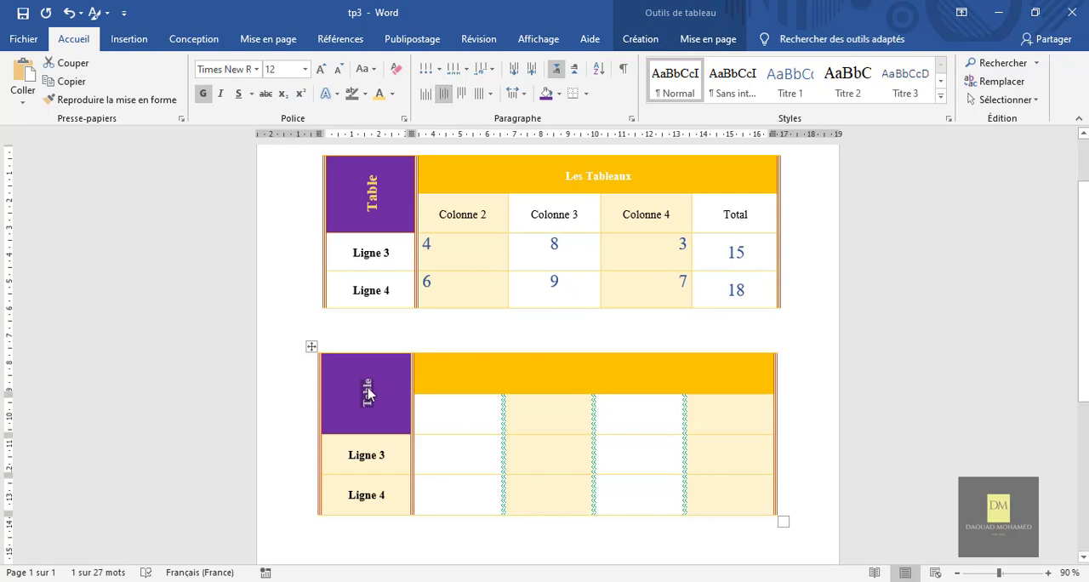
pyautogui.click(394, 97)
pyautogui.click(394, 97)
pyautogui.click(204, 94)
pyautogui.click(203, 94)
pyautogui.click(320, 69)
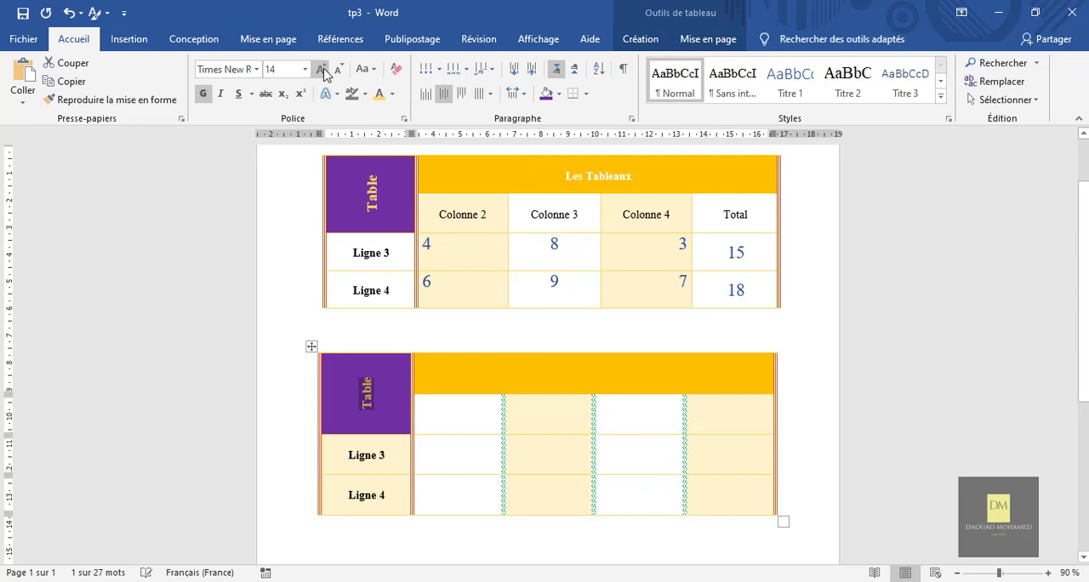
pyautogui.click(320, 69)
pyautogui.click(810, 412)
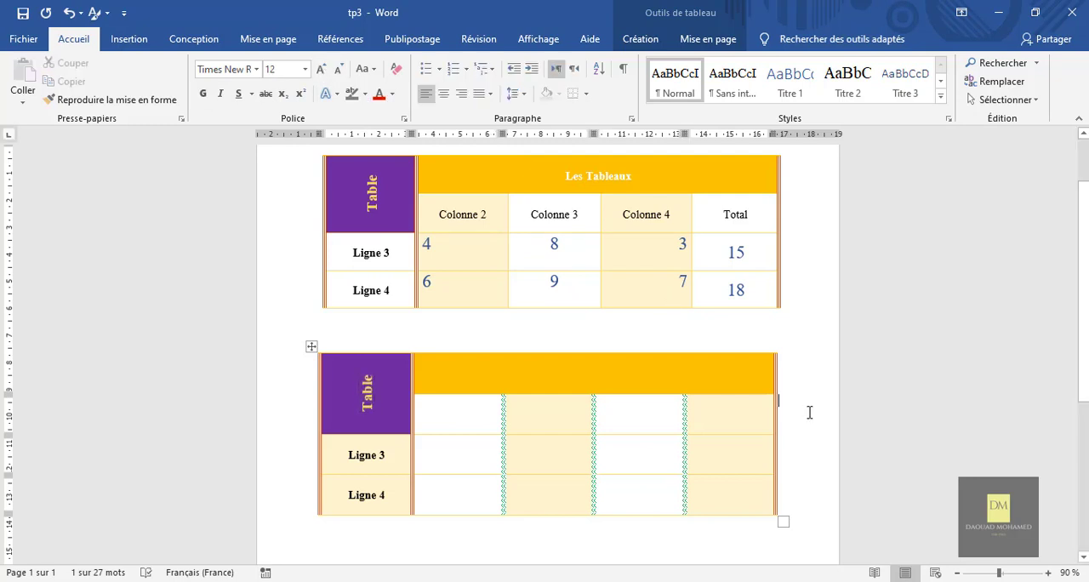
# Enter "Tableau" in the new table's merged orange header cell and centre it horizontally.
pyautogui.click(581, 370)
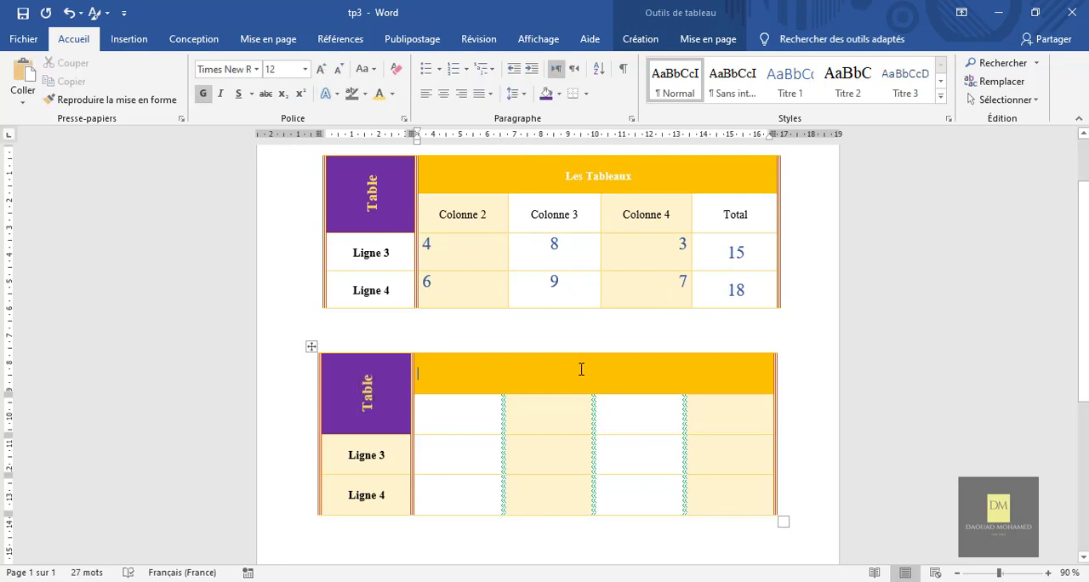
pyautogui.write('Tableau')
pyautogui.tripleClick(446, 374)
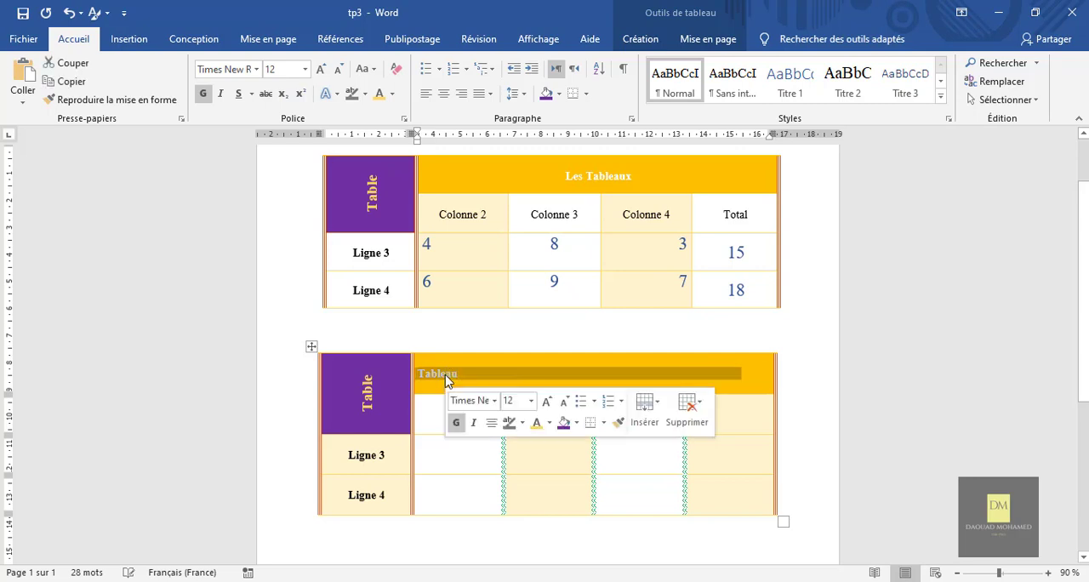
pyautogui.click(443, 95)
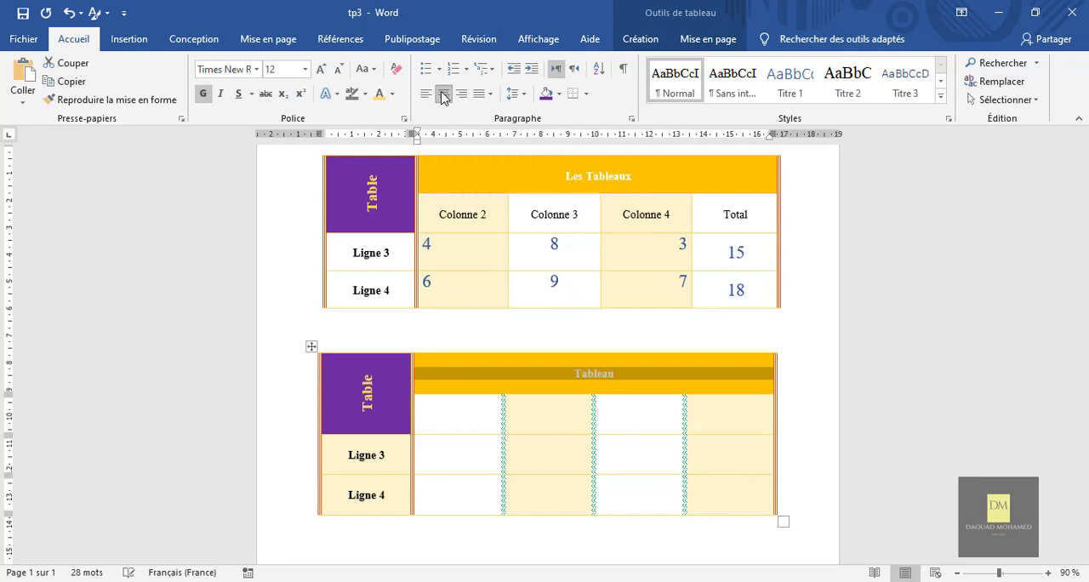
pyautogui.click(575, 375)
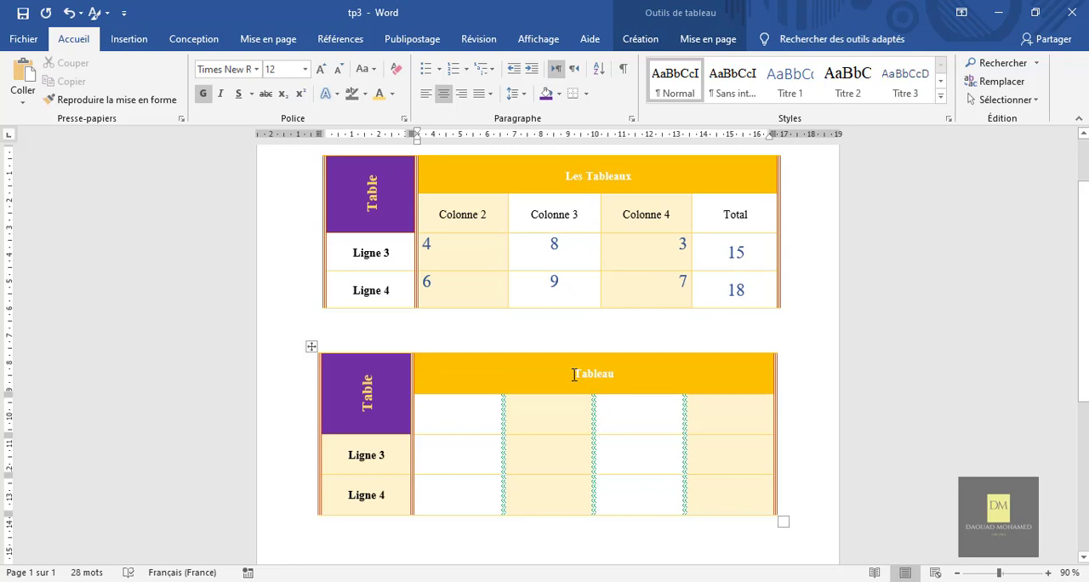
# Change the new table's orange header text to "Les Tableaux".
pyautogui.write('Le')
pyautogui.press('BackSpace')
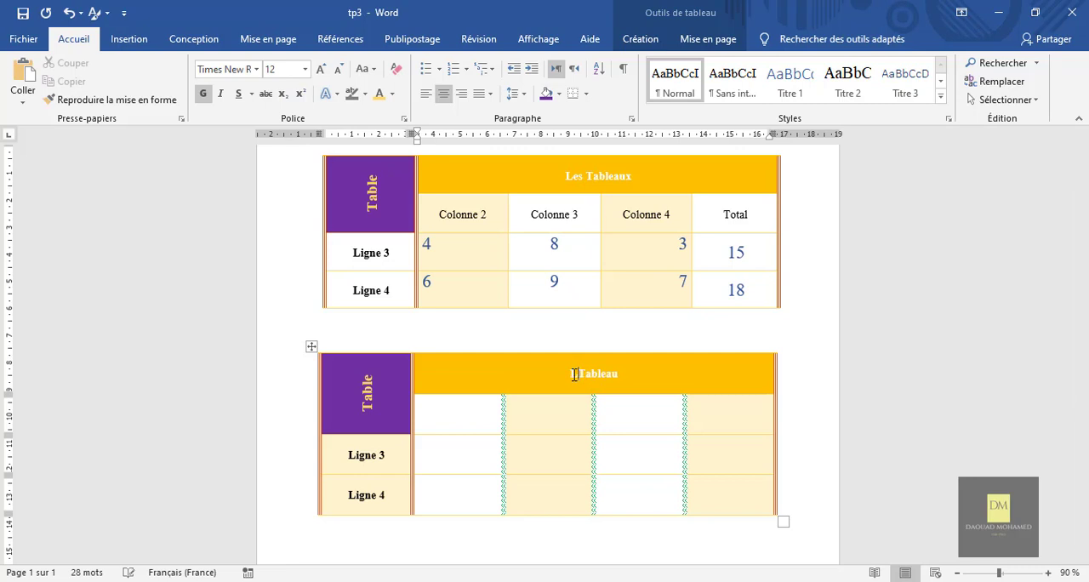
pyautogui.write('es ')
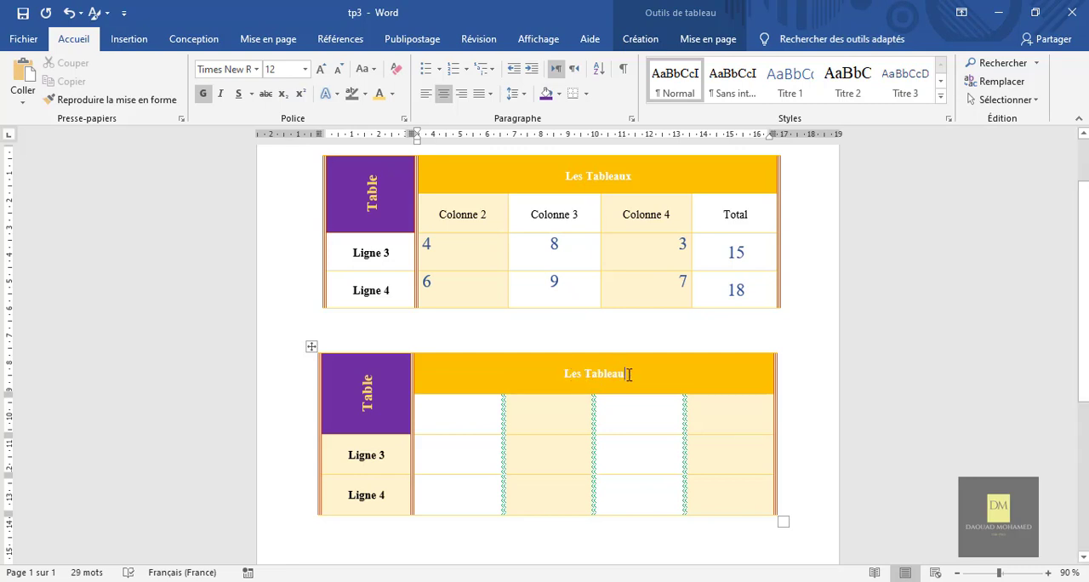
pyautogui.write('x')
pyautogui.click(797, 419)
# Copy the sample table's total "15" into the last cell of the new table's Ligne 3 row and centre it horizontally.
pyautogui.scroll(-1, 819, 371)
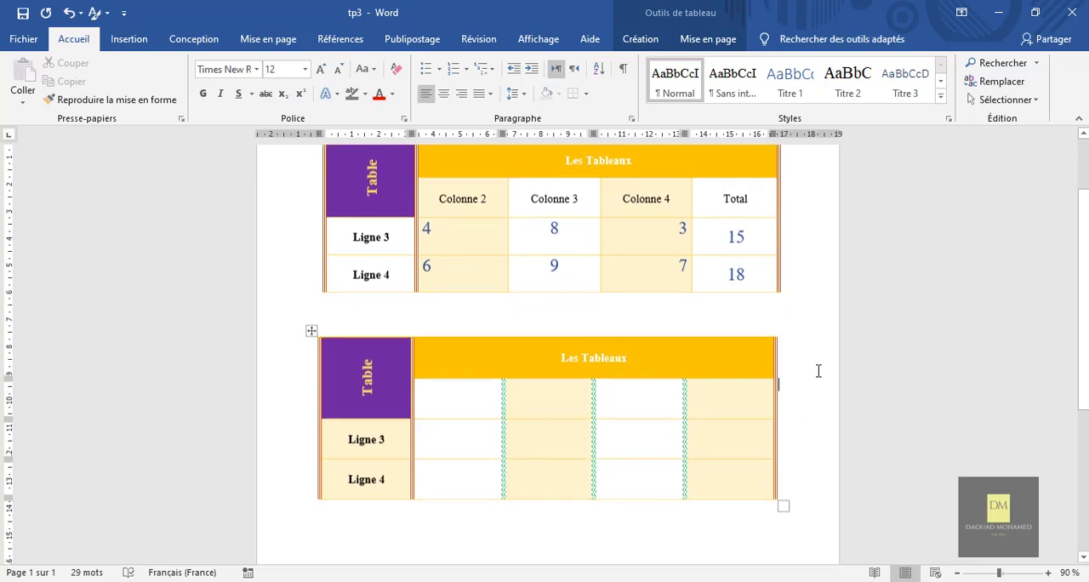
pyautogui.scroll(1, 818, 371)
pyautogui.scroll(-1, 819, 371)
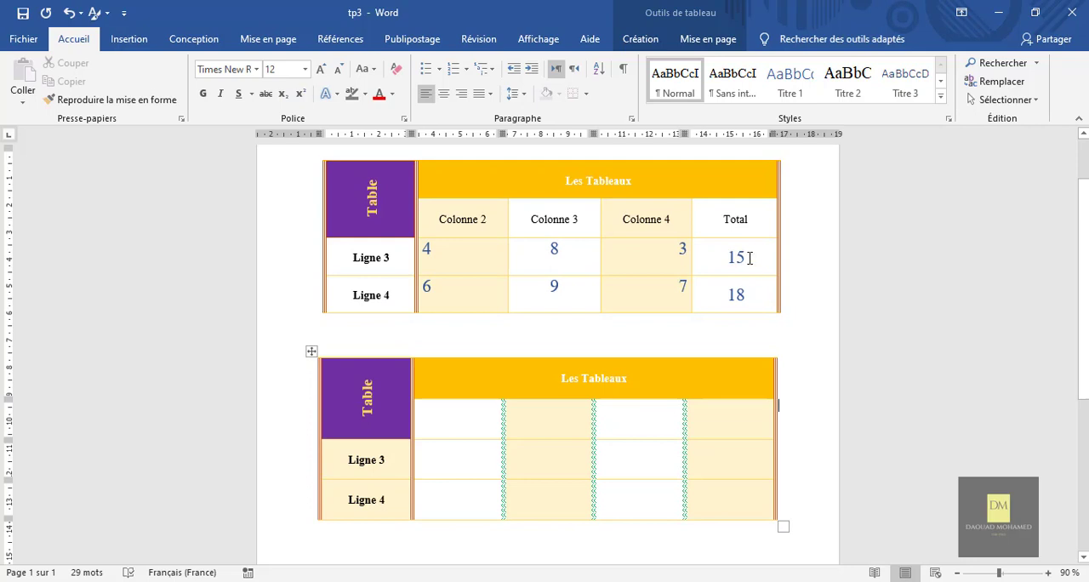
pyautogui.doubleClick(746, 257)
pyautogui.click(743, 257)
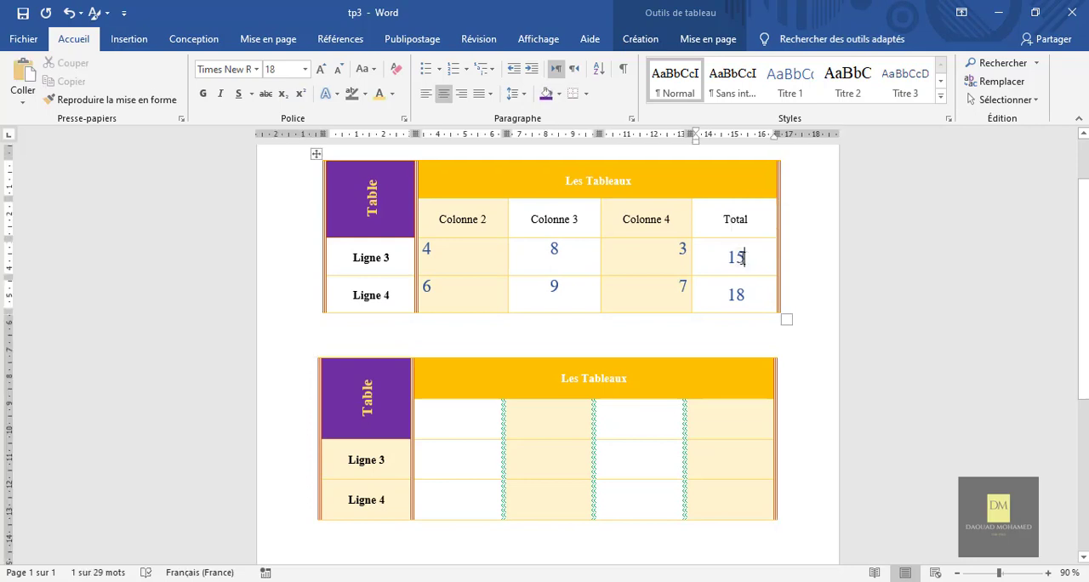
pyautogui.moveTo(745, 257); pyautogui.dragTo(730, 259)
pyautogui.hotkey('ctrl', 'c')
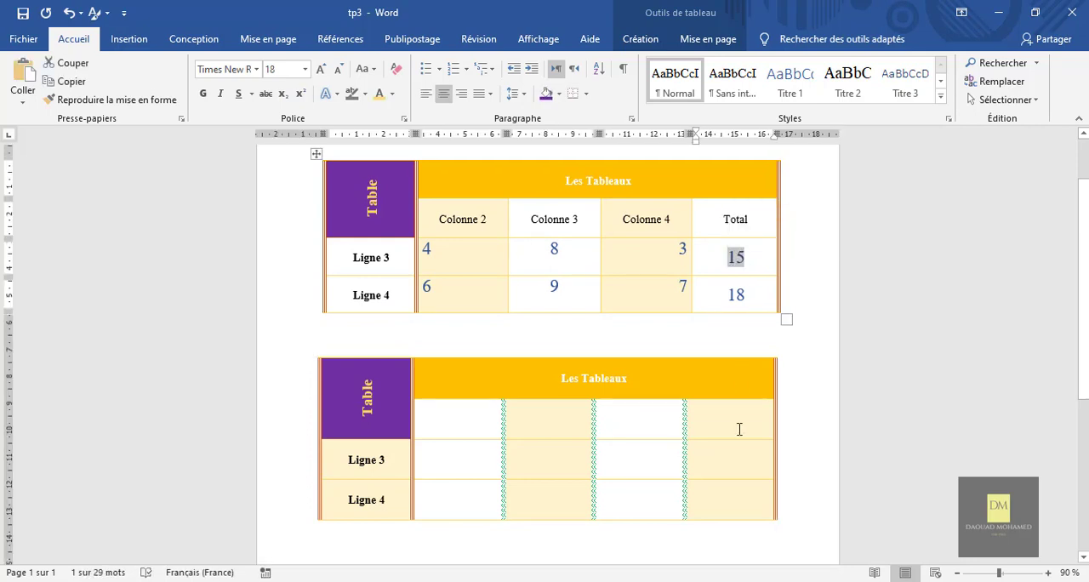
pyautogui.click(740, 460)
pyautogui.hotkey('ctrl', 'v')
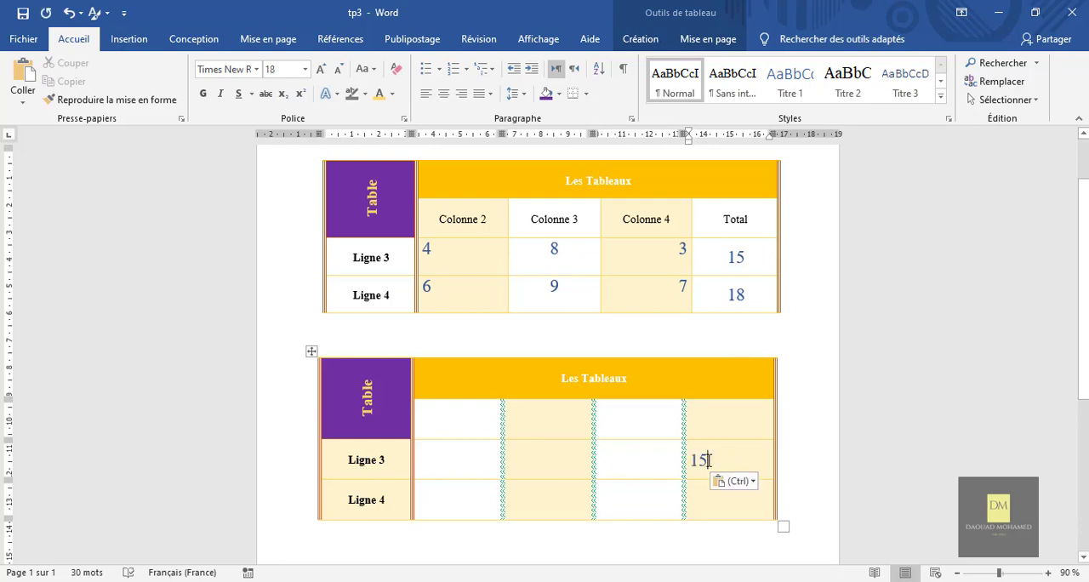
pyautogui.click(443, 94)
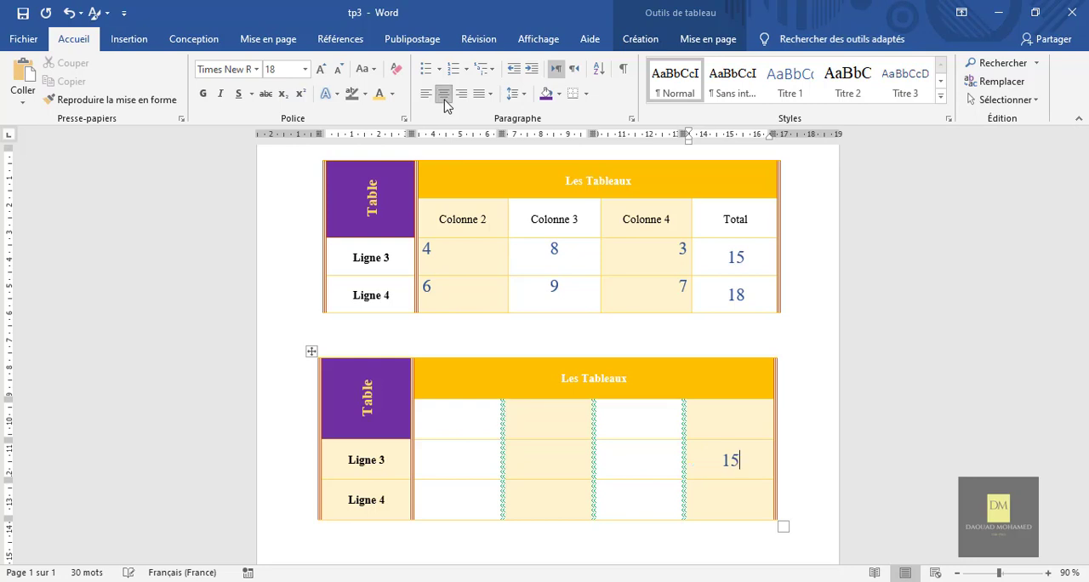
pyautogui.click(801, 450)
pyautogui.scroll(-2, 800, 450)
pyautogui.scroll(3, 801, 450)
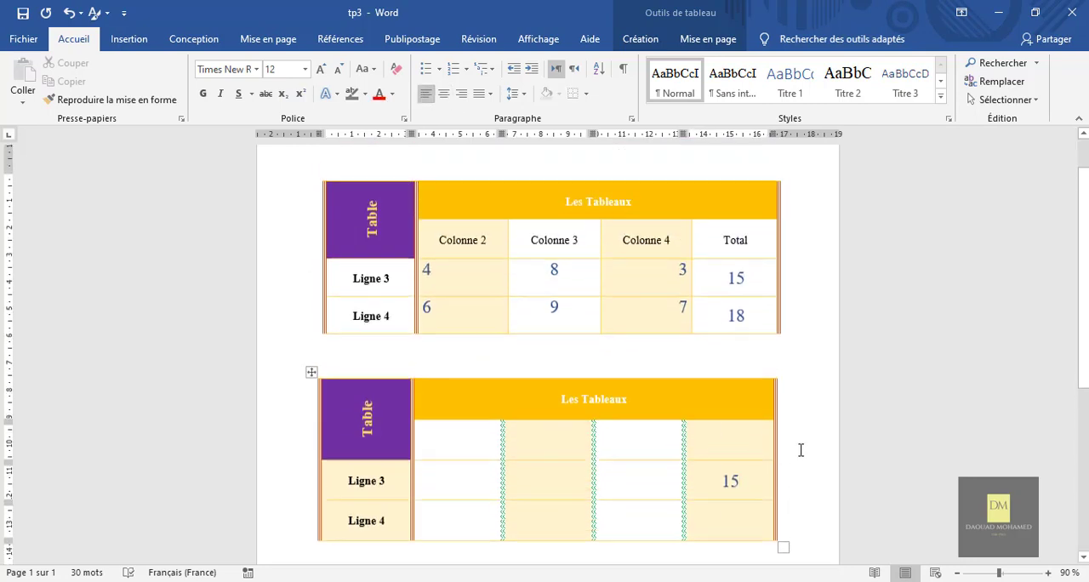
pyautogui.scroll(-1, 801, 490)
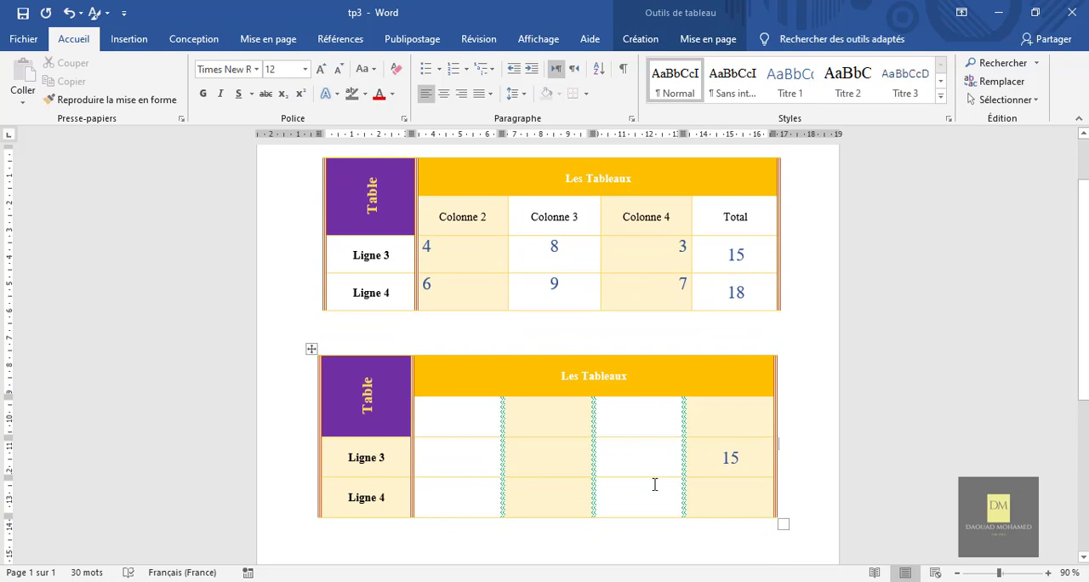
pyautogui.click(129, 39)
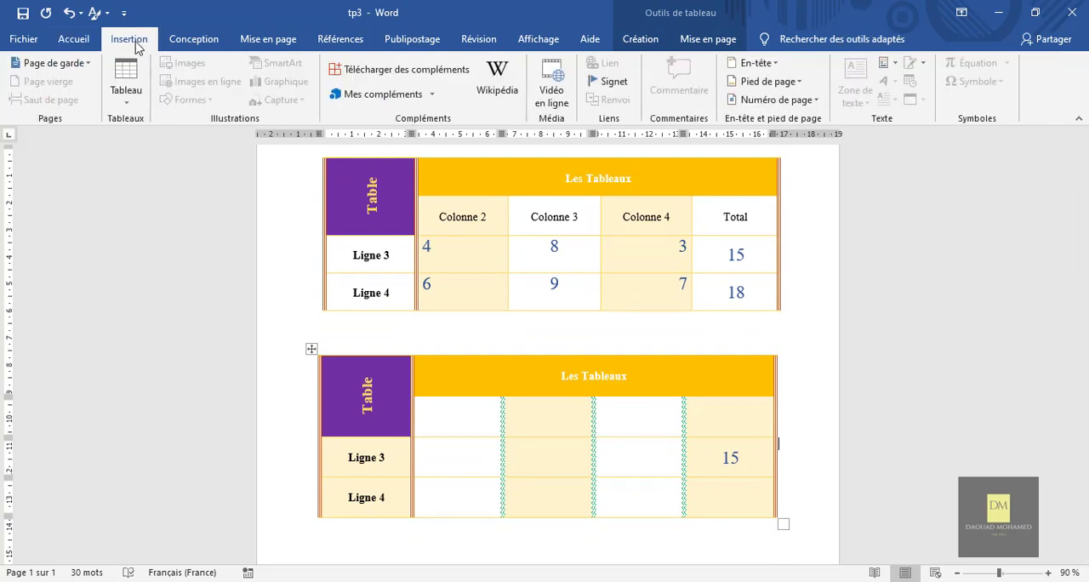
pyautogui.click(132, 102)
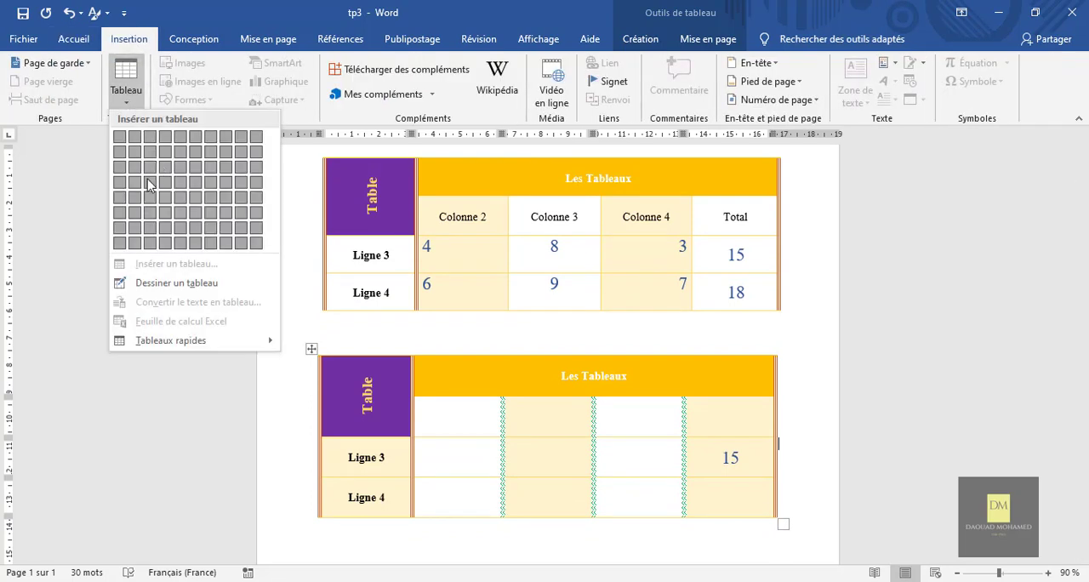
pyautogui.click(808, 410)
# Shade the new table's cell just before "15" in the Ligne 3 row standard yellow.
pyautogui.click(311, 349)
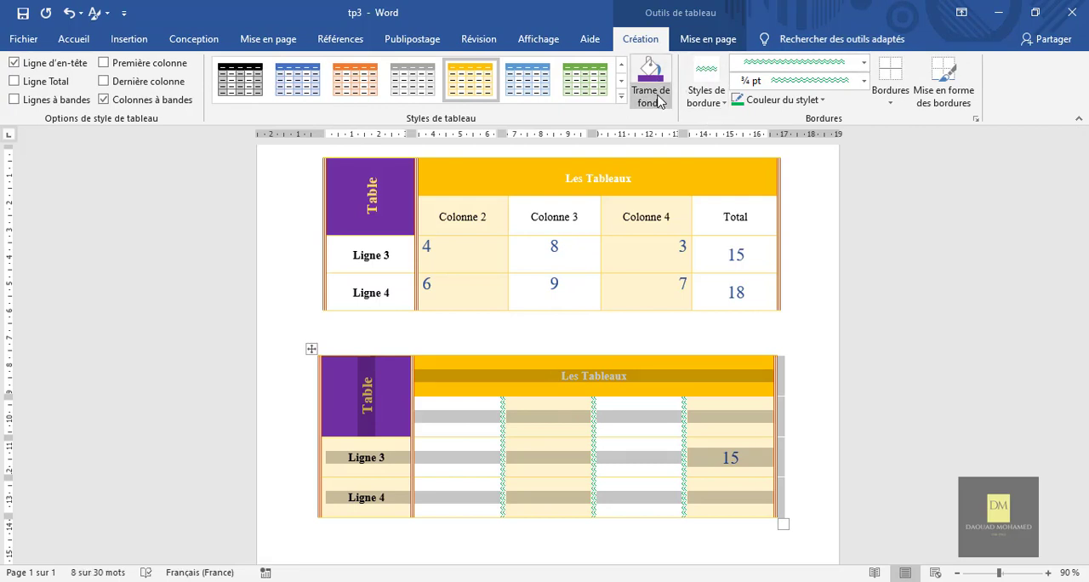
pyautogui.click(649, 455)
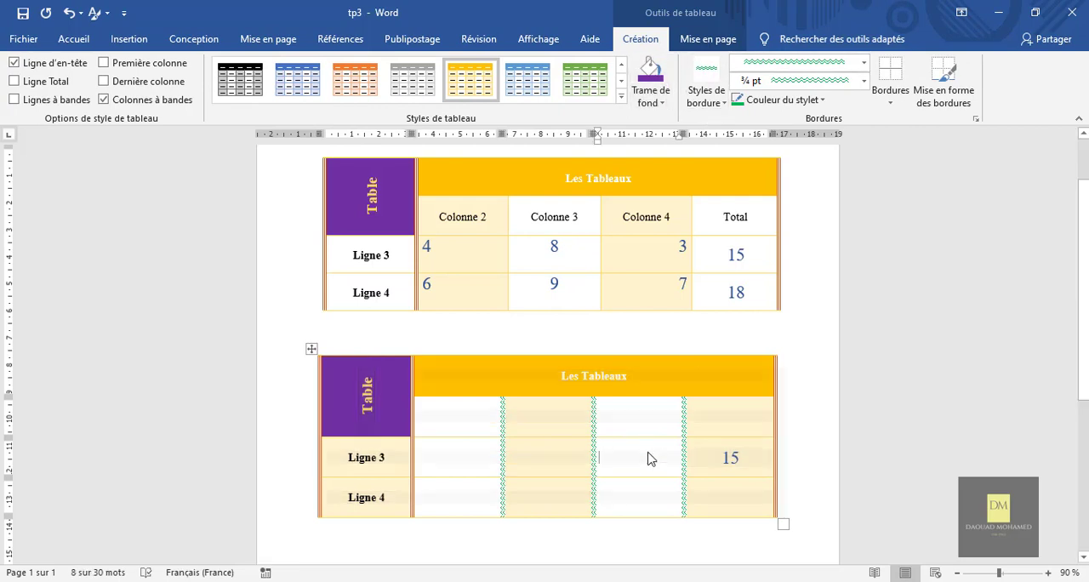
pyautogui.click(661, 101)
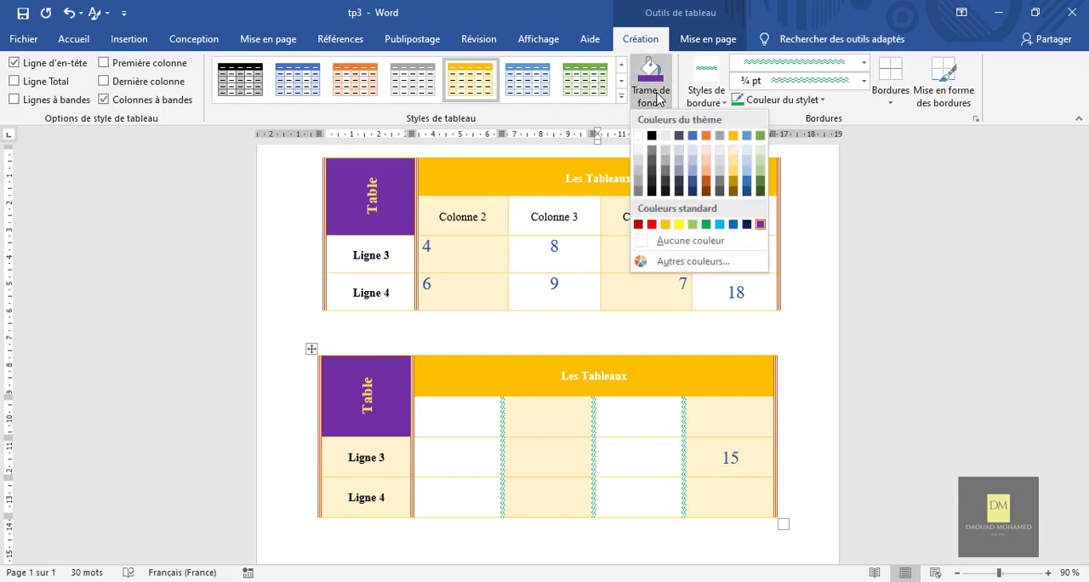
pyautogui.click(679, 224)
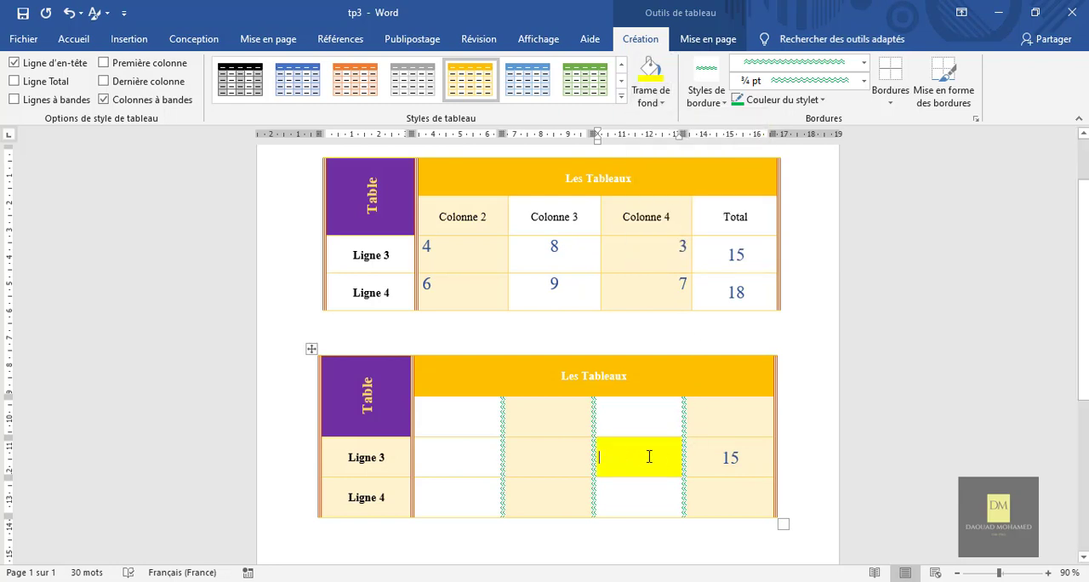
# Apply the light blue ½ pt double-line theme border style to all borders of the new table.
pyautogui.click(713, 98)
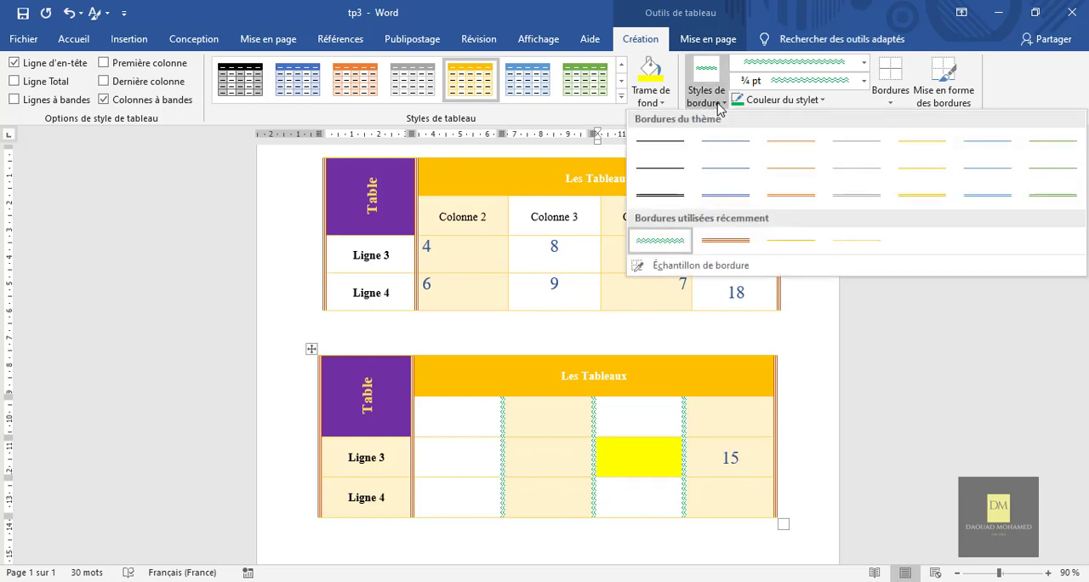
pyautogui.click(732, 499)
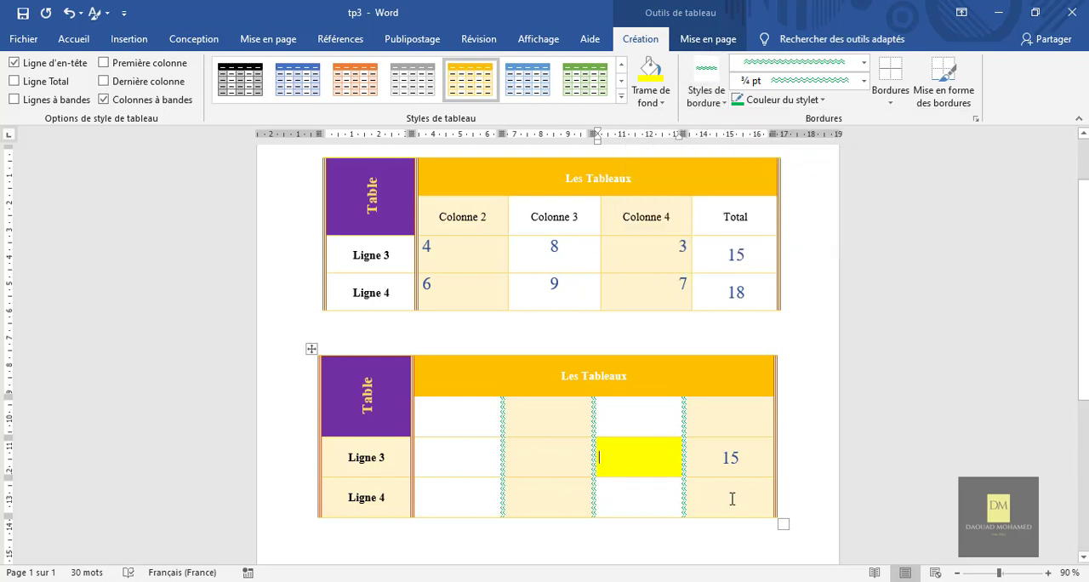
pyautogui.click(311, 349)
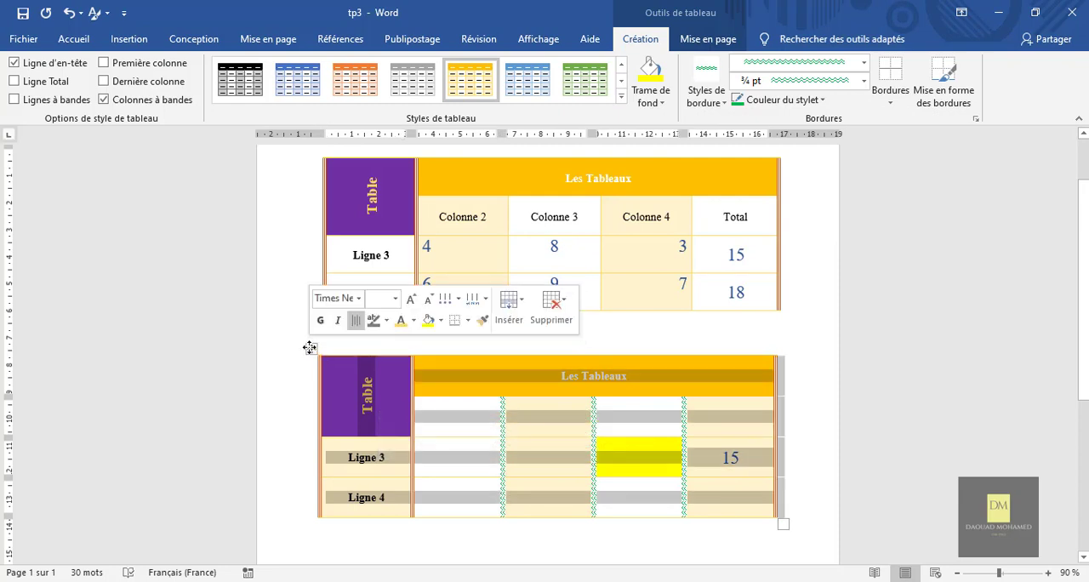
pyautogui.click(724, 103)
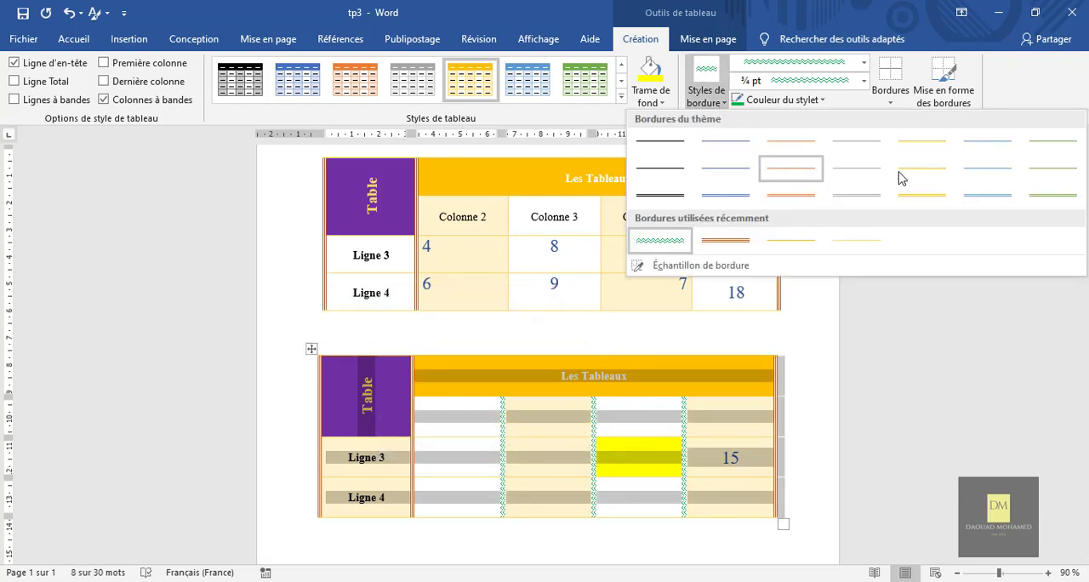
pyautogui.click(970, 194)
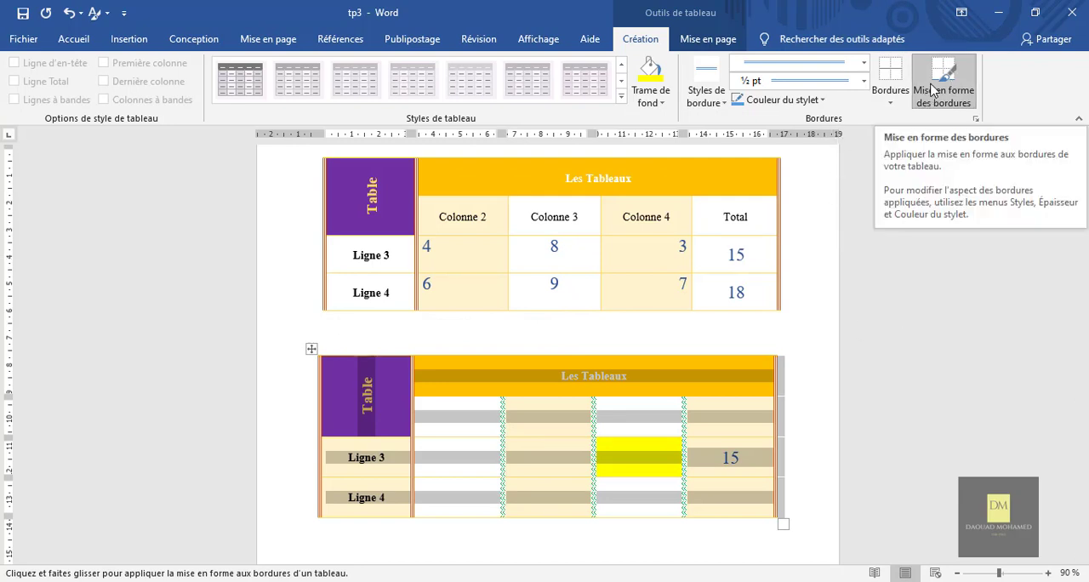
pyautogui.click(890, 101)
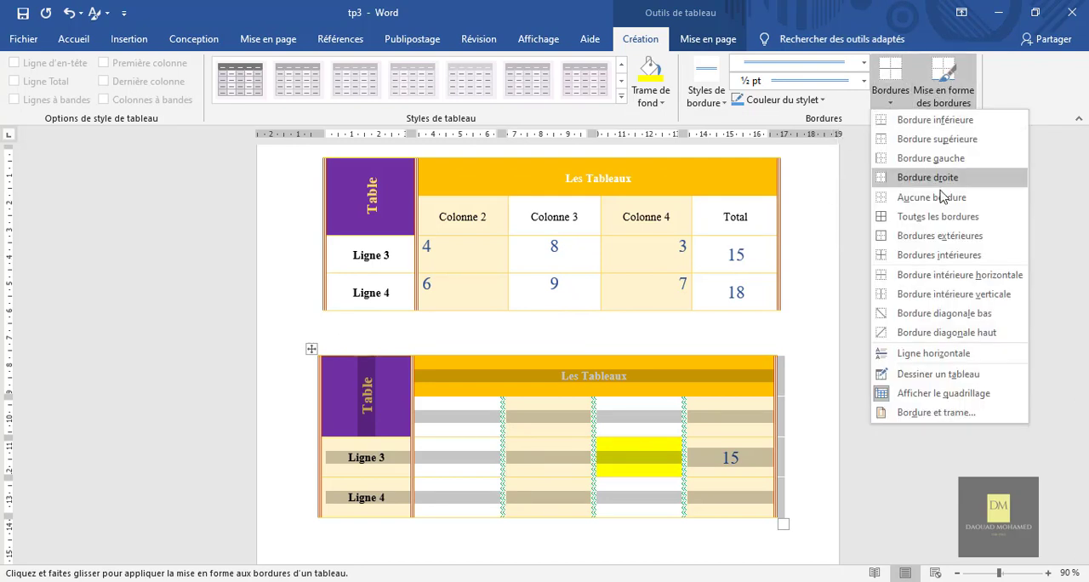
pyautogui.click(908, 218)
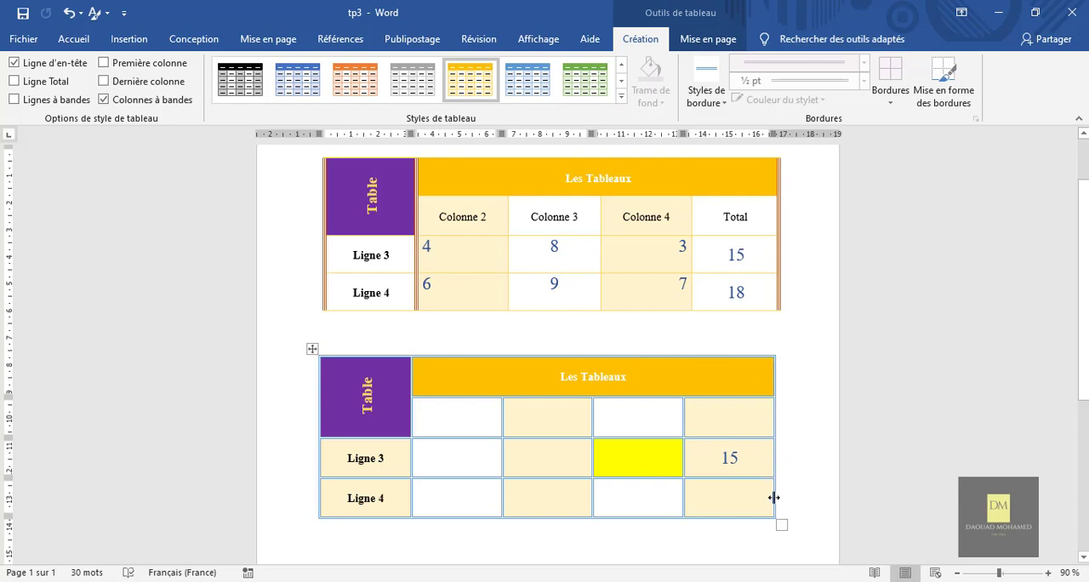
pyautogui.click(943, 103)
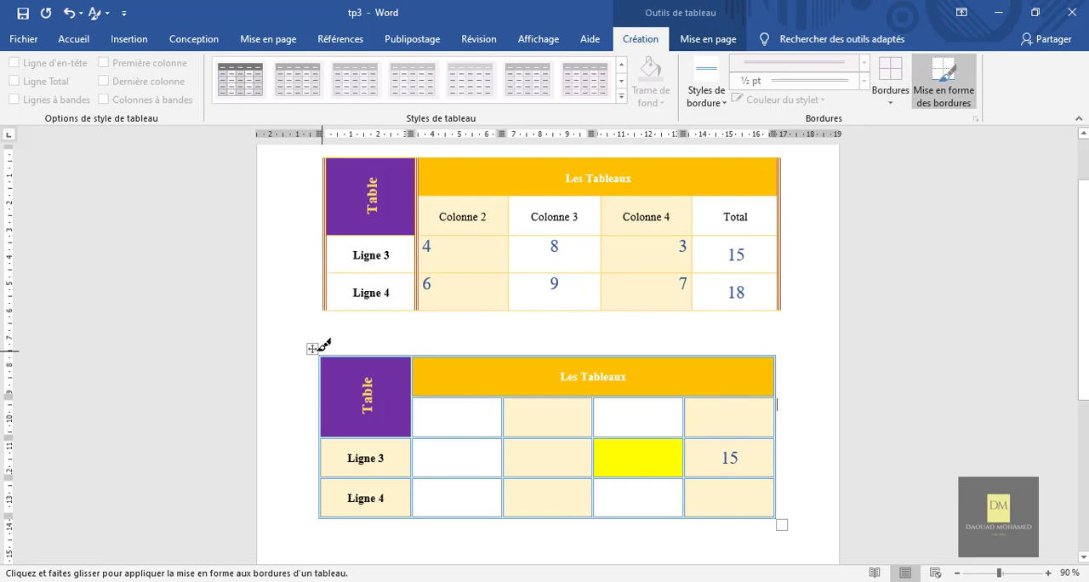
pyautogui.click(942, 85)
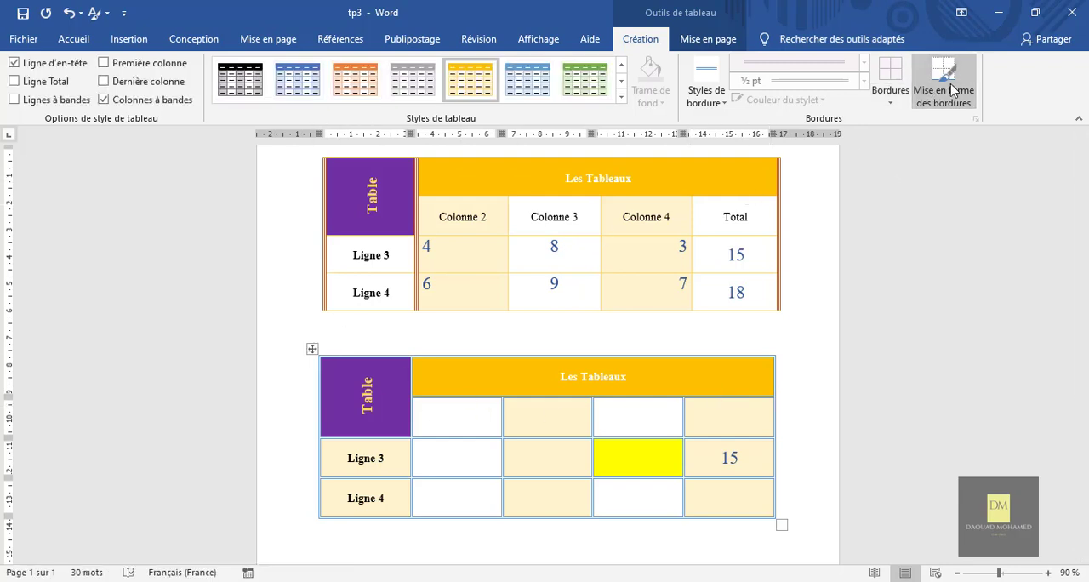
# Set the border pen to a thick-thin double line, 2 ¼ pt wide, in green.
pyautogui.click(719, 423)
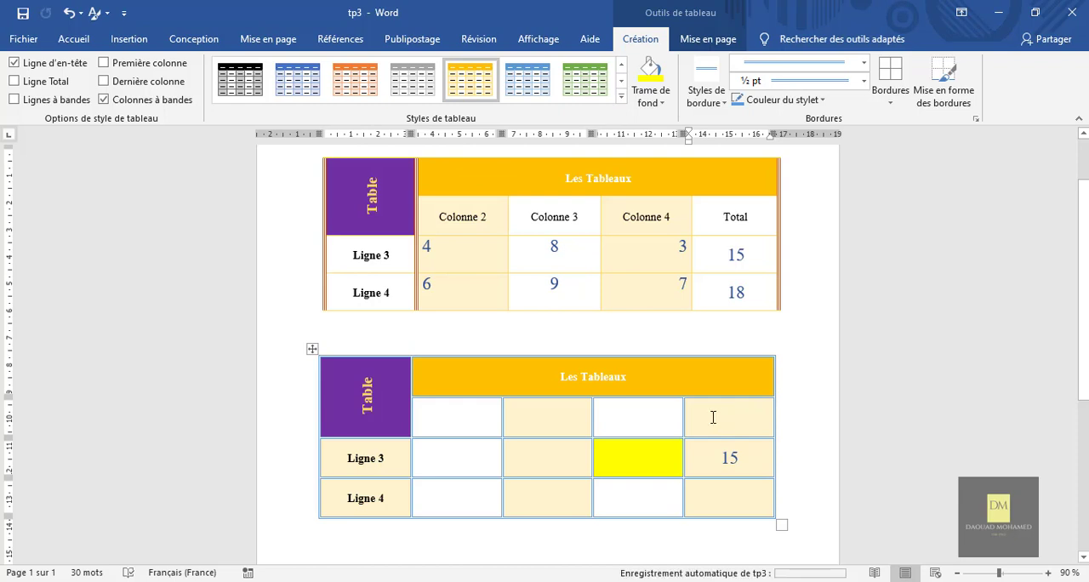
pyautogui.click(864, 62)
pyautogui.click(849, 338)
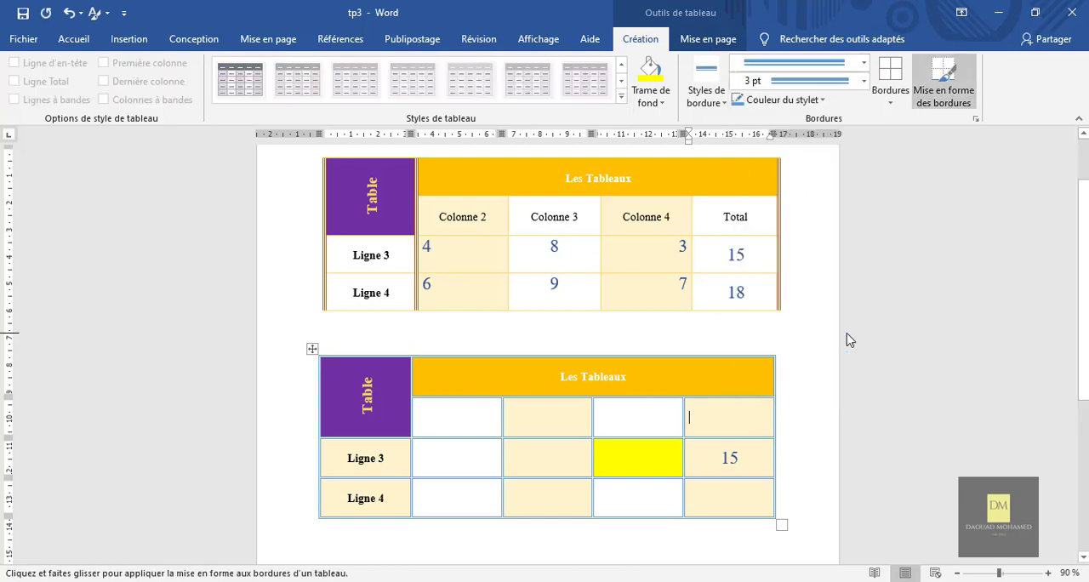
pyautogui.click(865, 81)
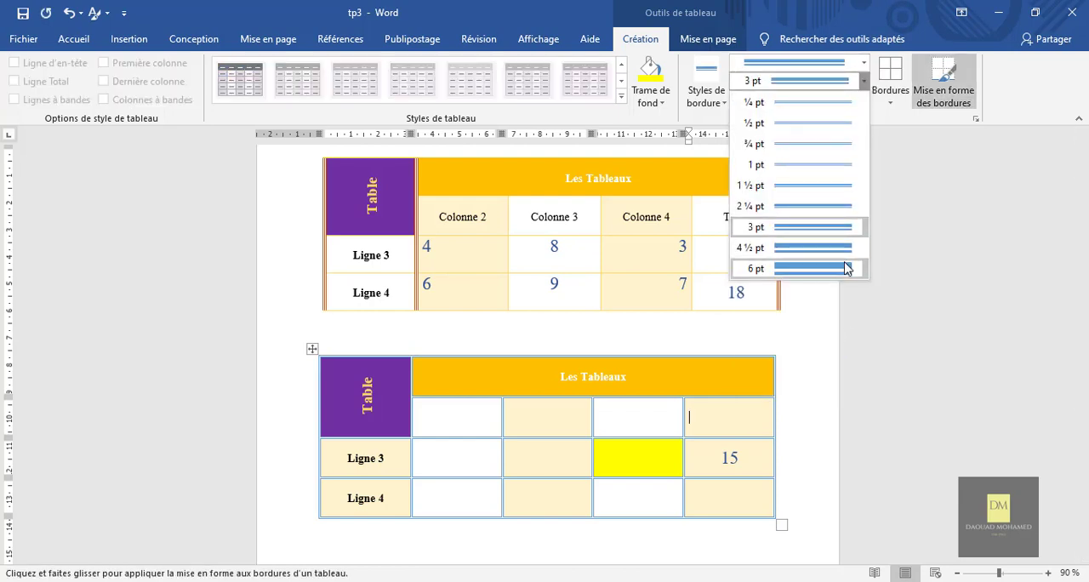
pyautogui.click(860, 208)
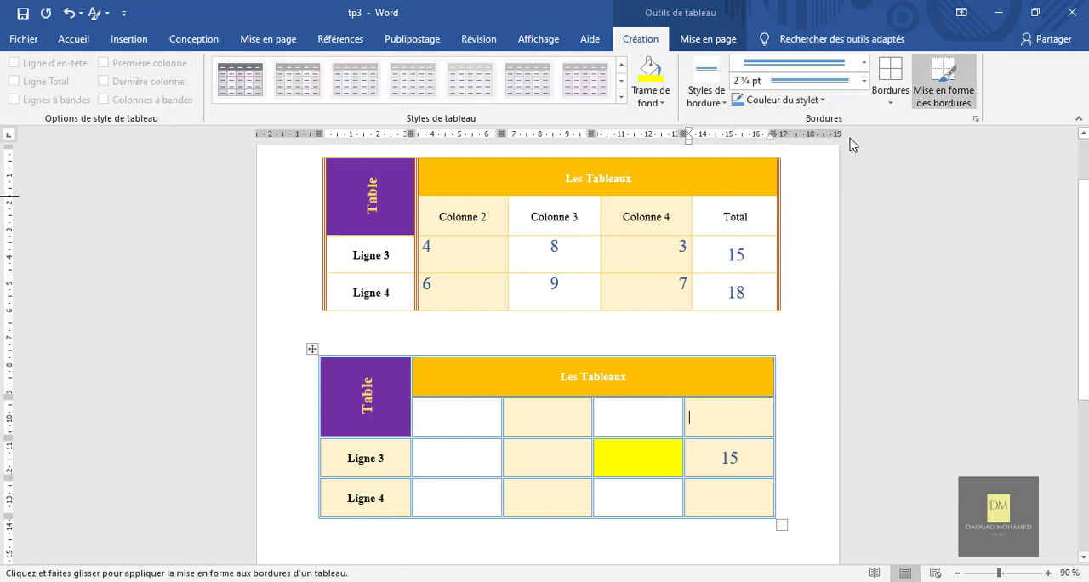
pyautogui.click(822, 101)
pyautogui.click(805, 244)
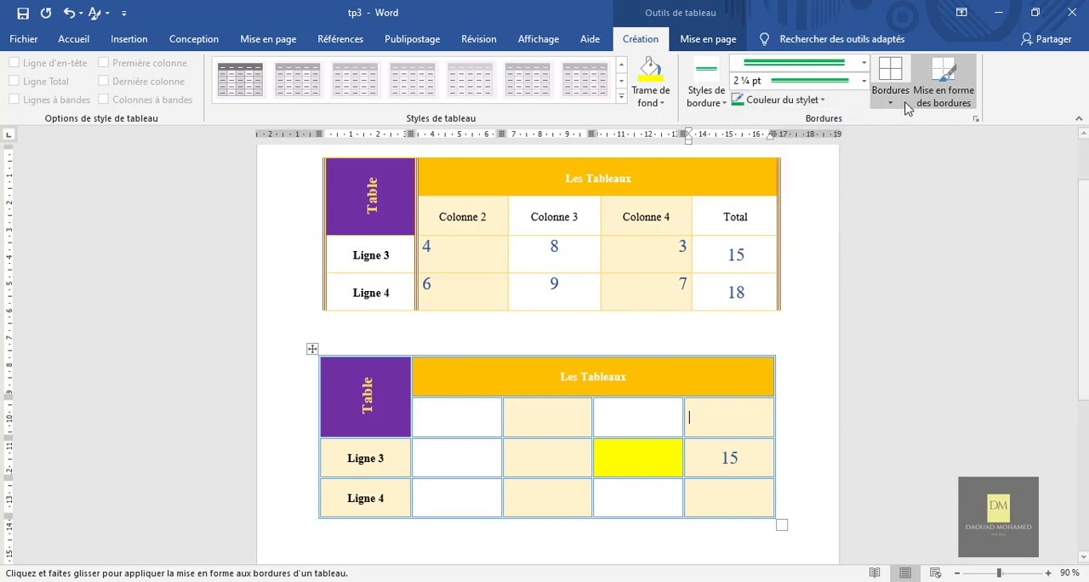
# Paint the green double border around each of the three last-column cells below the new table's orange header.
pyautogui.click(940, 94)
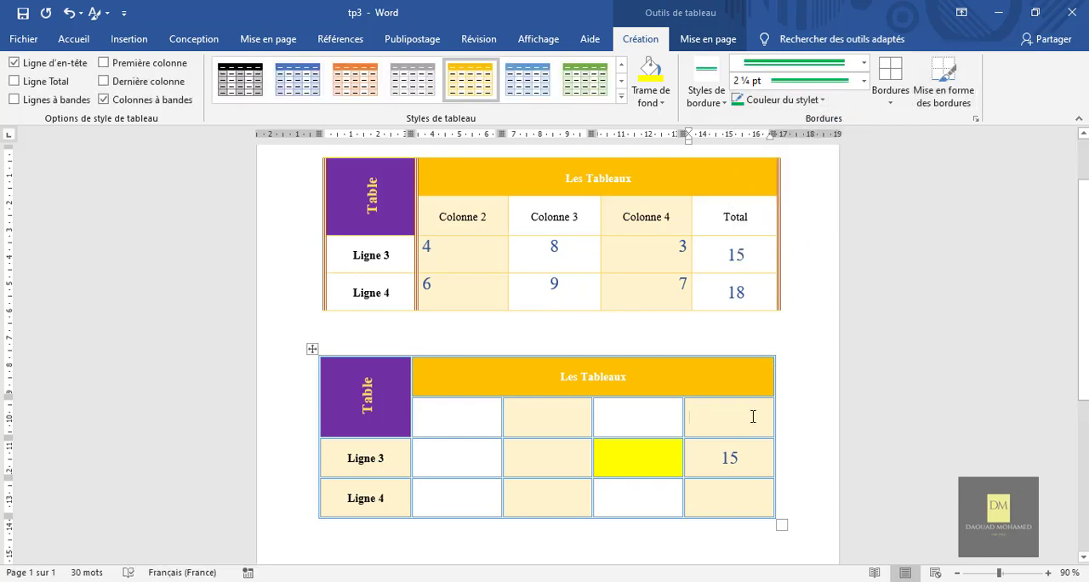
pyautogui.click(943, 85)
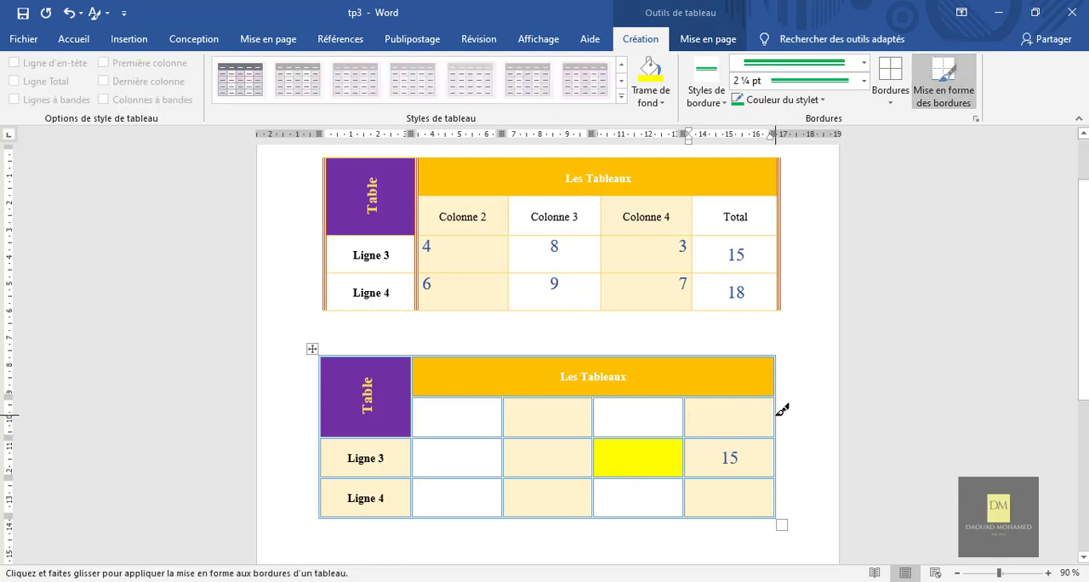
pyautogui.click(776, 411)
pyautogui.click(757, 437)
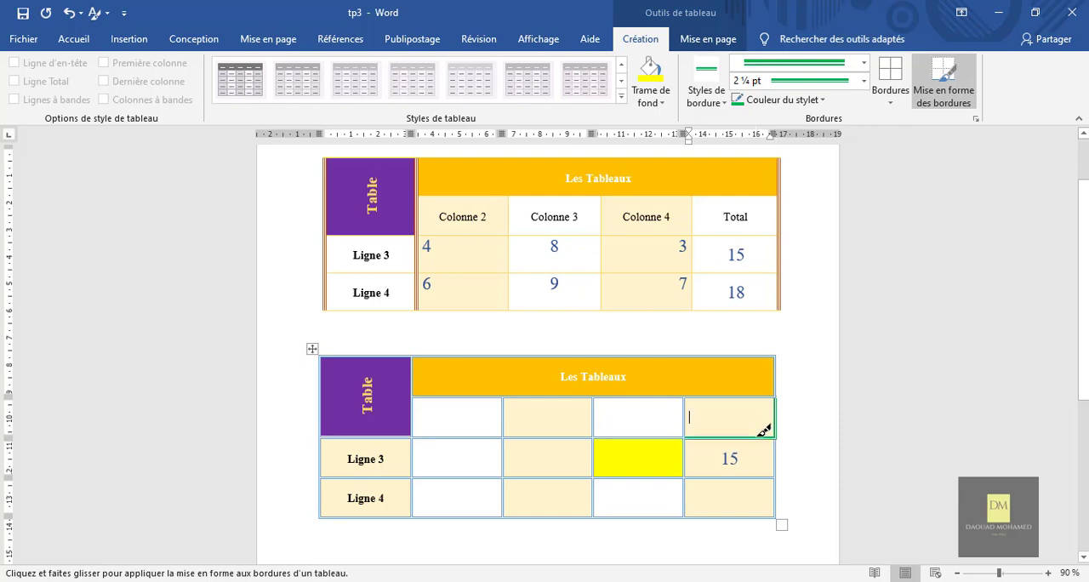
pyautogui.click(685, 418)
pyautogui.click(708, 396)
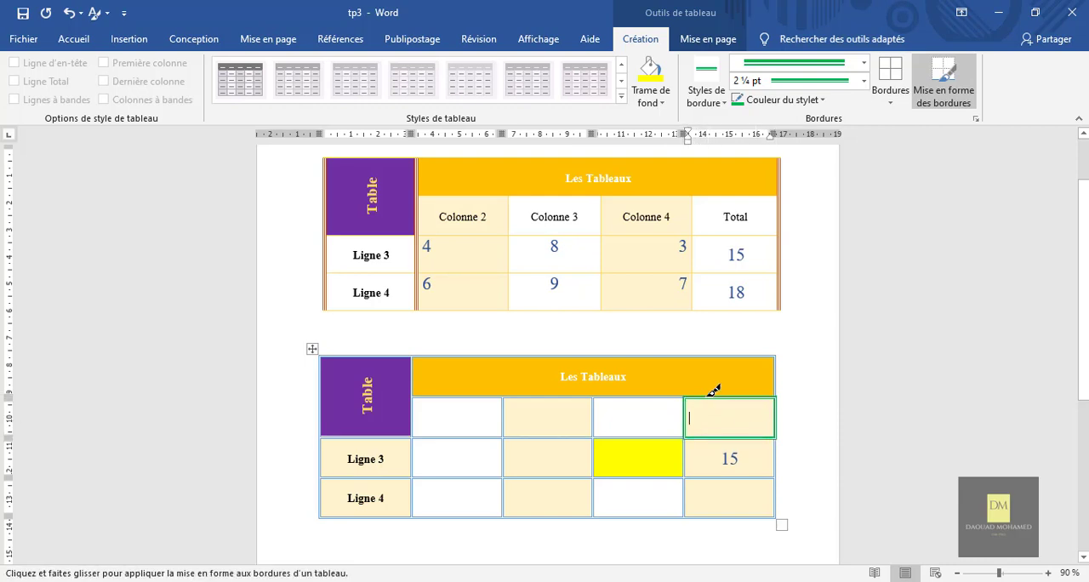
pyautogui.moveTo(779, 453)
pyautogui.mouseDown()
pyautogui.moveTo(776, 511)
pyautogui.moveTo(706, 511)
pyautogui.moveTo(687, 438)
pyautogui.mouseUp()
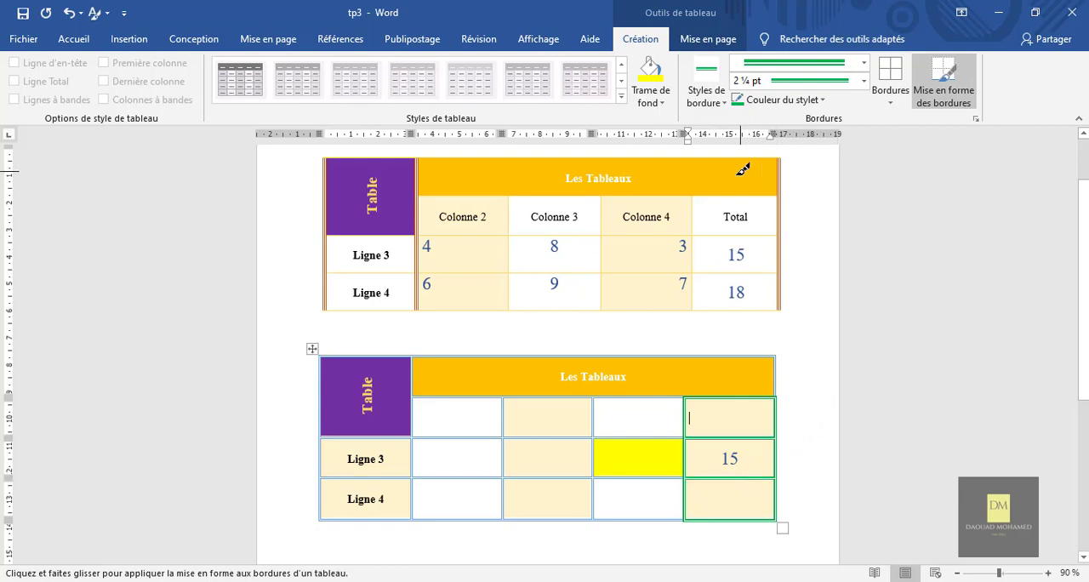
pyautogui.press('Escape')
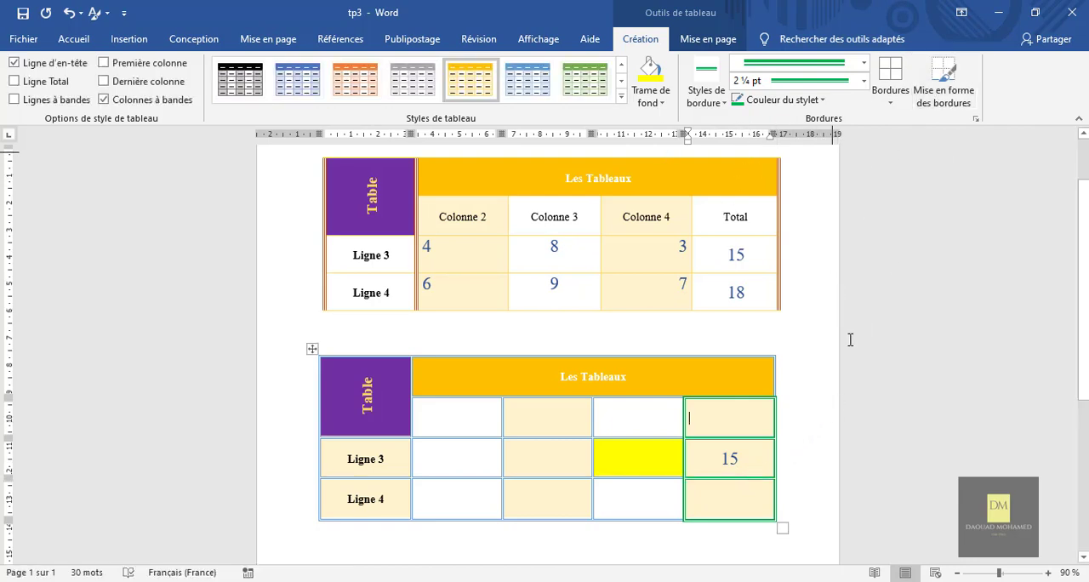
pyautogui.click(521, 332)
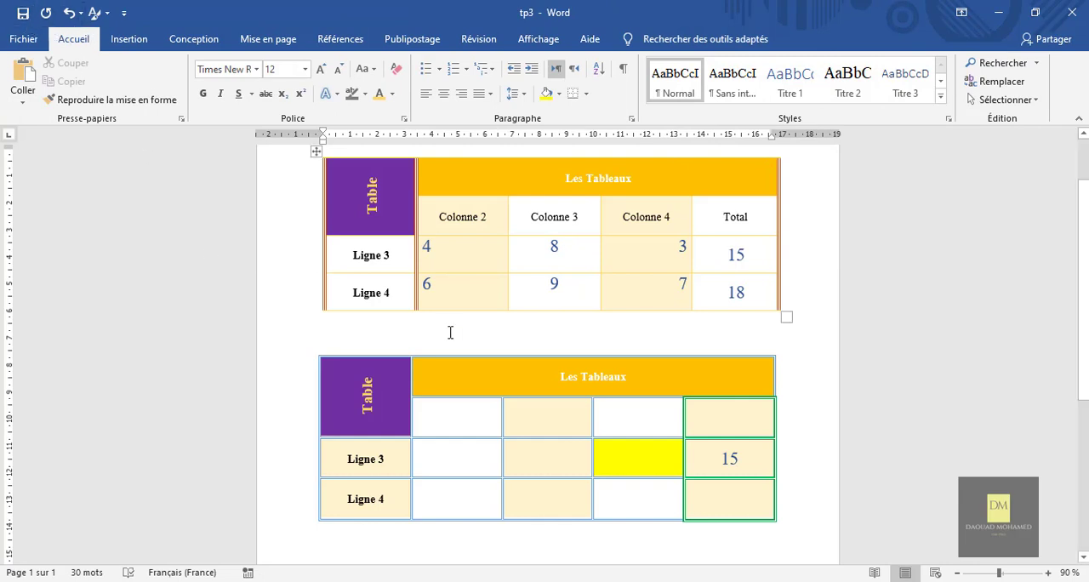
pyautogui.scroll(1, 862, 411)
pyautogui.scroll(-2, 862, 411)
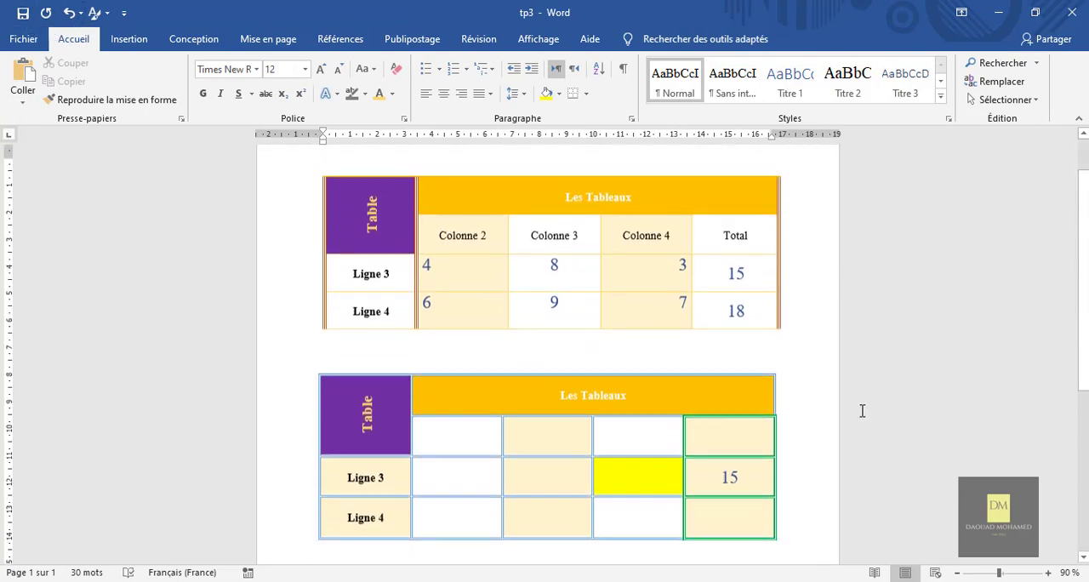
pyautogui.scroll(1, 860, 409)
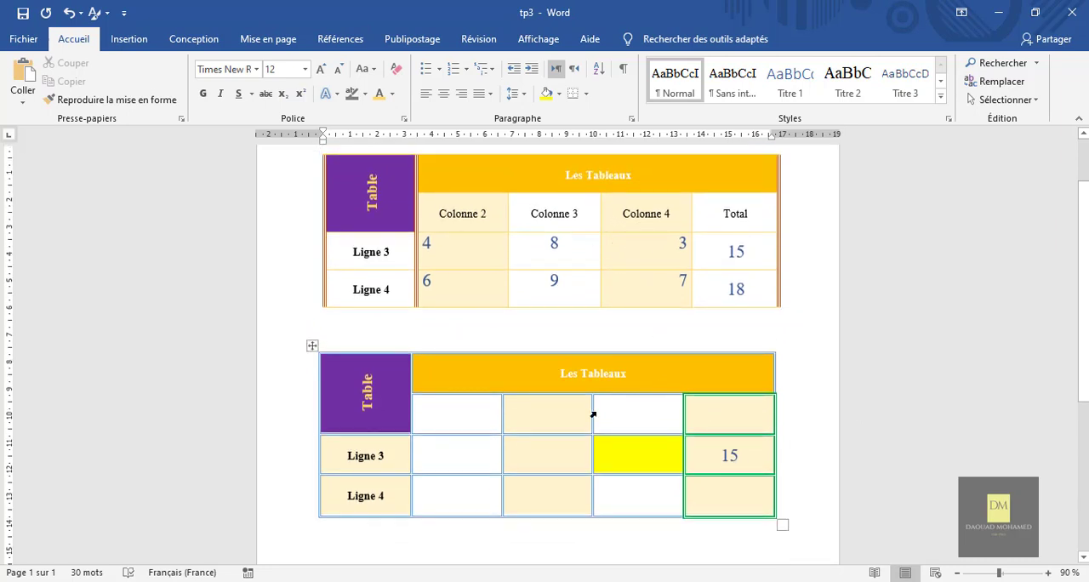
pyautogui.scroll(1, 827, 401)
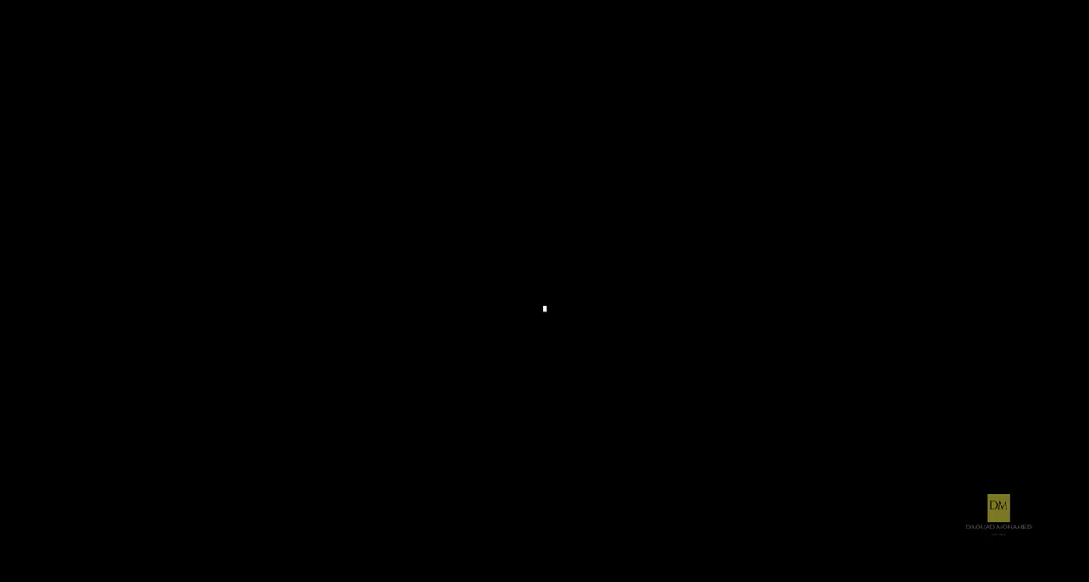